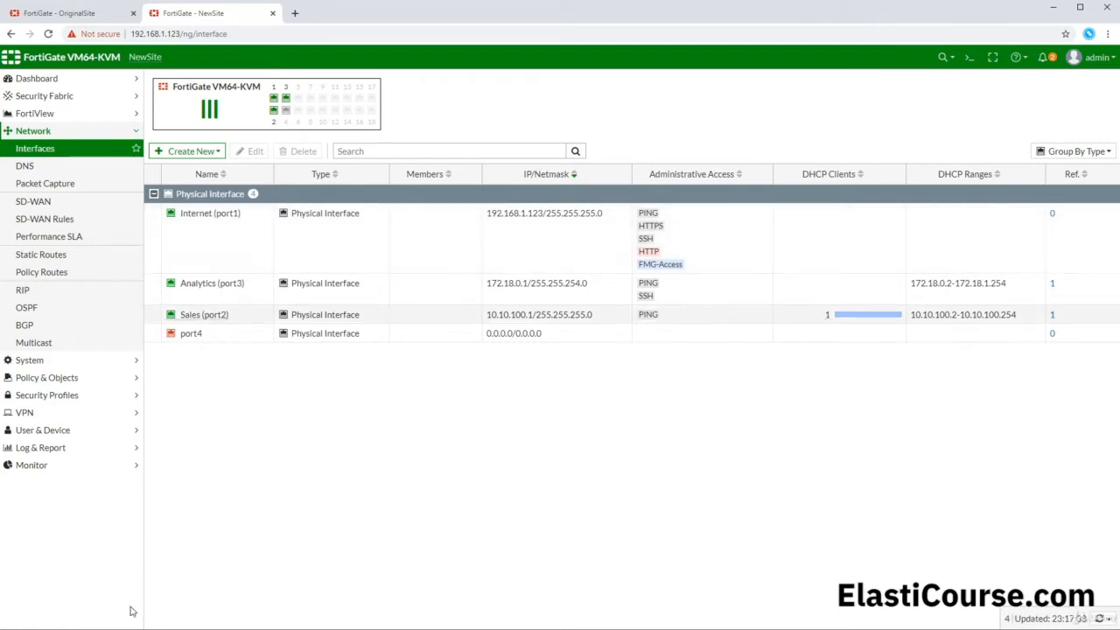
- Switch to GNS3 and examine the Internet connections of both FortiGate sites in the lab topology
key(alt+Tab)
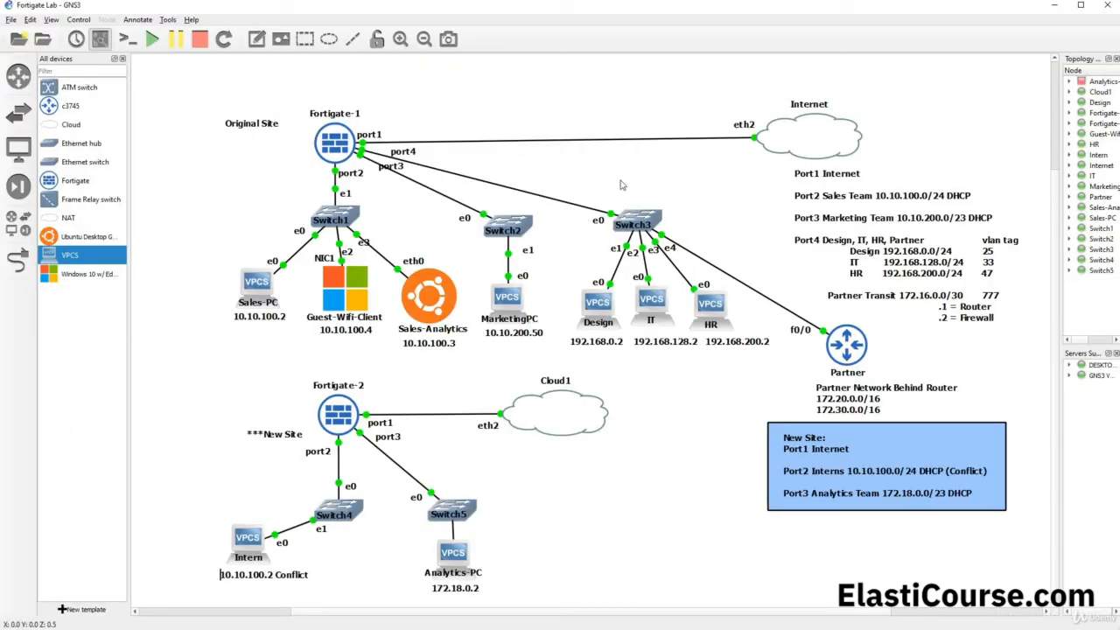
mouse_move(781, 131)
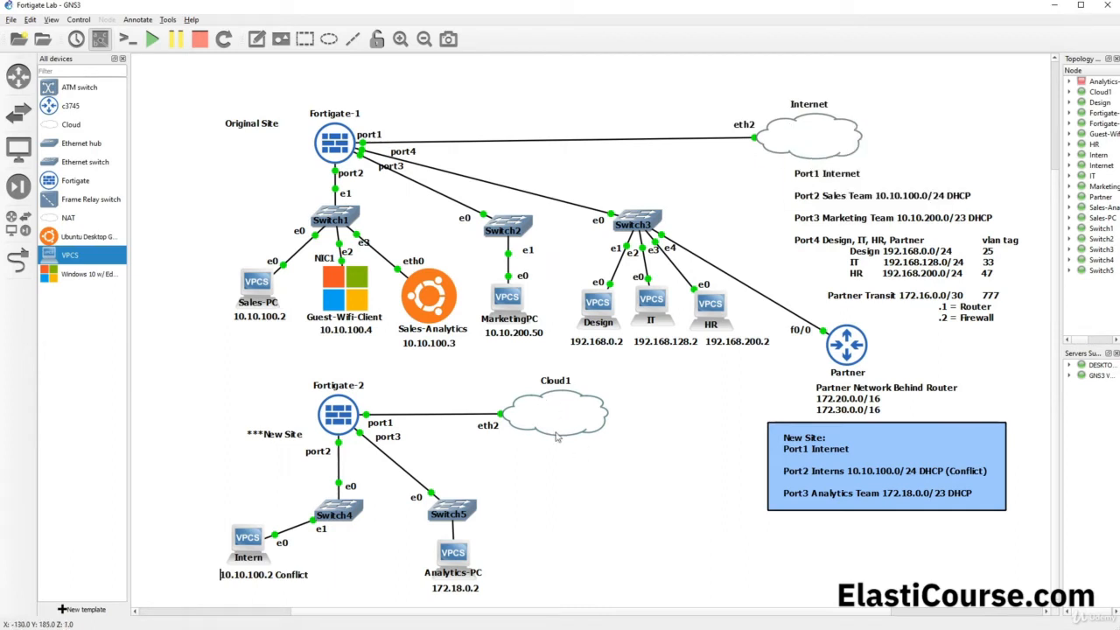
mouse_move(584, 417)
- Return to the browser and copy the IP address of the NewSite firewall's Internet (port1) interface
key(alt+Tab)
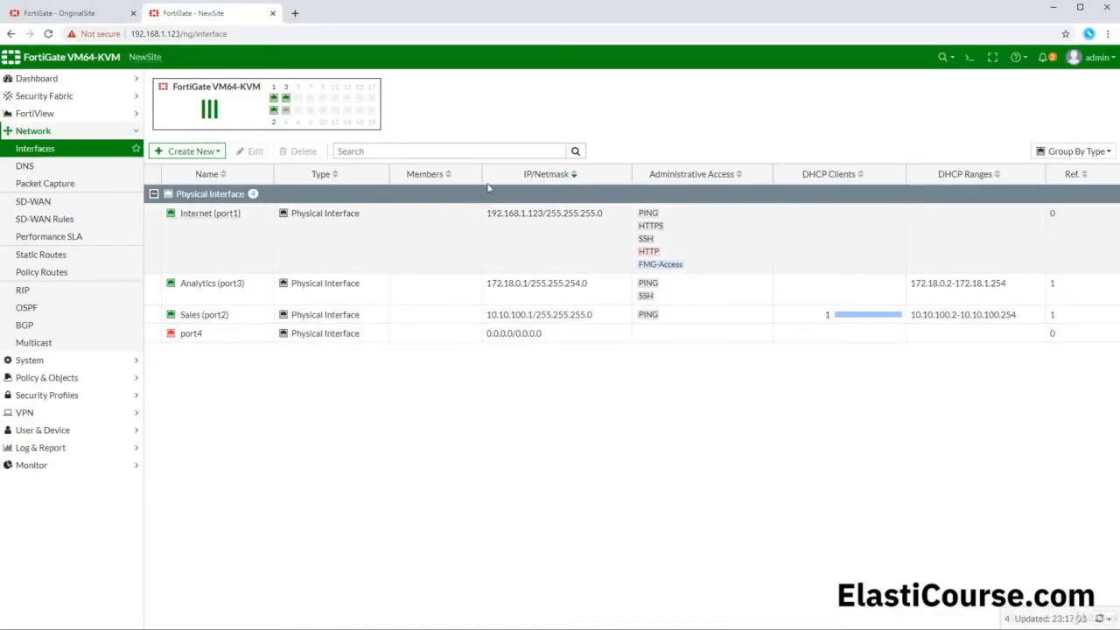
drag(486, 214, 544, 219)
key(ctrl+c)
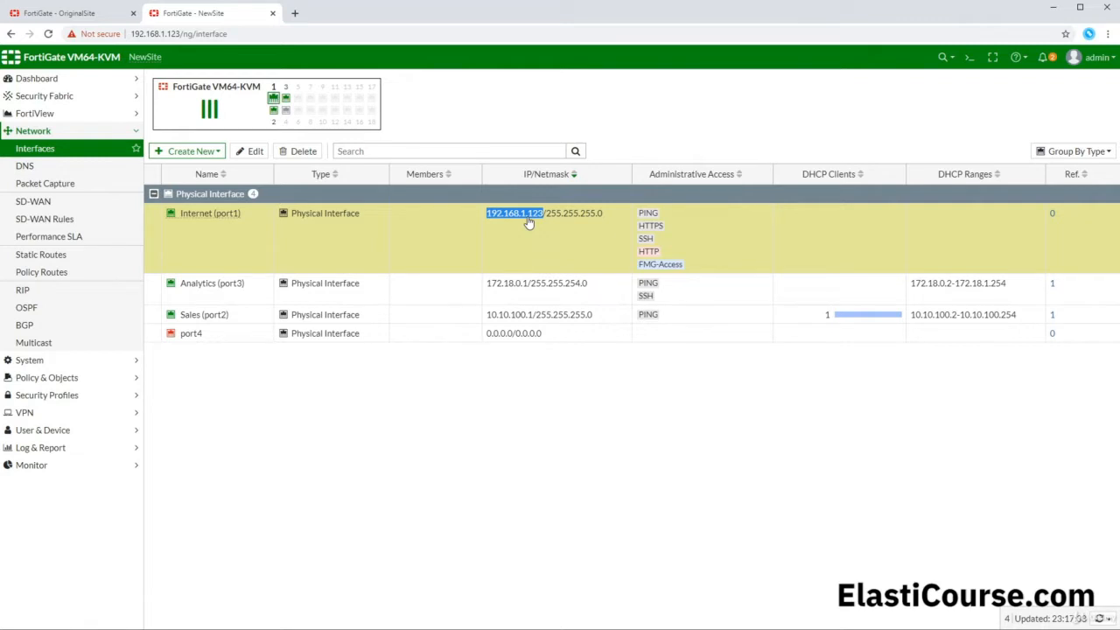
- Show the OriginalSite firewall's network interfaces and check the IP address of Internet (port1)
click(80, 14)
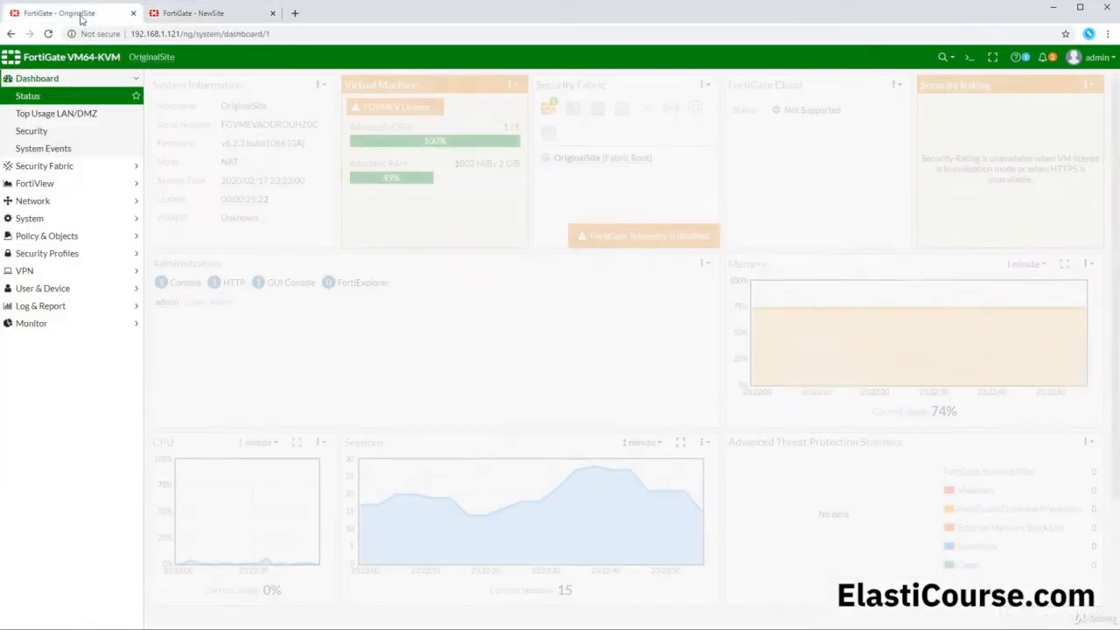
click(33, 202)
click(32, 149)
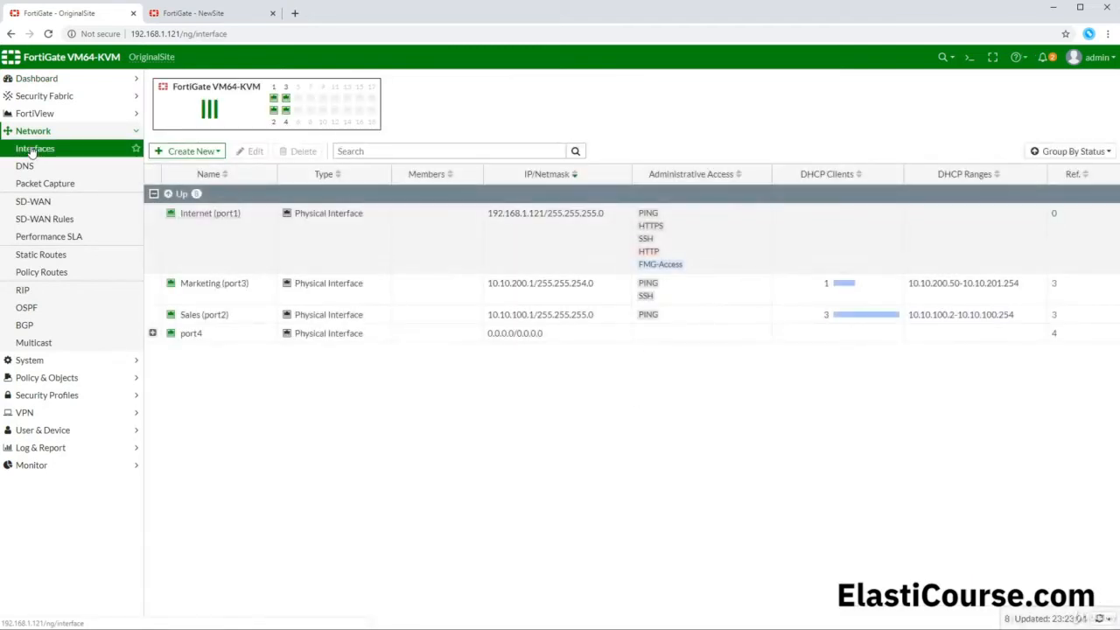
drag(487, 213, 539, 218)
click(540, 217)
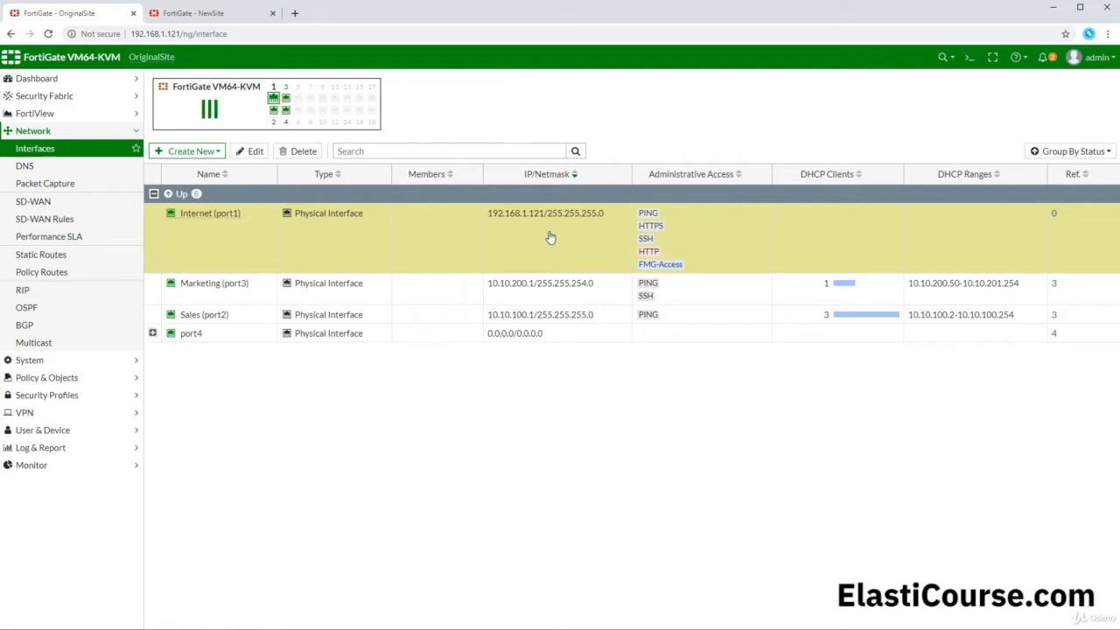
- Start creating a new IPsec tunnel on the OriginalSite firewall
click(26, 413)
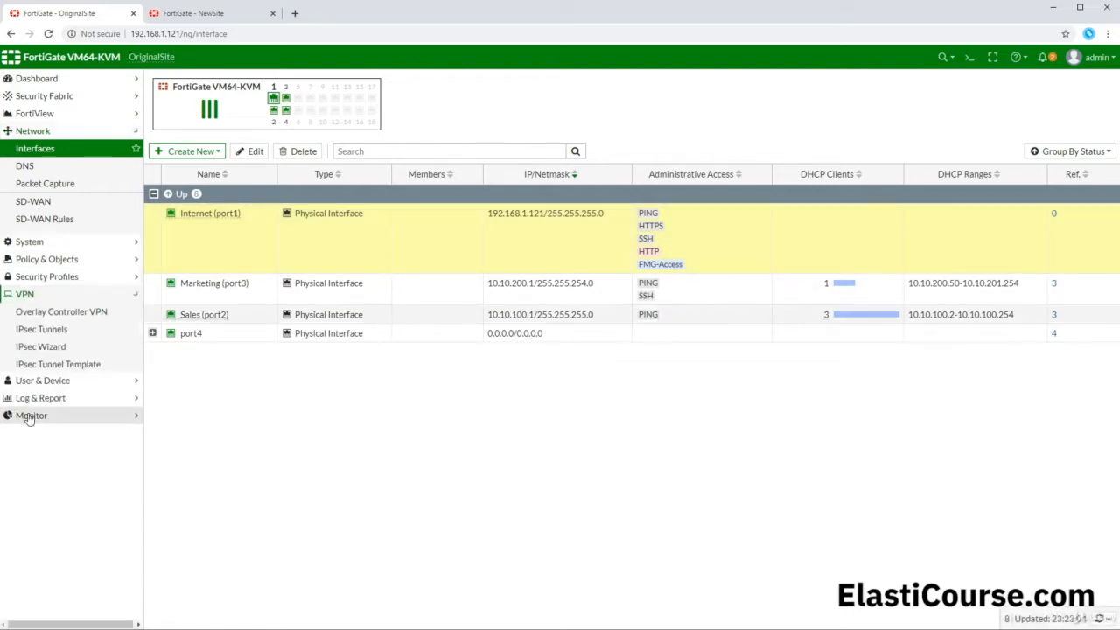
click(53, 238)
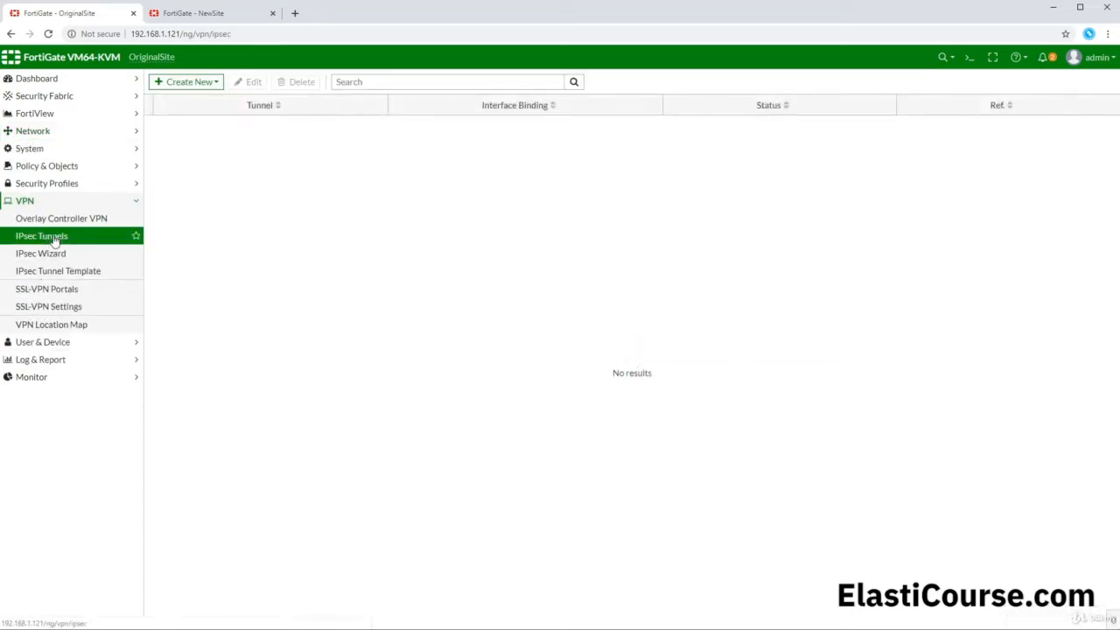
click(183, 83)
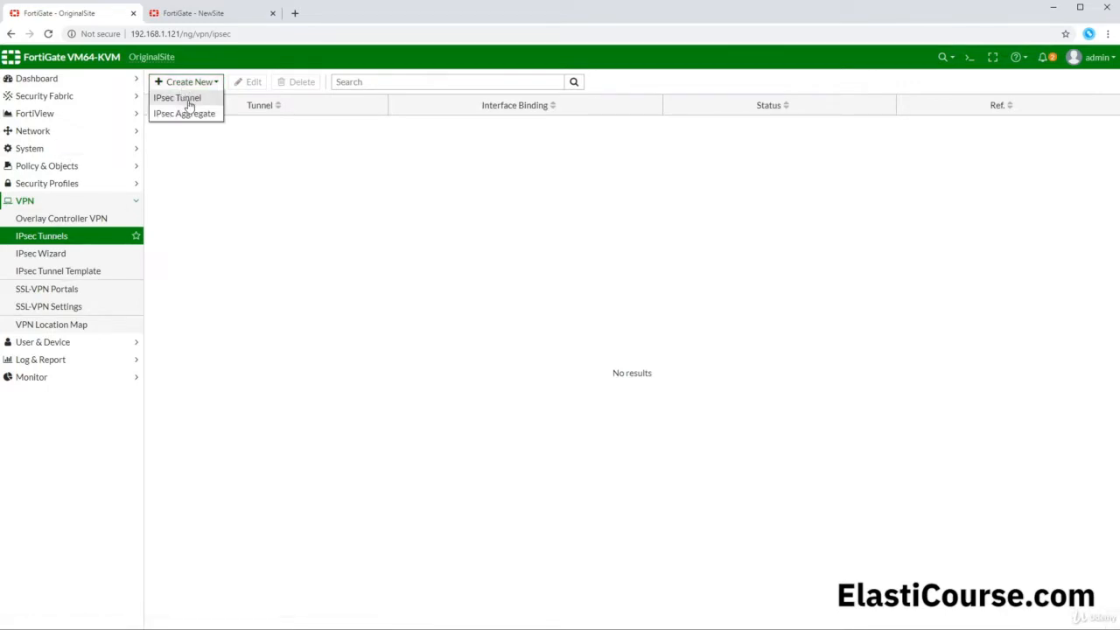
click(189, 106)
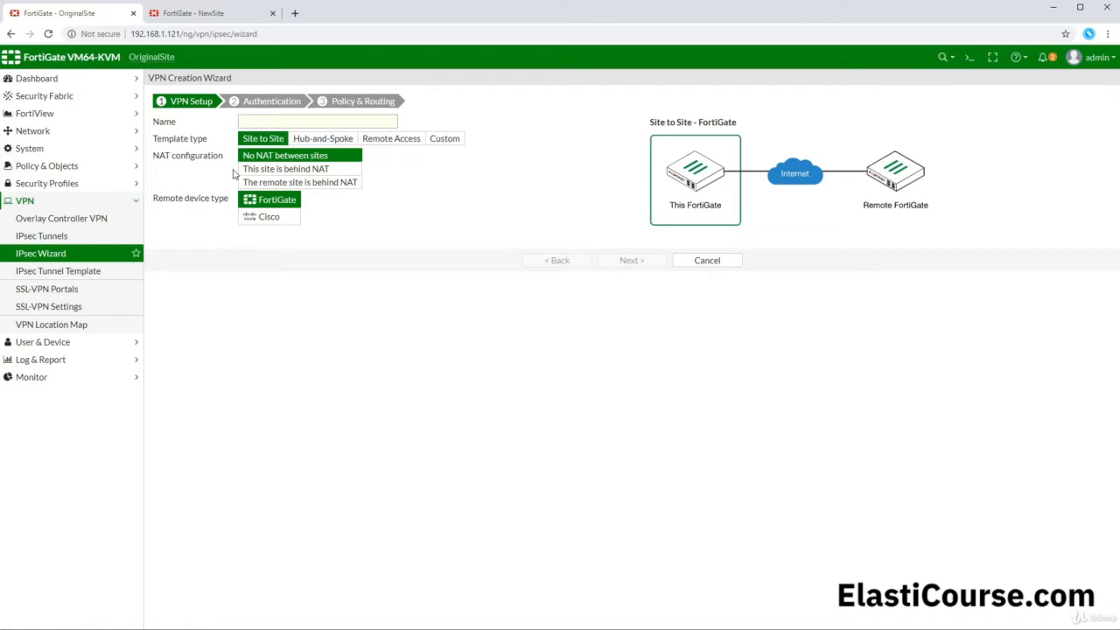
- Choose the Custom template, name the tunnel VPN2NEwSite and continue to its detailed settings
click(446, 140)
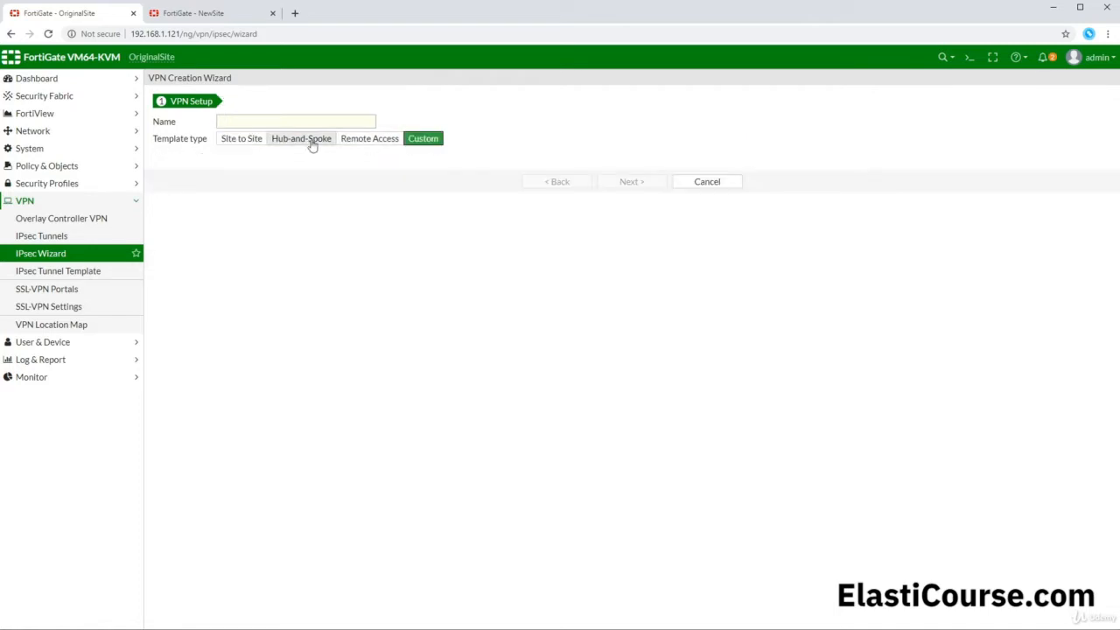
click(281, 121)
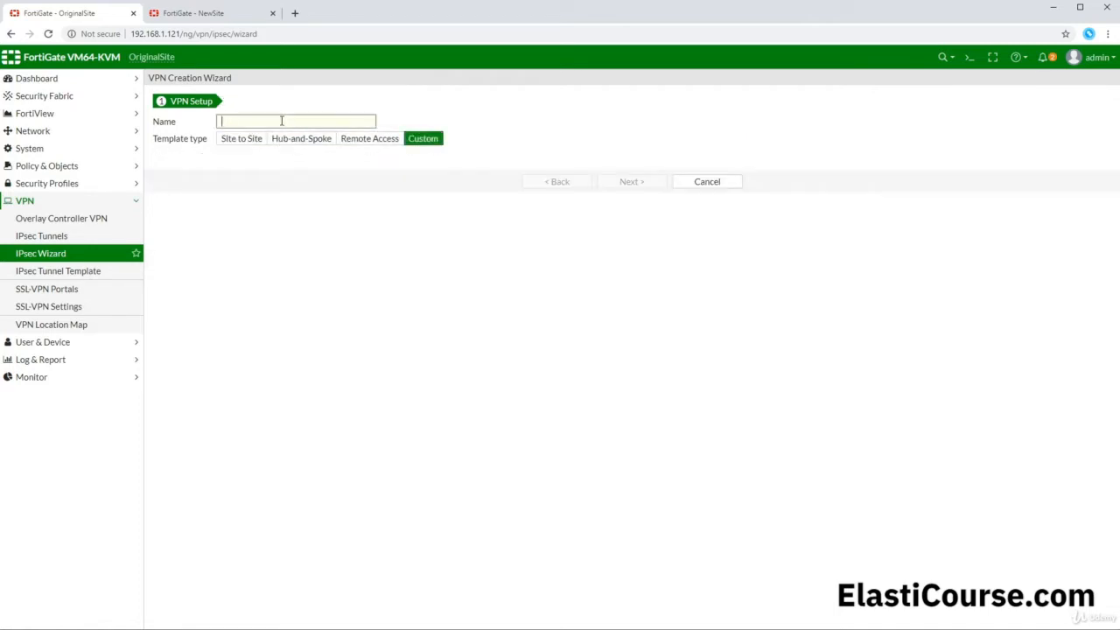
drag(176, 57, 131, 57)
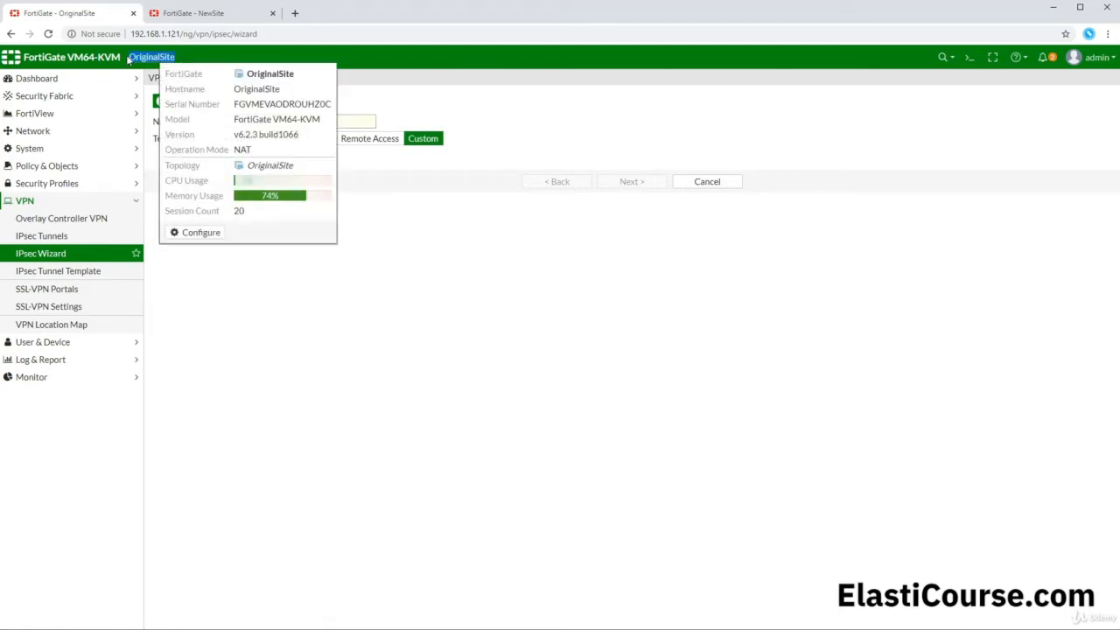
click(272, 121)
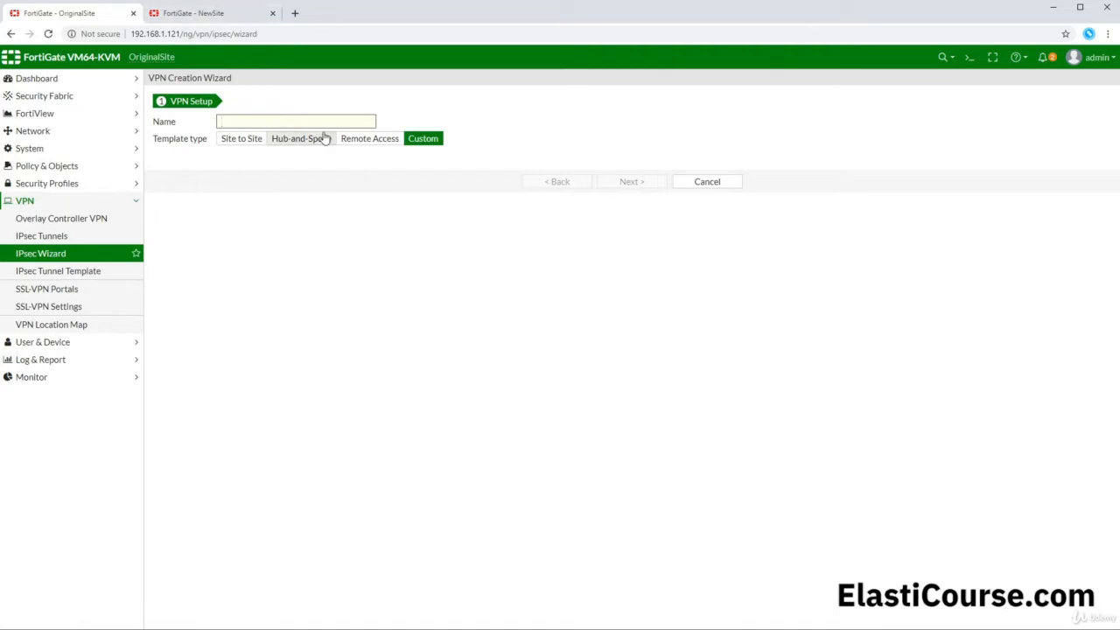
text(VPN2NEwSite)
click(641, 183)
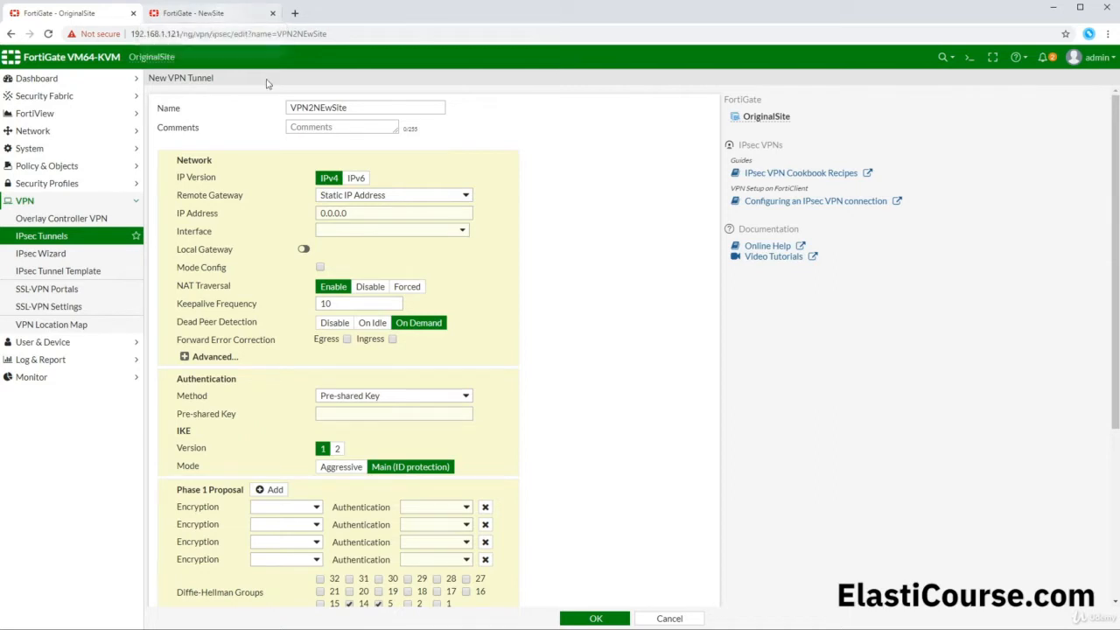
- Set the remote gateway to Static IP Address 192.168.1.123 and bind the tunnel to the Internet (port1) interface
click(416, 194)
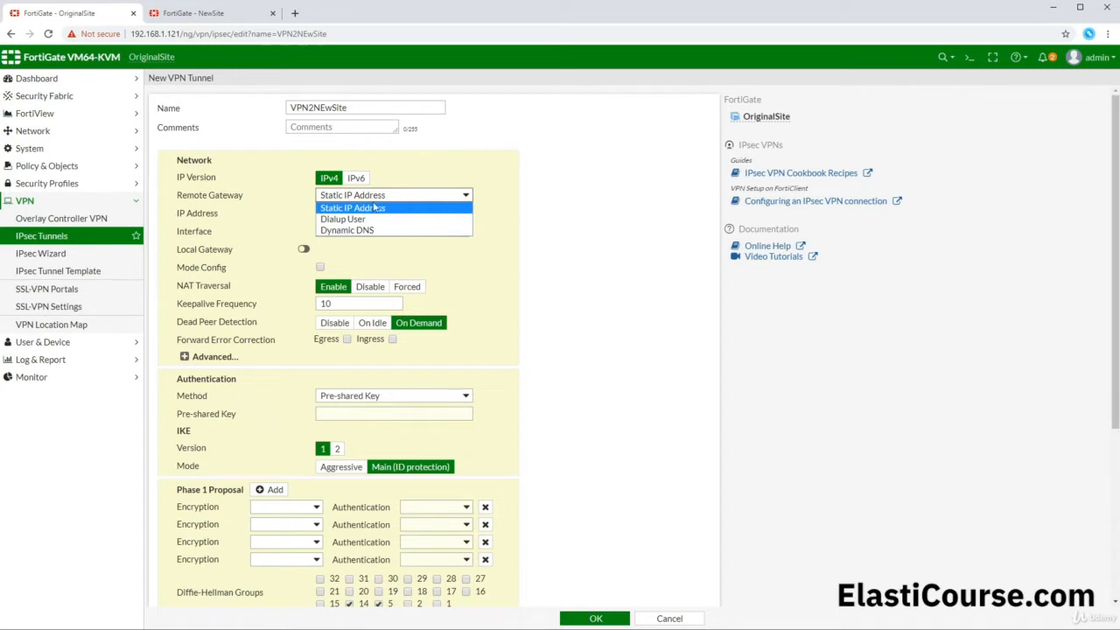
click(348, 210)
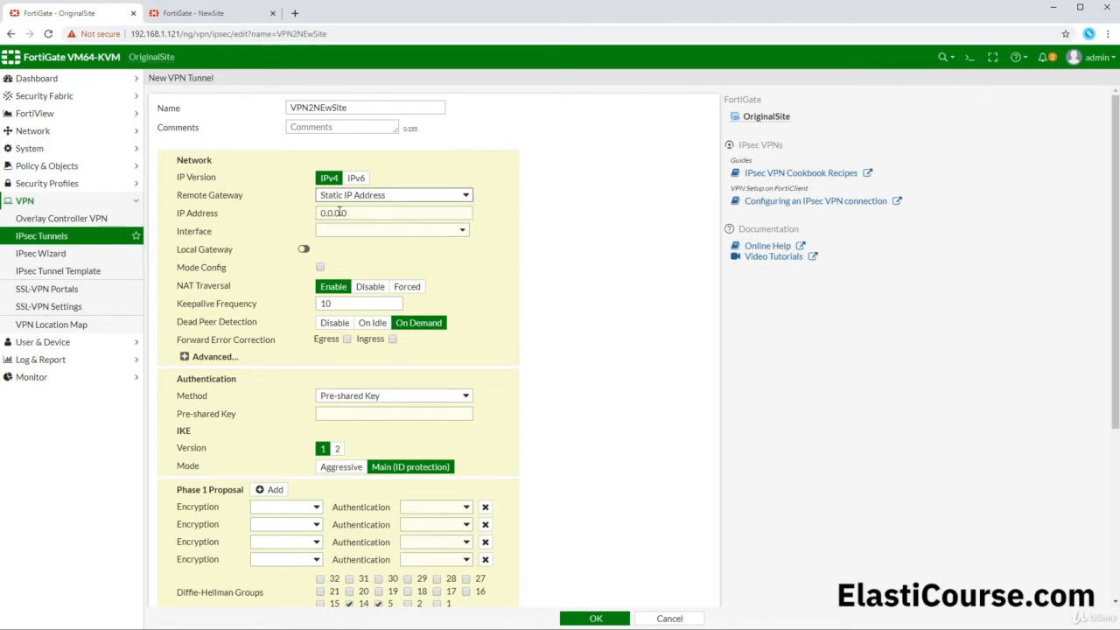
click(340, 212)
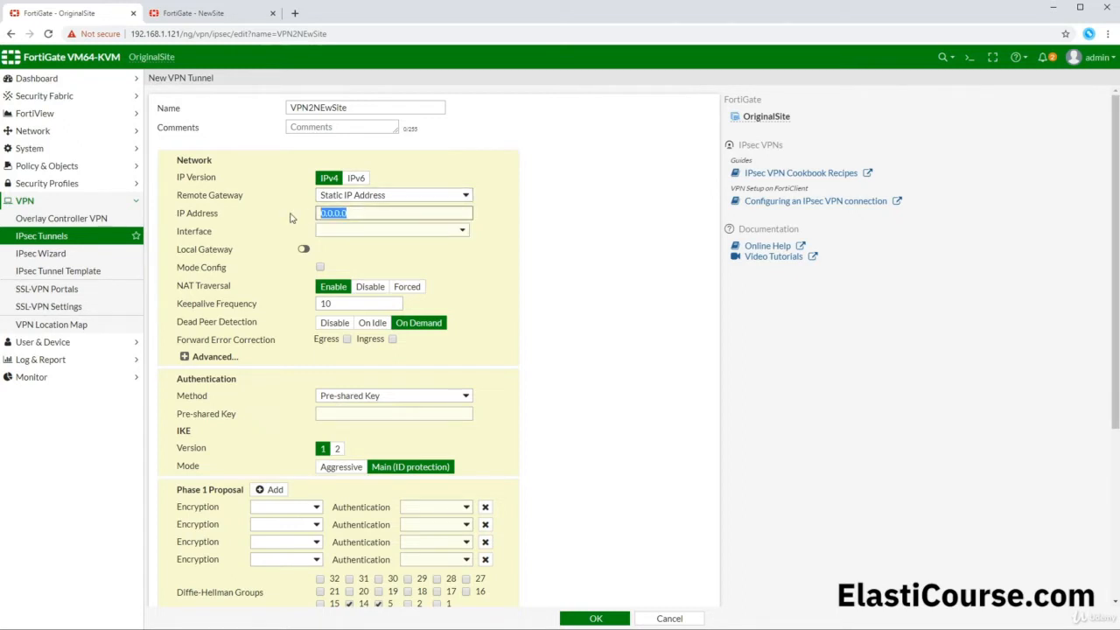
key(ctrl+v)
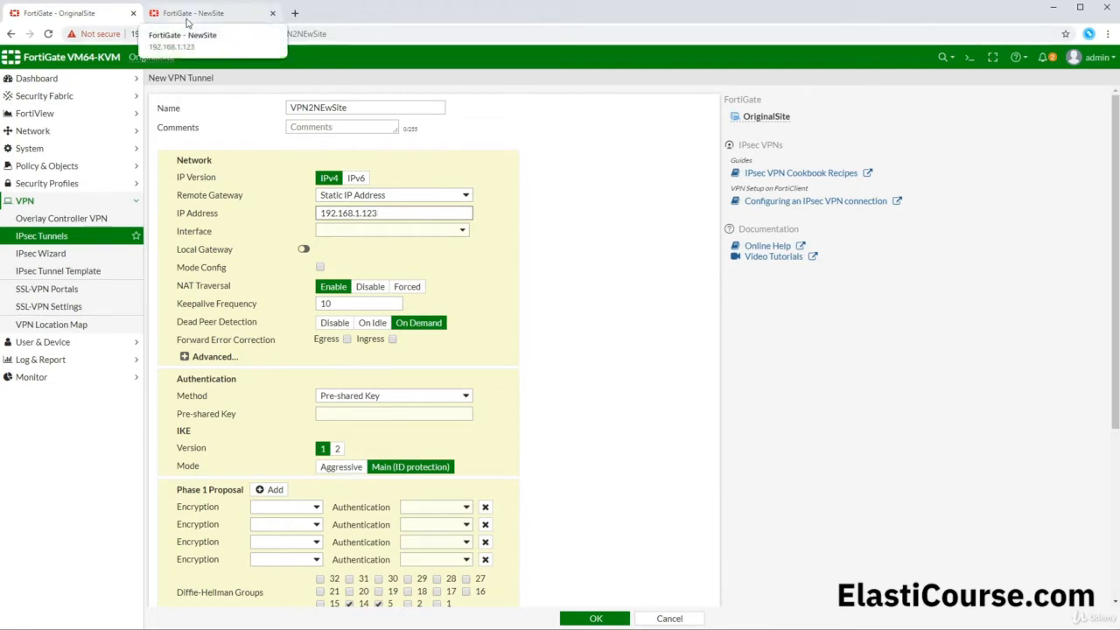
click(385, 232)
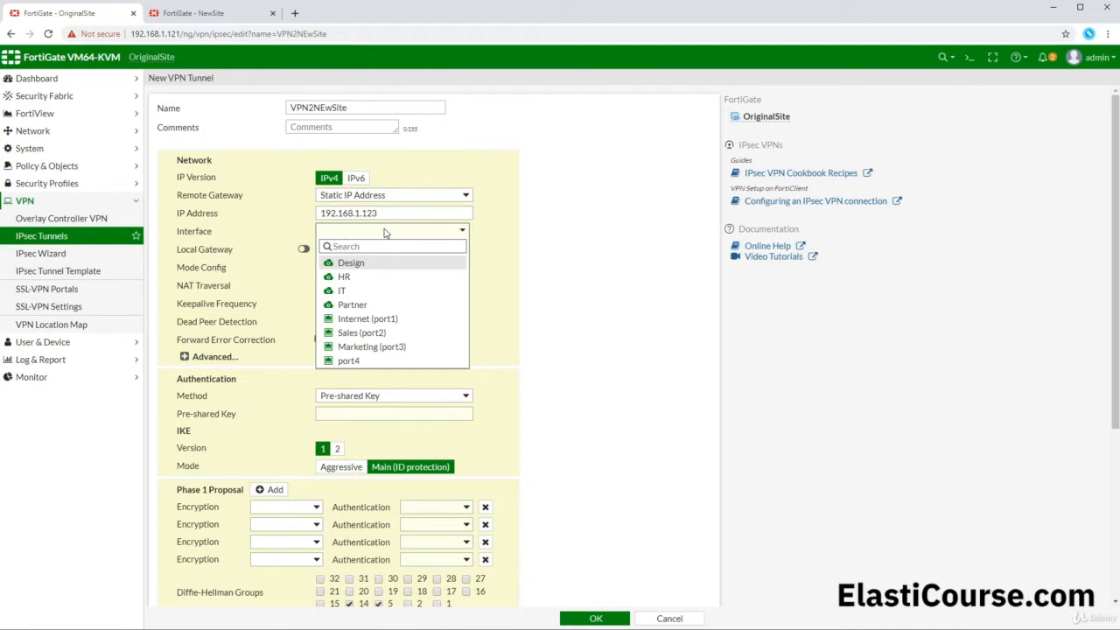
click(359, 320)
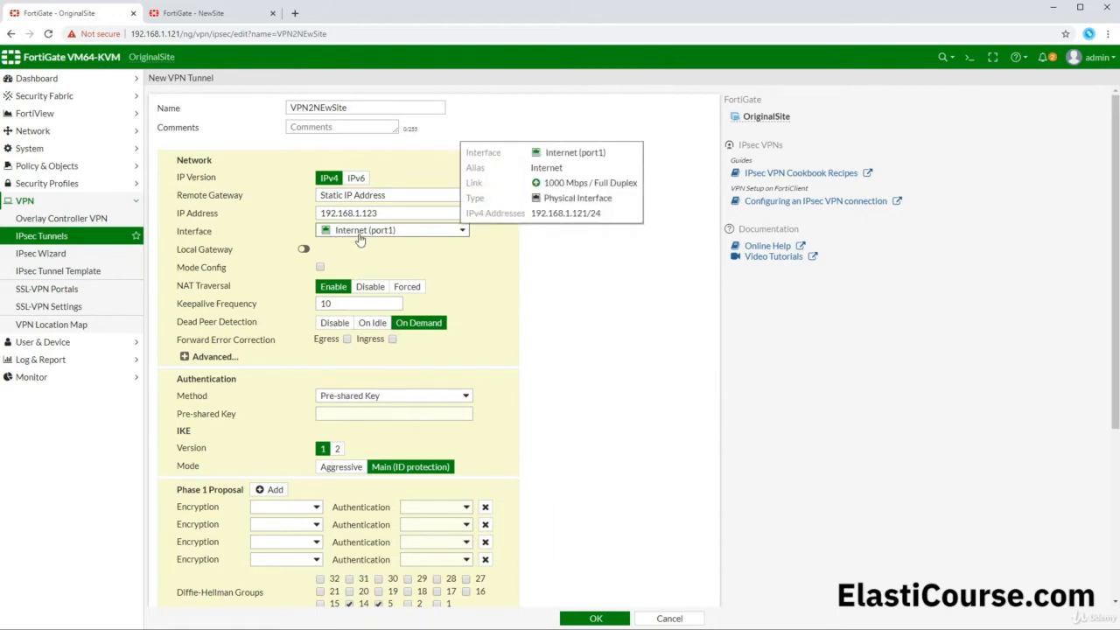
- Search the web for a password generator in a new browser tab and open the Strong Random Password Generator site
scroll(359, 241, down, 3)
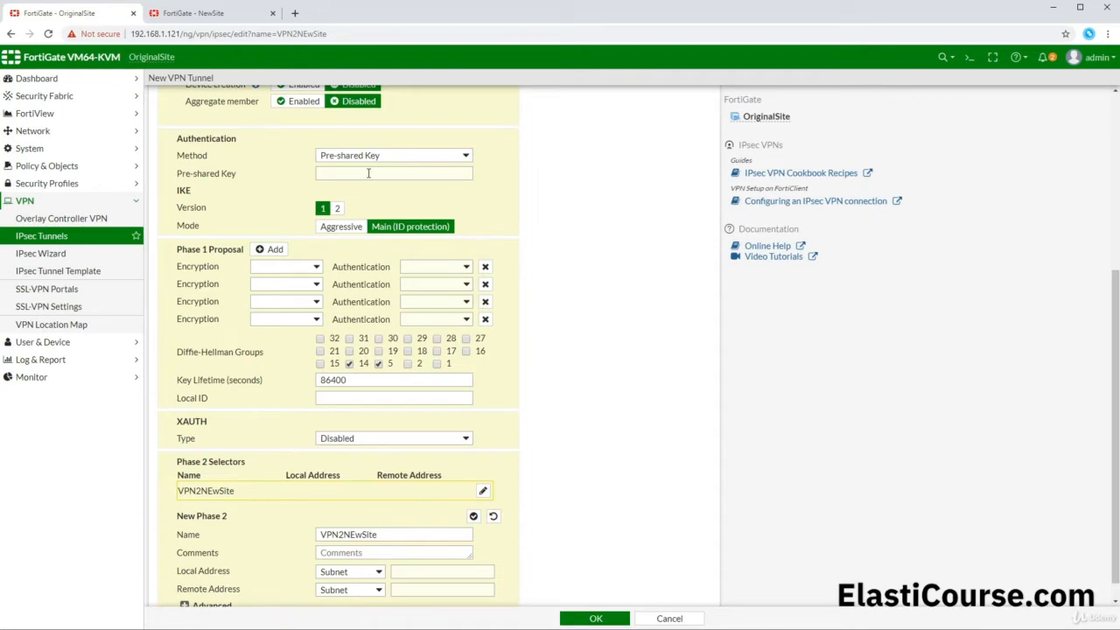
click(296, 14)
text(passwo)
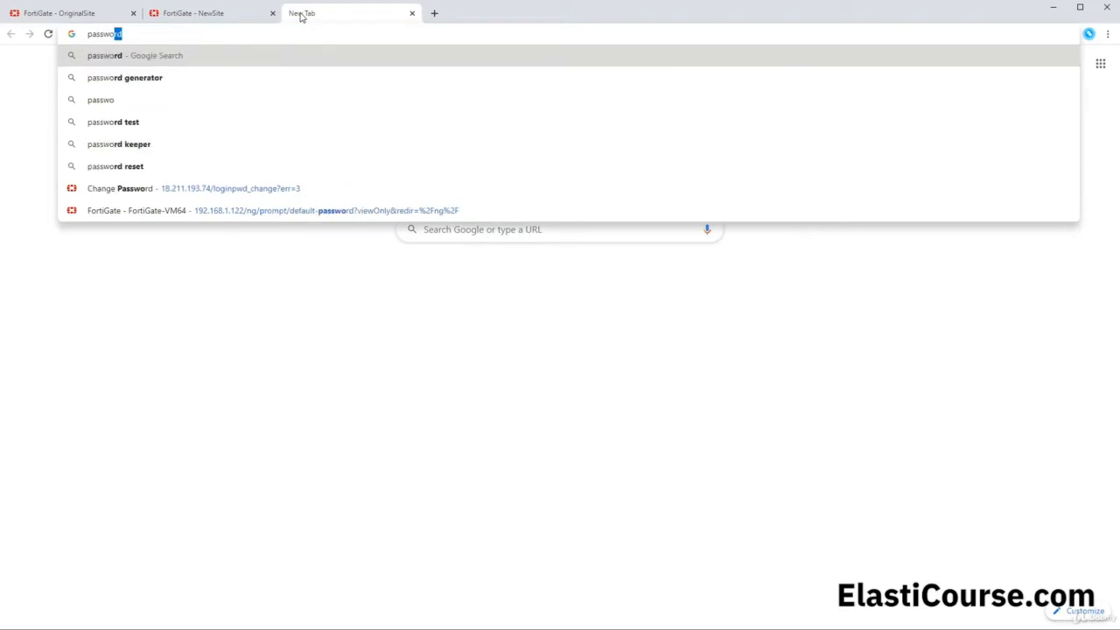
key(Down)
key(Return)
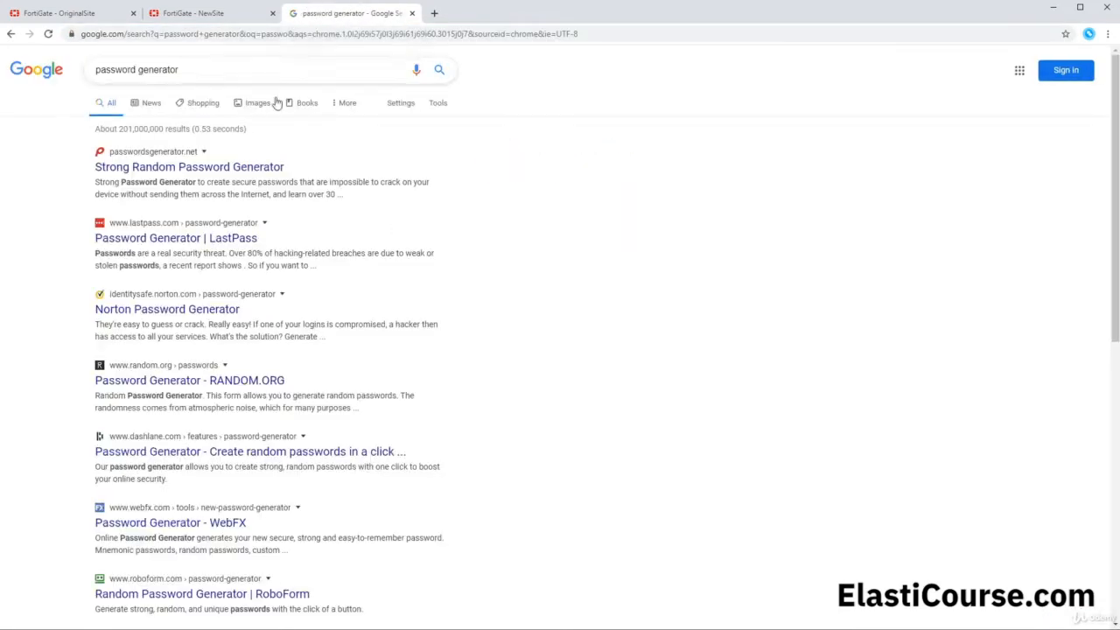
click(201, 166)
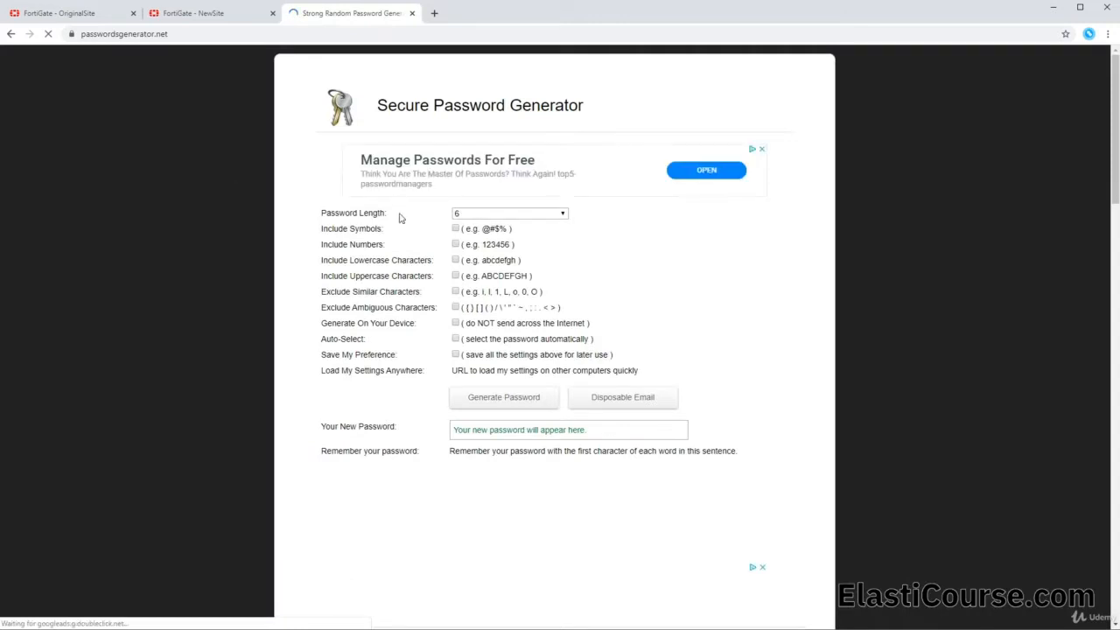
- Set the password length to 40, generate a random password, regenerate it and select the new password
click(506, 215)
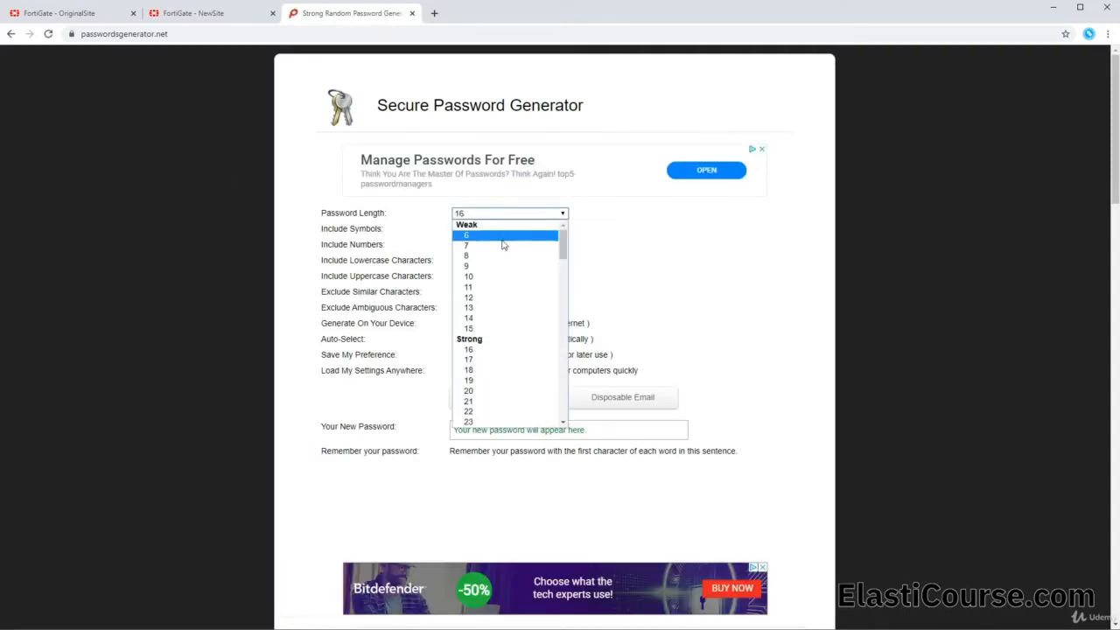
scroll(505, 262, down, 5)
scroll(487, 287, up, 3)
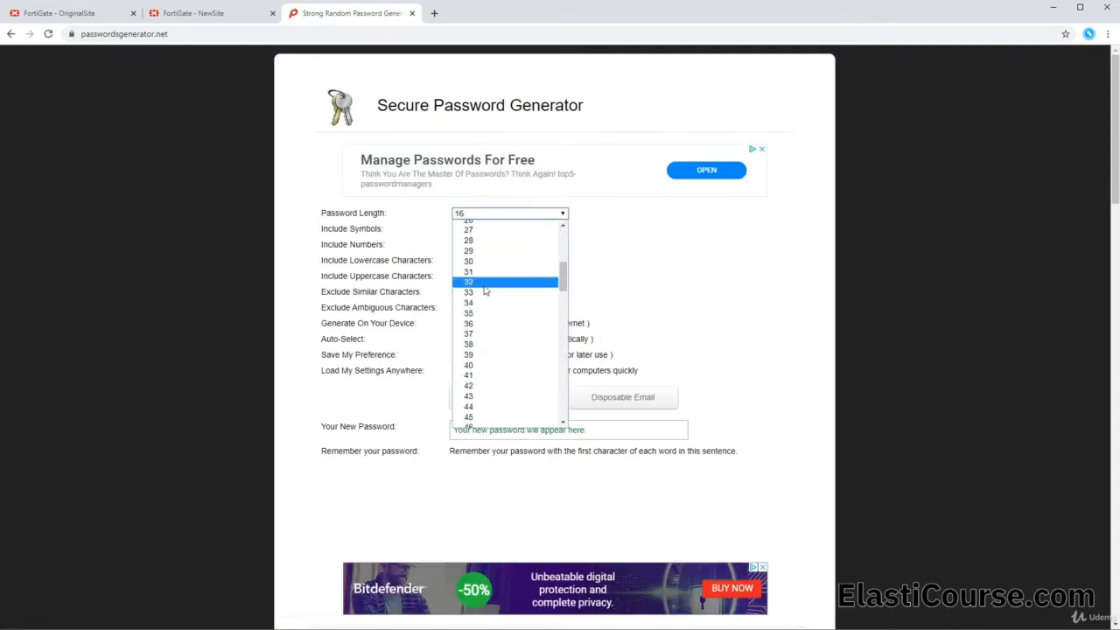
click(491, 366)
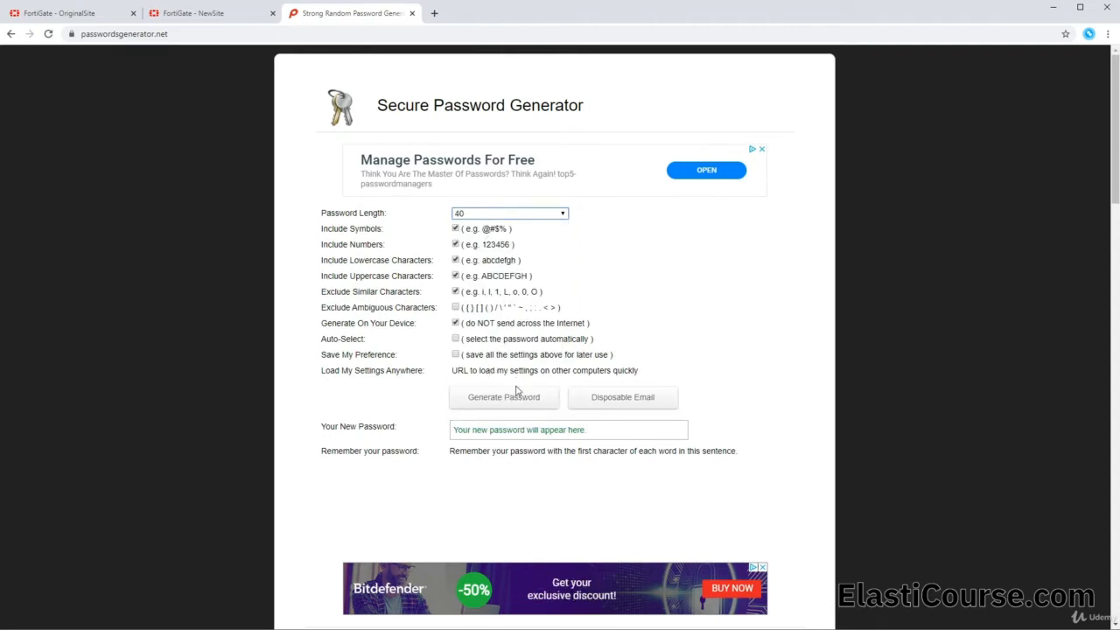
click(516, 394)
drag(677, 431, 429, 419)
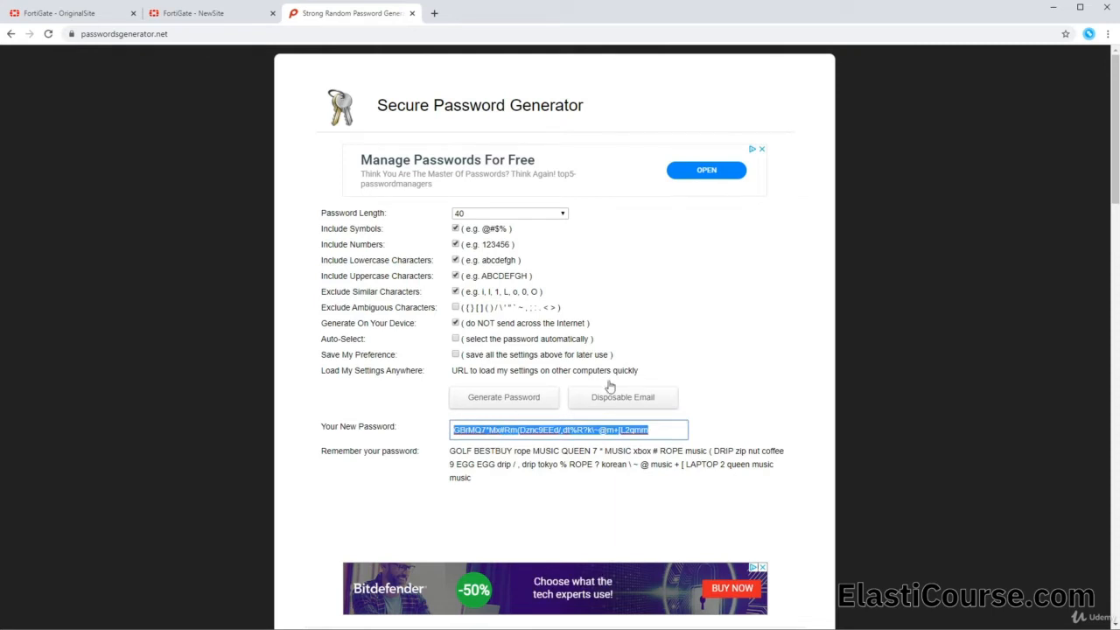
click(508, 394)
click(508, 395)
drag(669, 433, 420, 420)
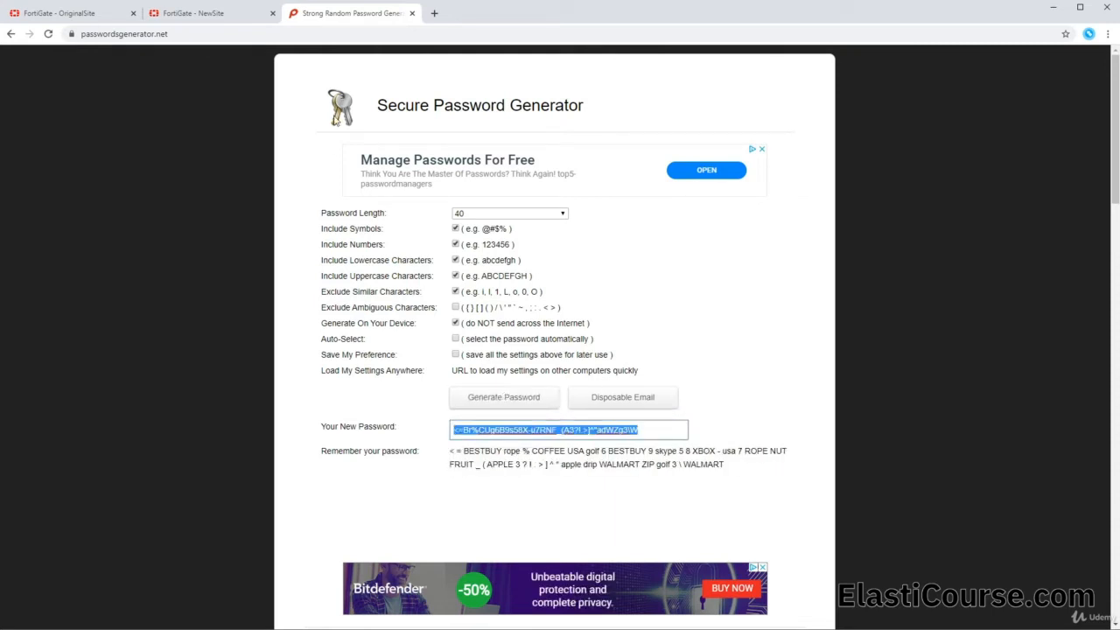
- Paste the generated password as the pre-shared key of the OriginalSite tunnel and set the IKE version to 2
click(201, 13)
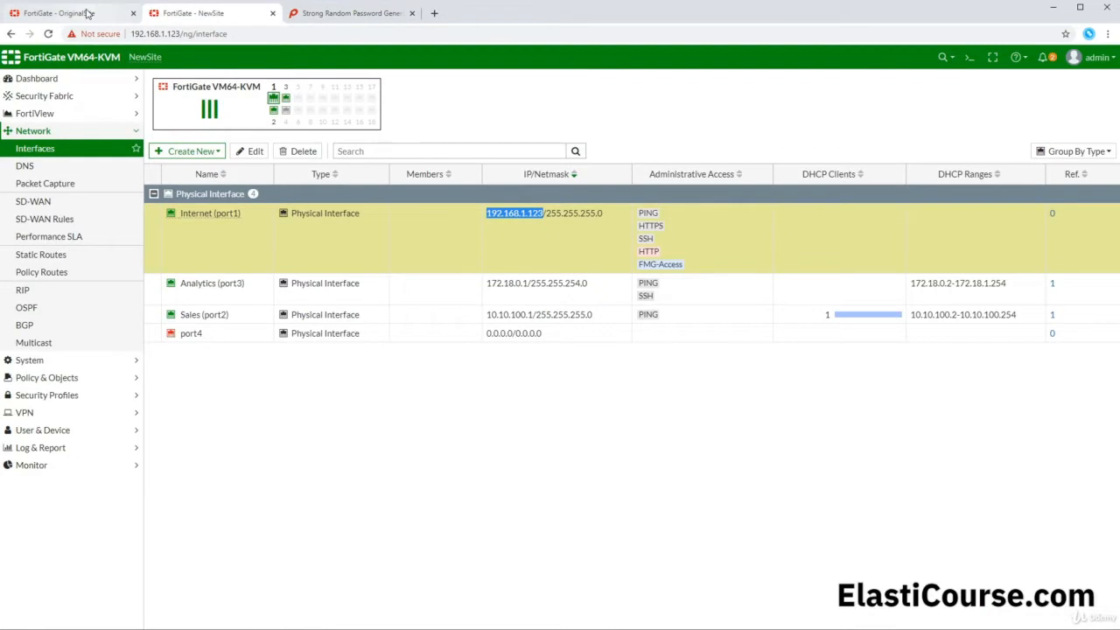
click(88, 13)
click(356, 175)
key(ctrl+v)
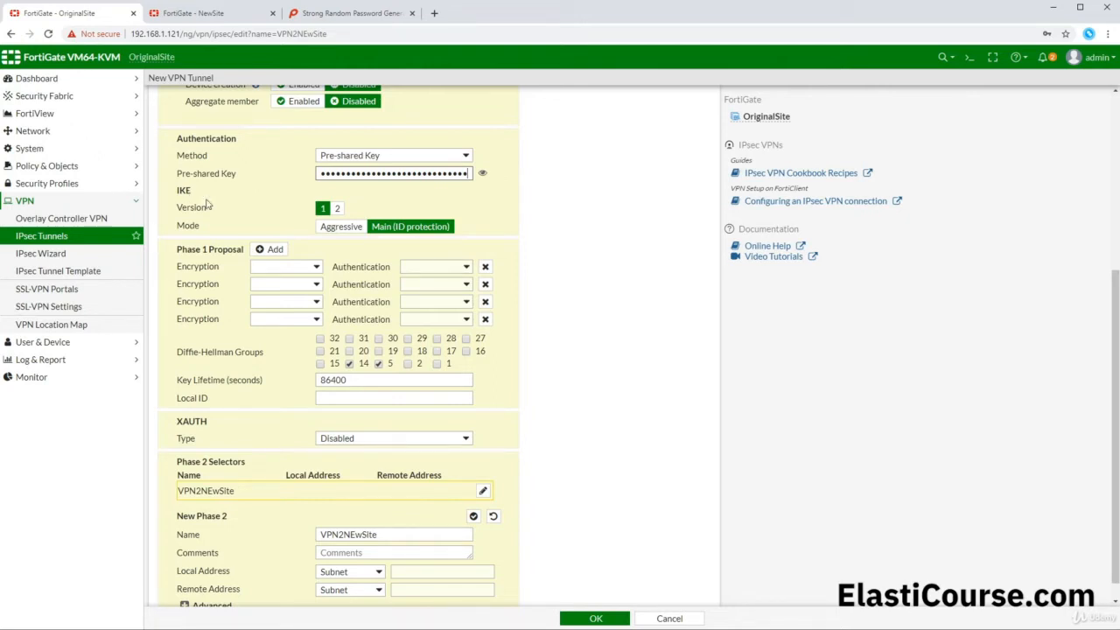
click(338, 209)
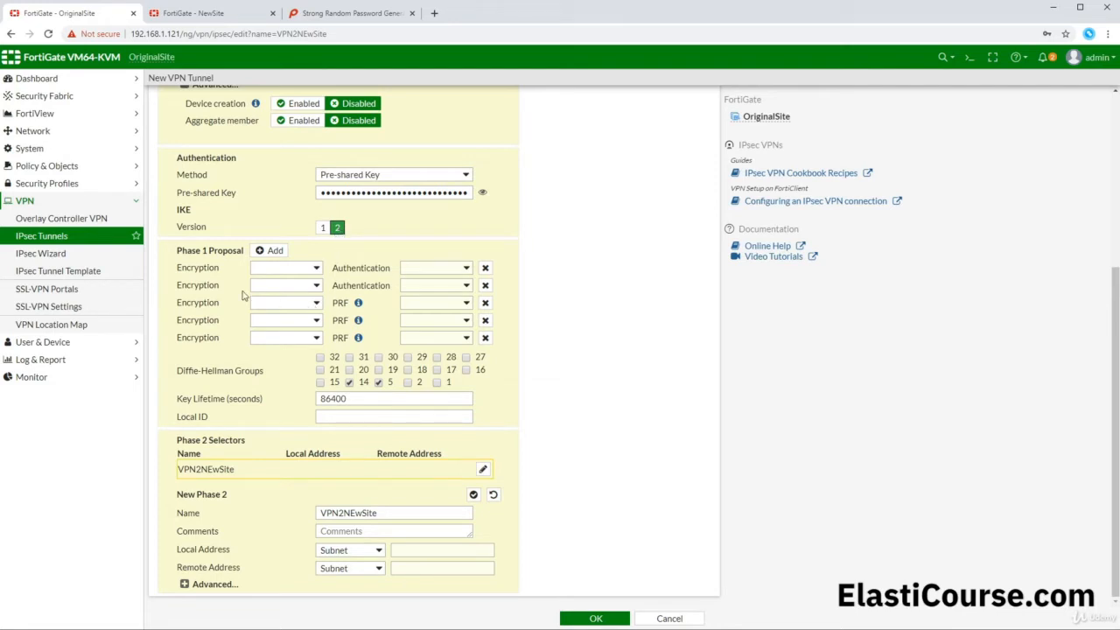
- Examine the Phase 1 Proposal and Phase 2 Selectors sections of the new tunnel
drag(197, 252, 245, 252)
click(168, 254)
triple_click(174, 251)
drag(177, 440, 250, 441)
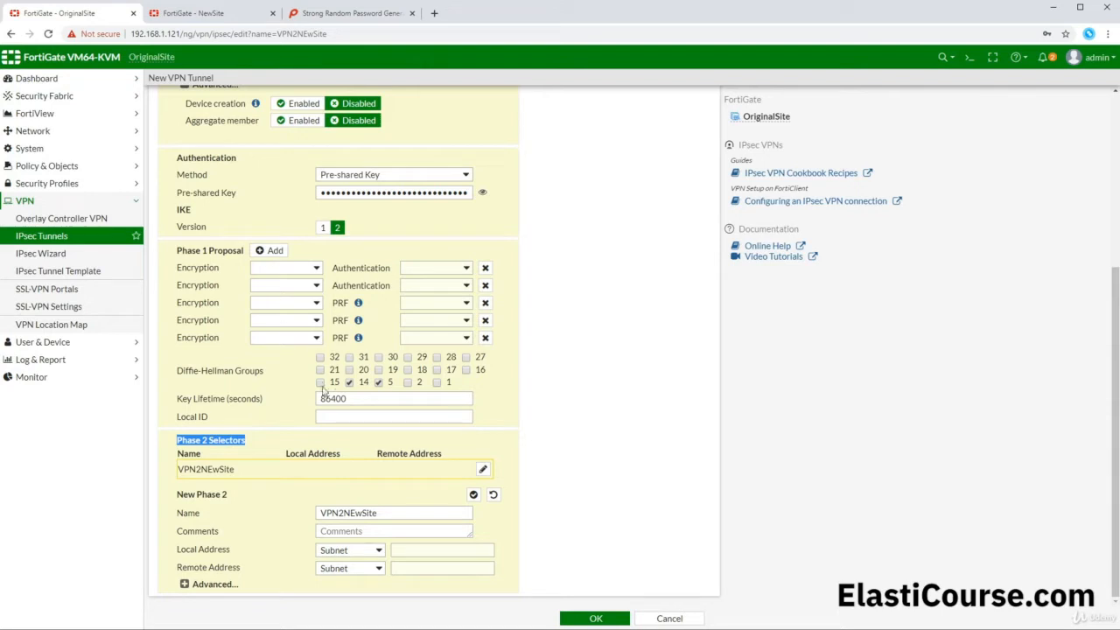
- Set the encryption of the first Phase 1 proposal to DES
drag(350, 399, 304, 401)
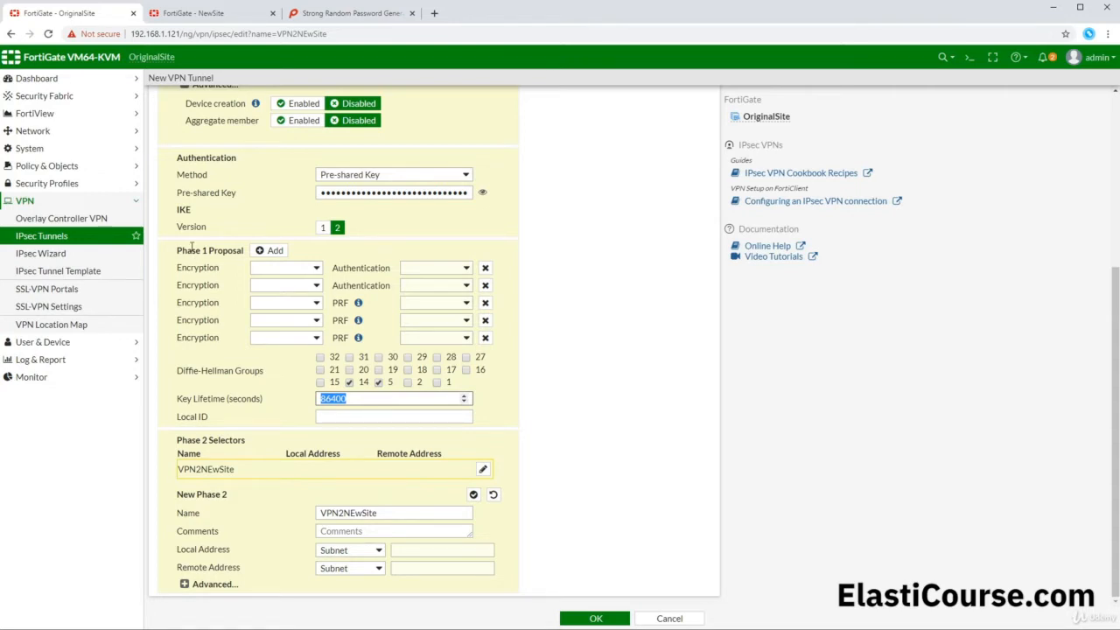
click(295, 270)
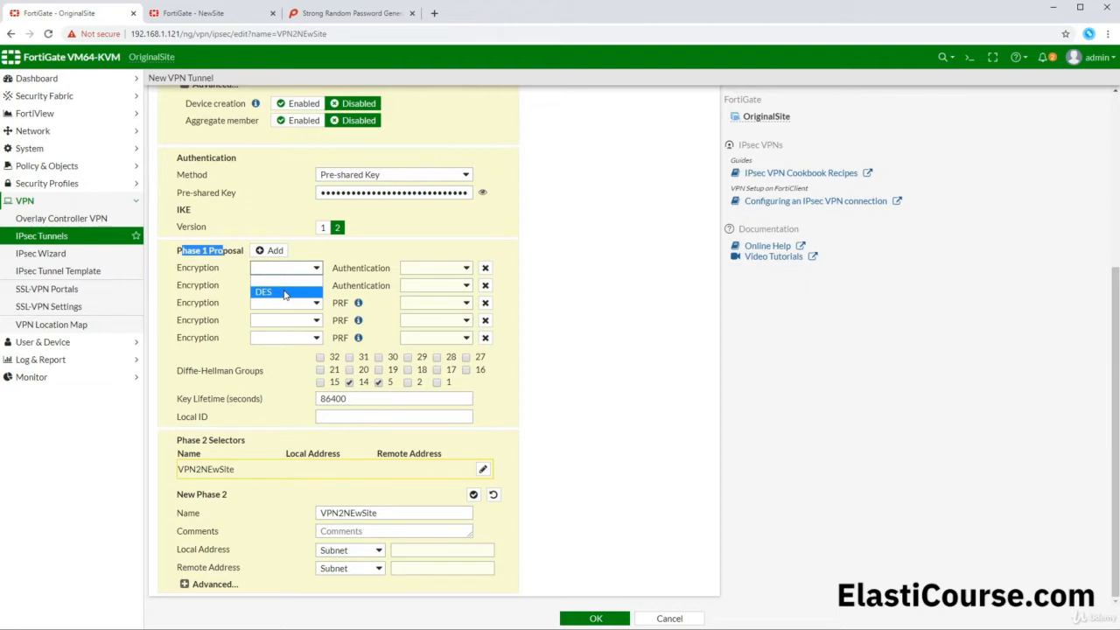
click(284, 295)
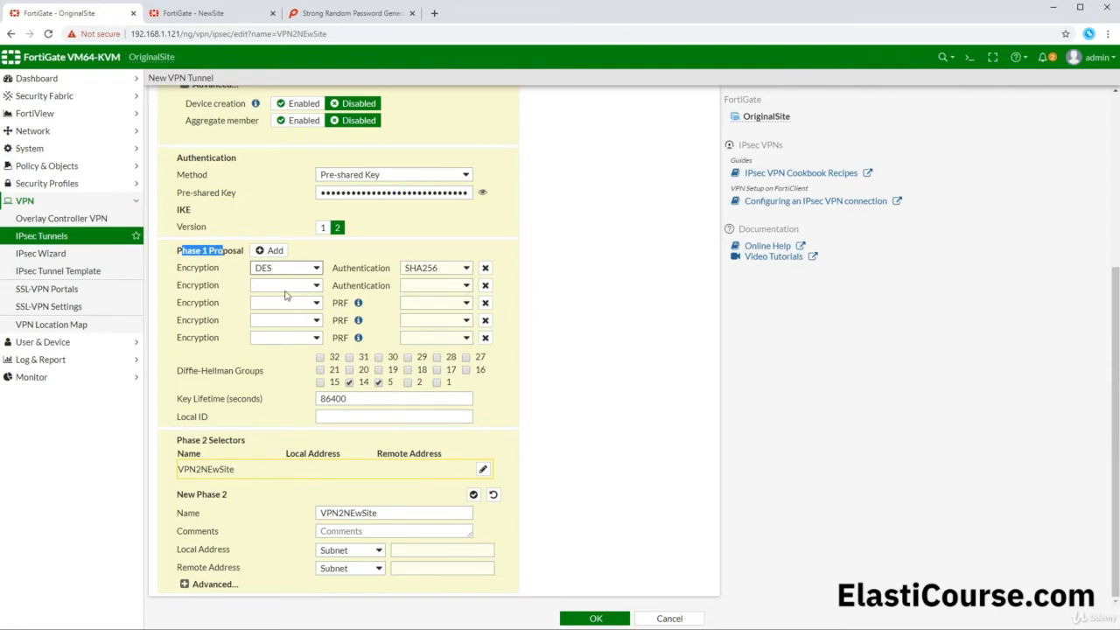
- Set the first Phase 1 proposal's authentication to SHA1 and fill the second and third proposals with DES-SHA256 and DES-SHA384
click(286, 288)
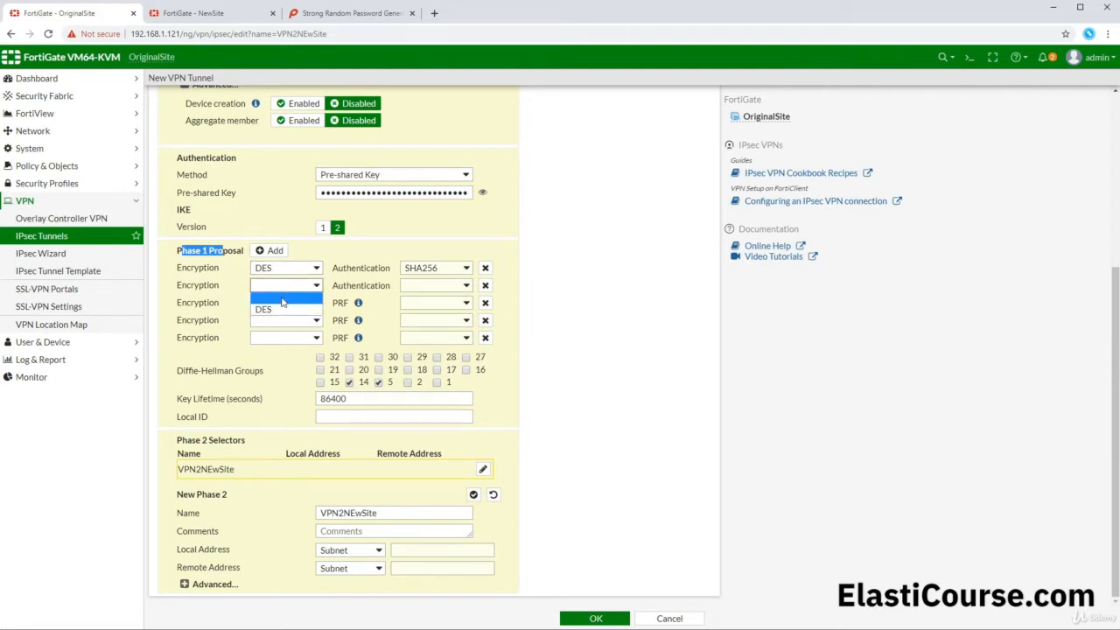
click(449, 275)
click(441, 304)
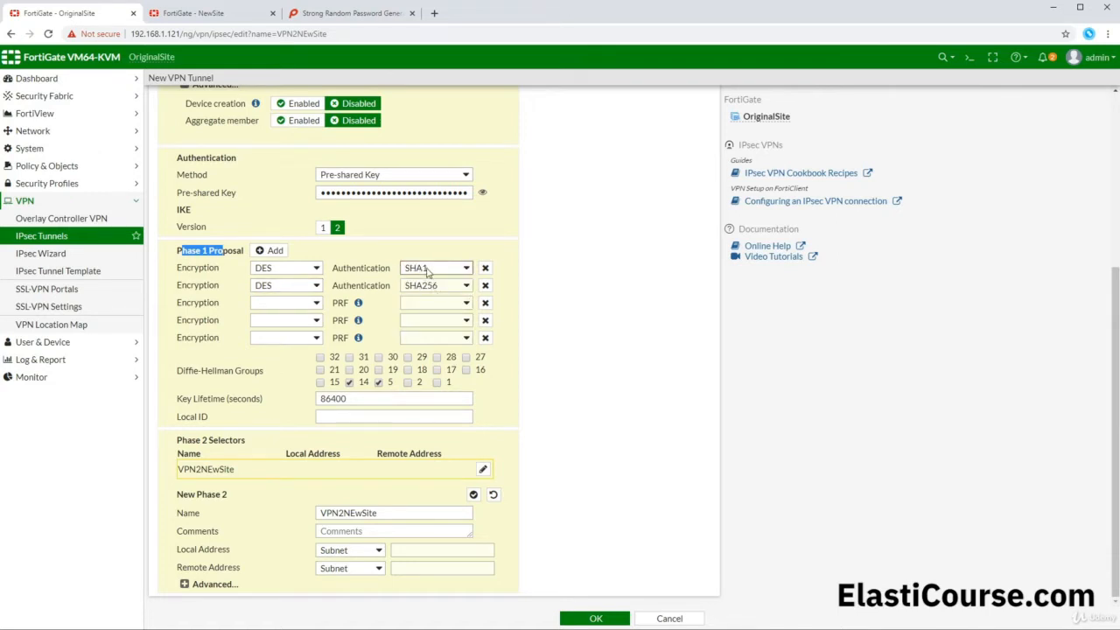
click(426, 304)
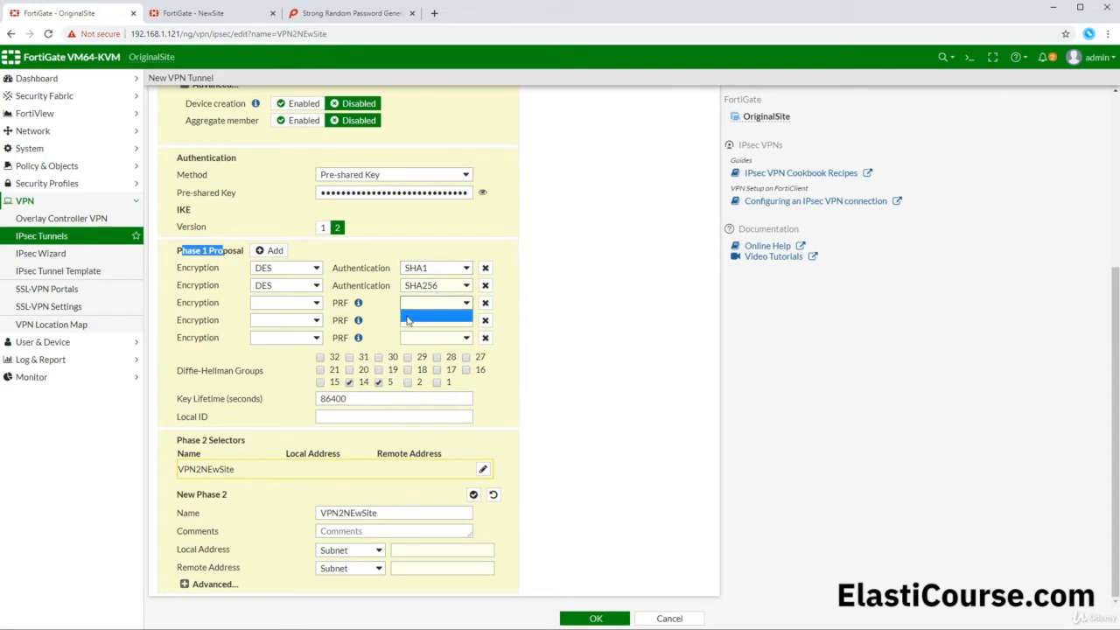
click(277, 302)
click(286, 326)
click(443, 304)
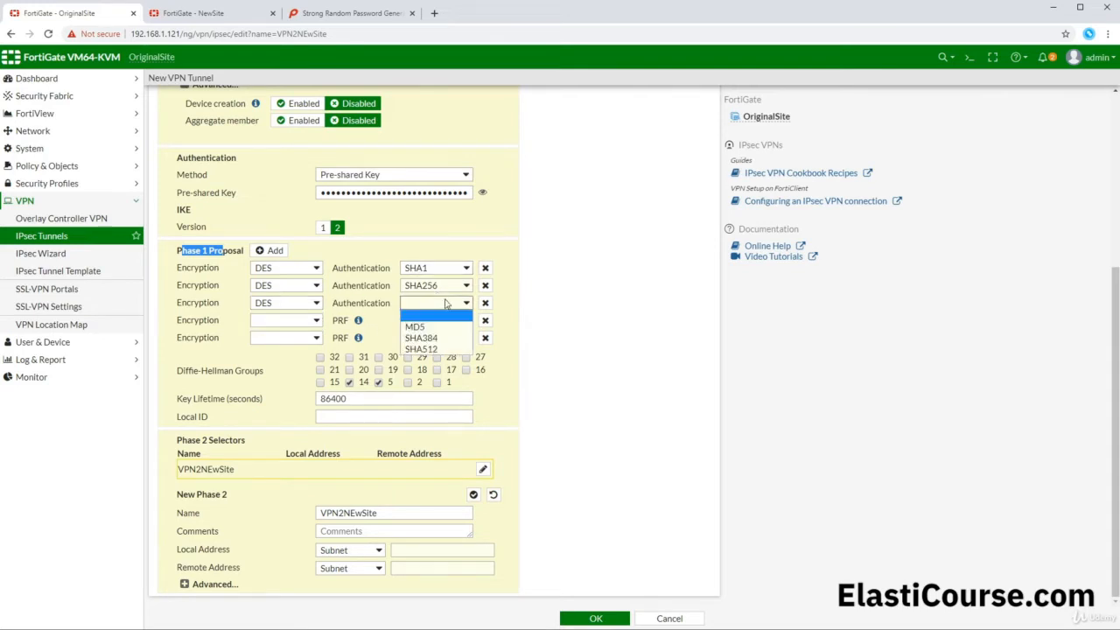
click(436, 340)
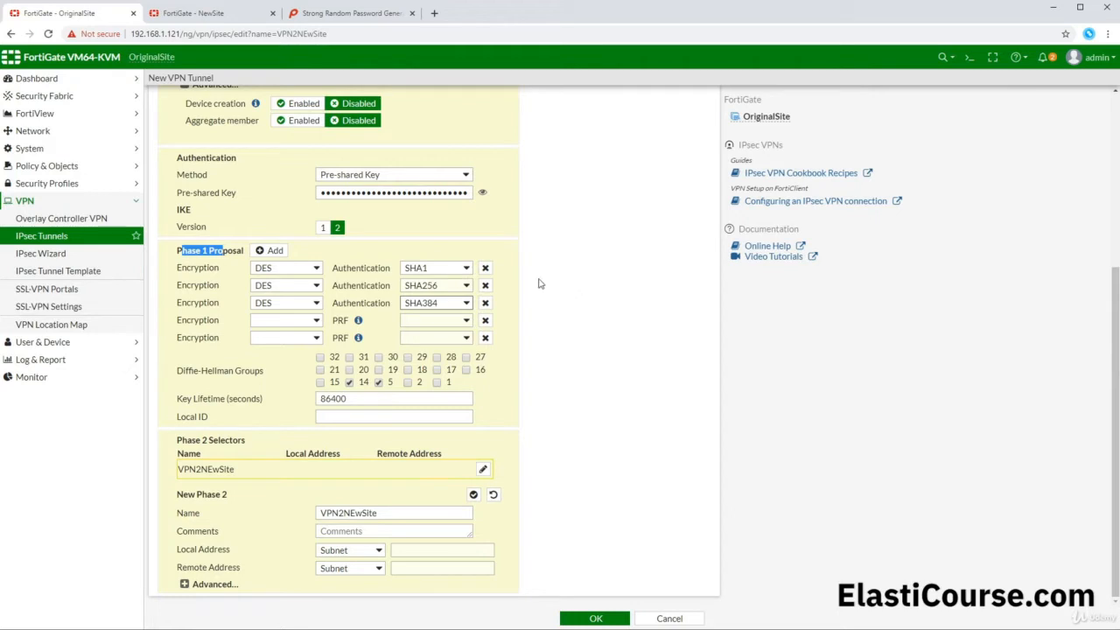
- Remove the second and third Phase 1 proposals and set the DES proposal's authentication to SHA256
click(484, 286)
click(485, 304)
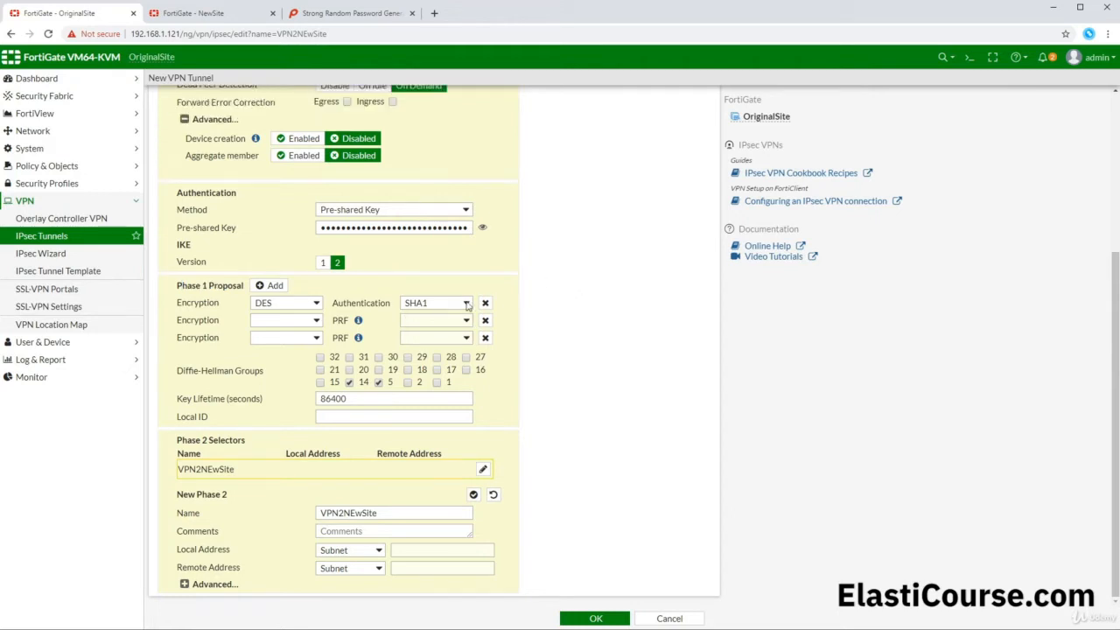
click(448, 304)
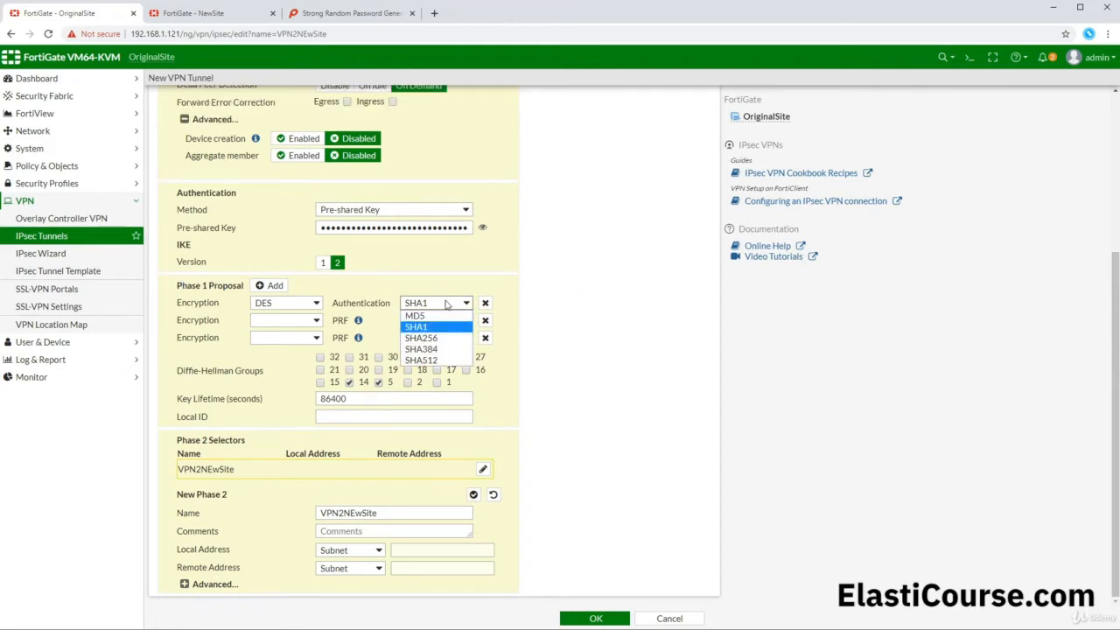
click(438, 339)
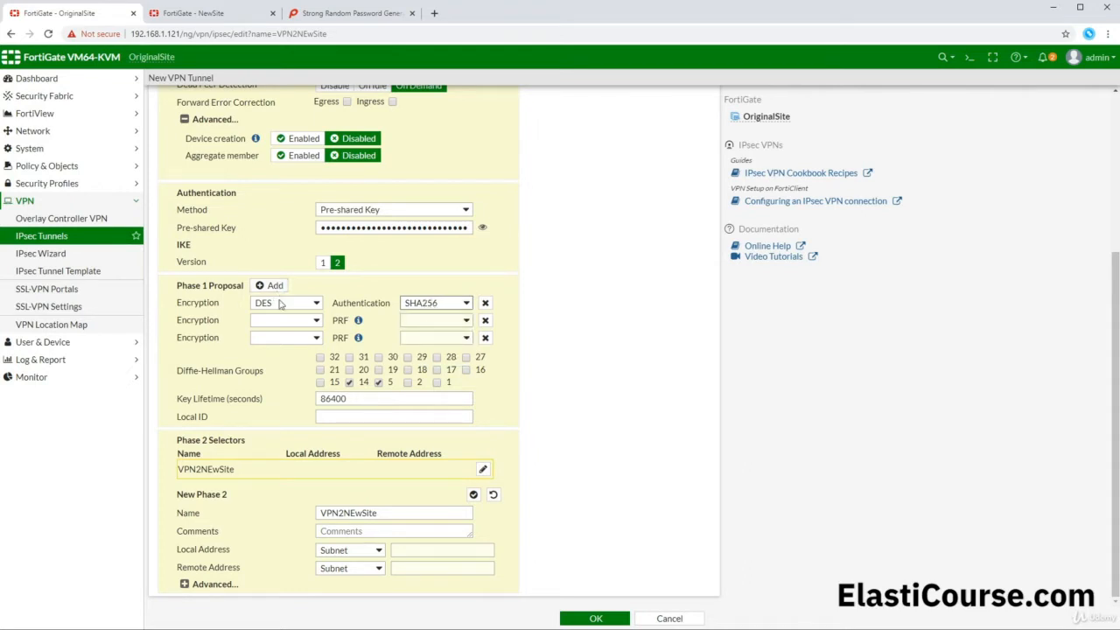
- Restrict the Phase 1 Diffie-Hellman group to 14 and remove the two blank encryption proposals
drag(320, 399, 354, 399)
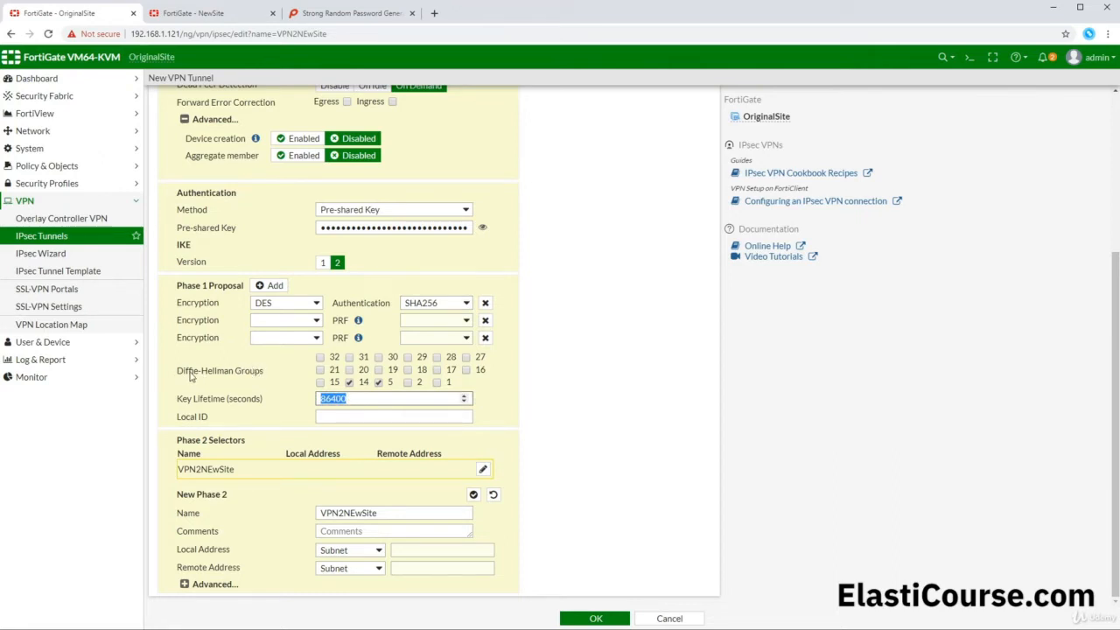
click(378, 382)
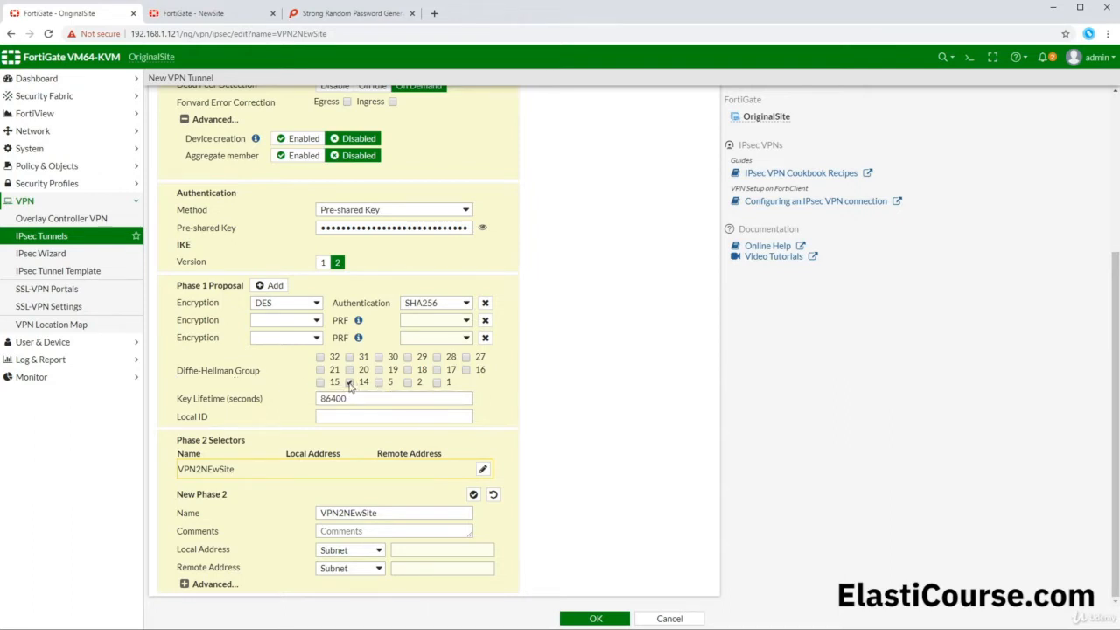
click(349, 382)
drag(353, 396, 323, 401)
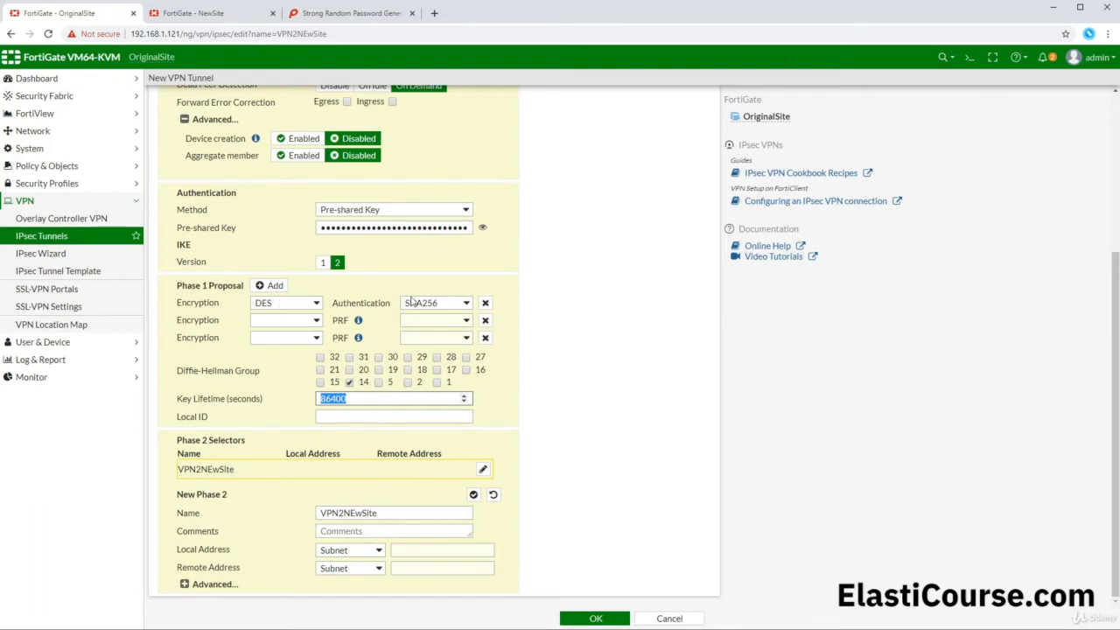
click(486, 321)
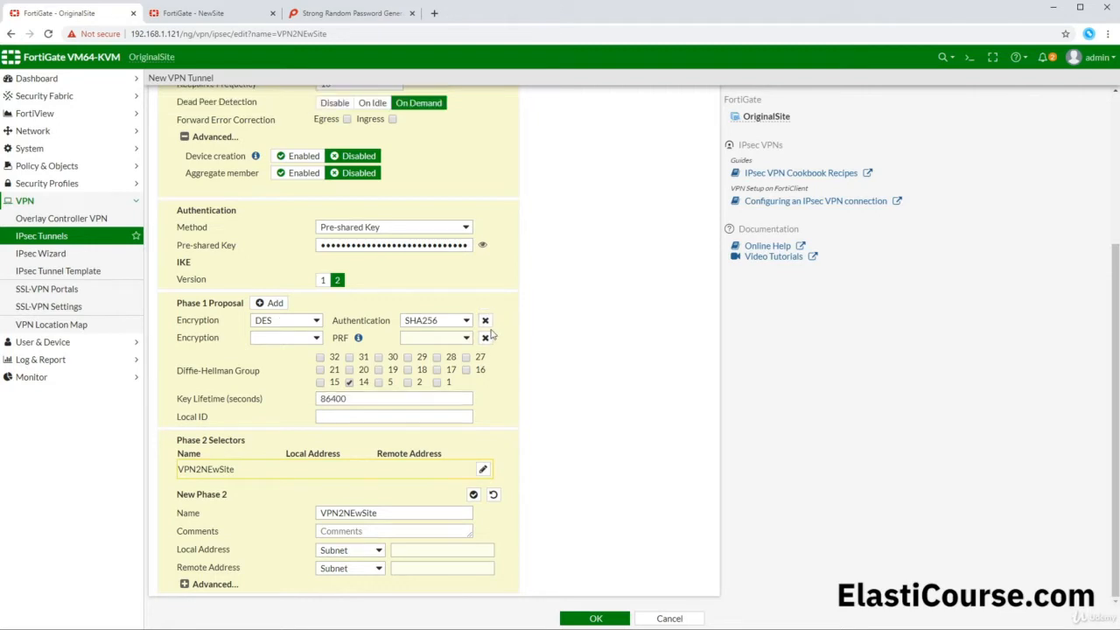
click(485, 337)
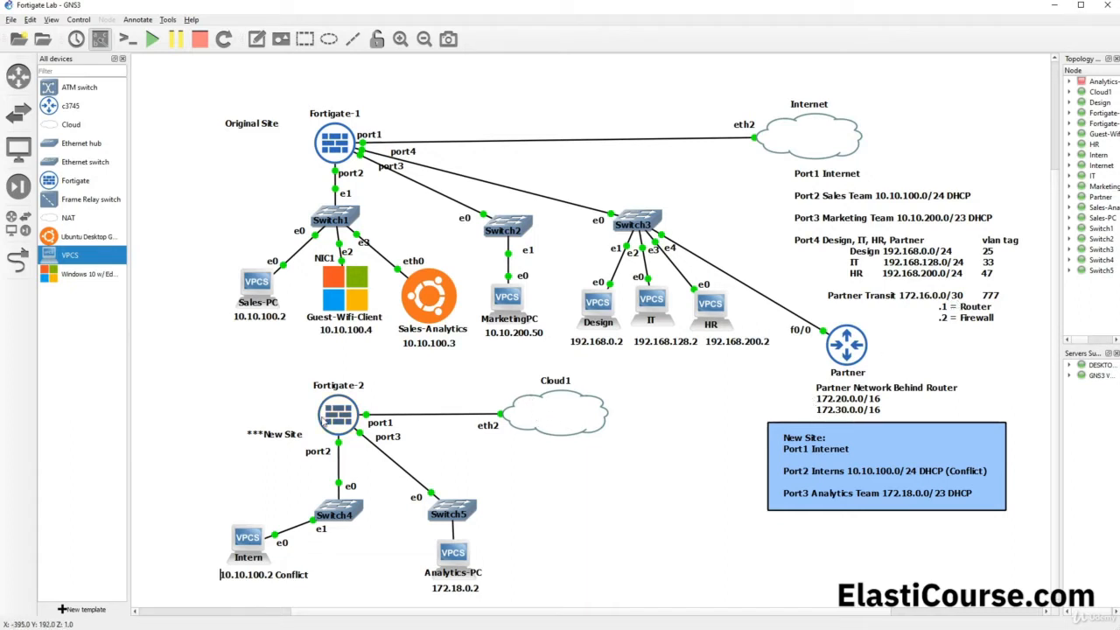
- Return from the GNS3 topology to the tunnel form and set the Phase 2 local subnet to 10.10.200.0/23 and remote subnet to 172.18.0.0/23
mouse_move(329, 421)
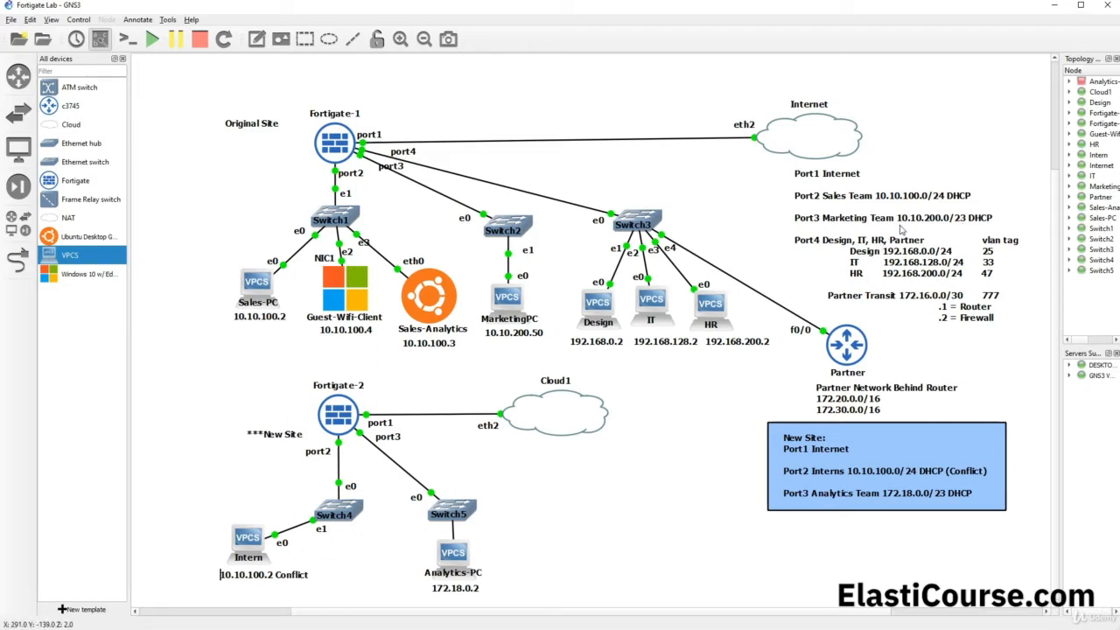
click(1055, 5)
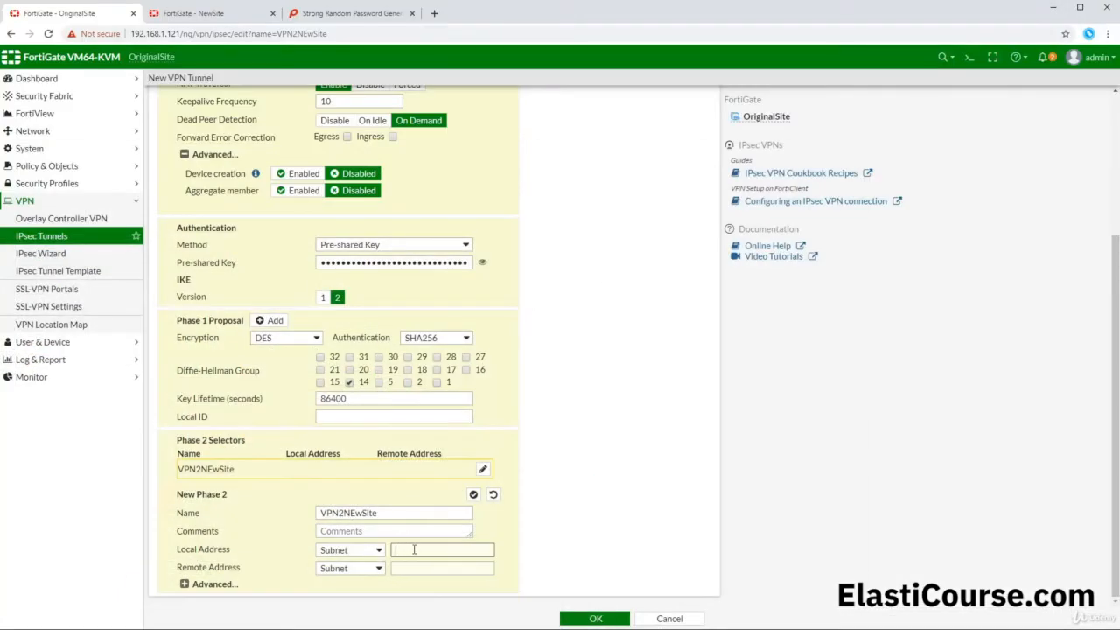
text(10)
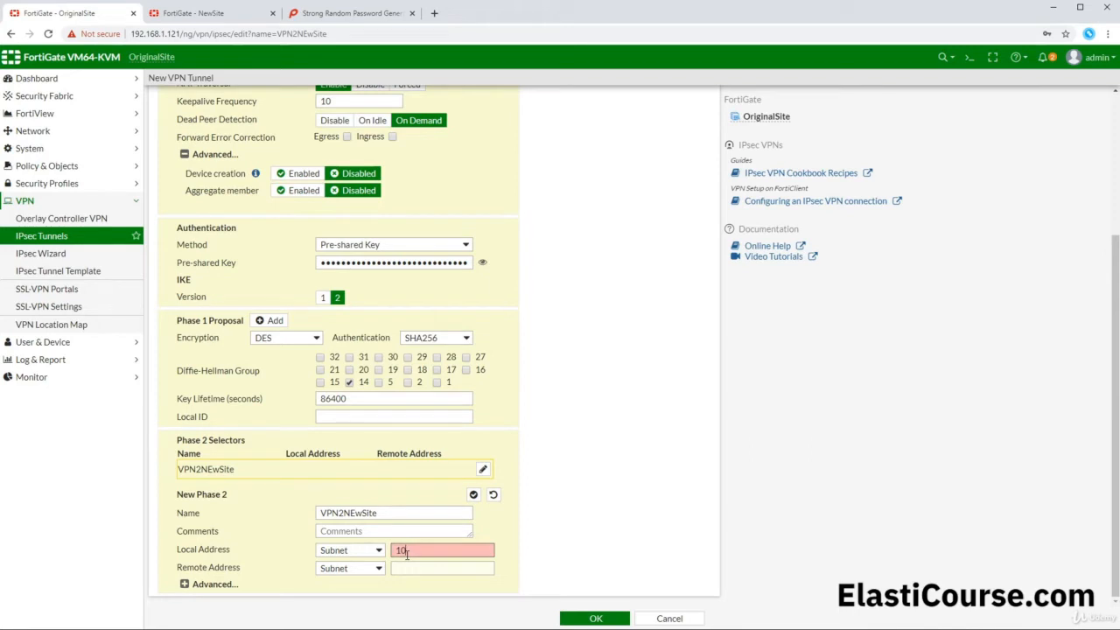
text(.10.200.0)
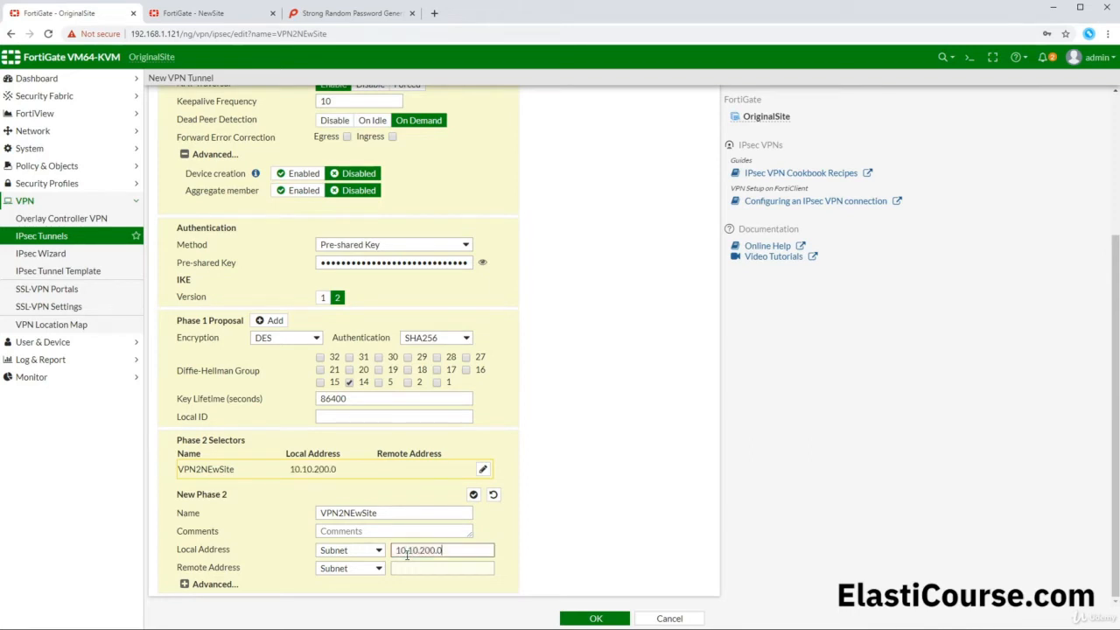
text(/23)
key(Tab)
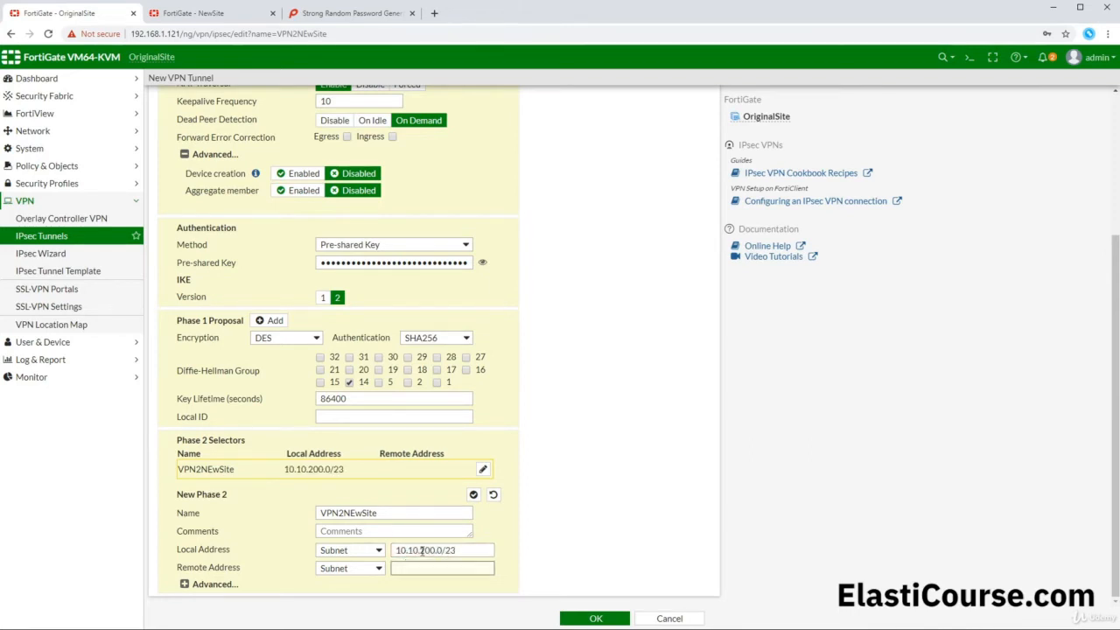
text(1)
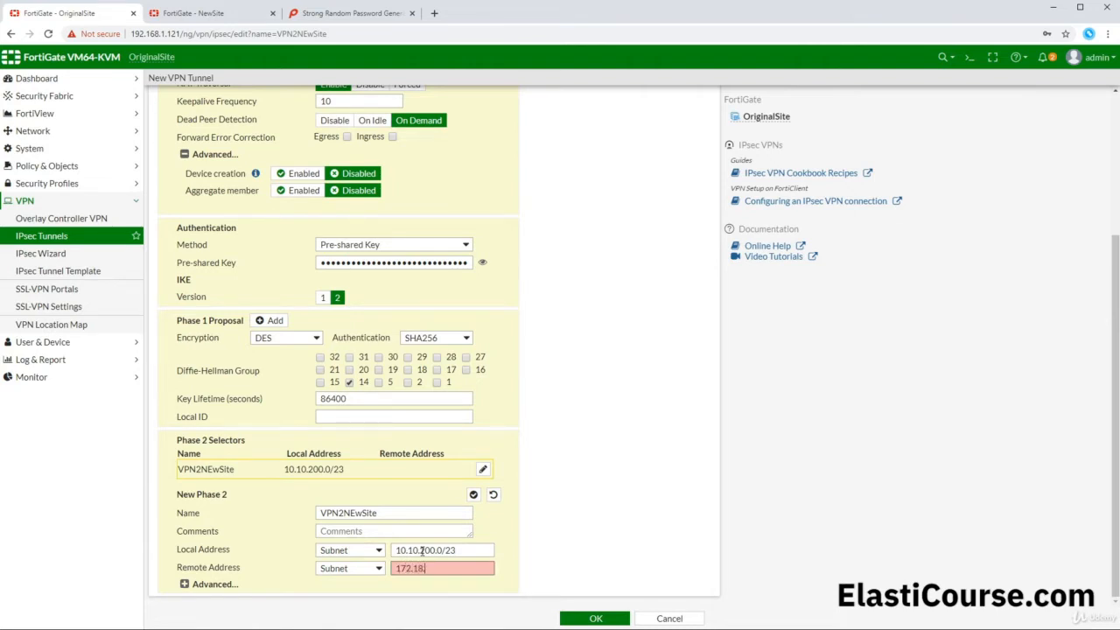
text(72.18.0.0/23)
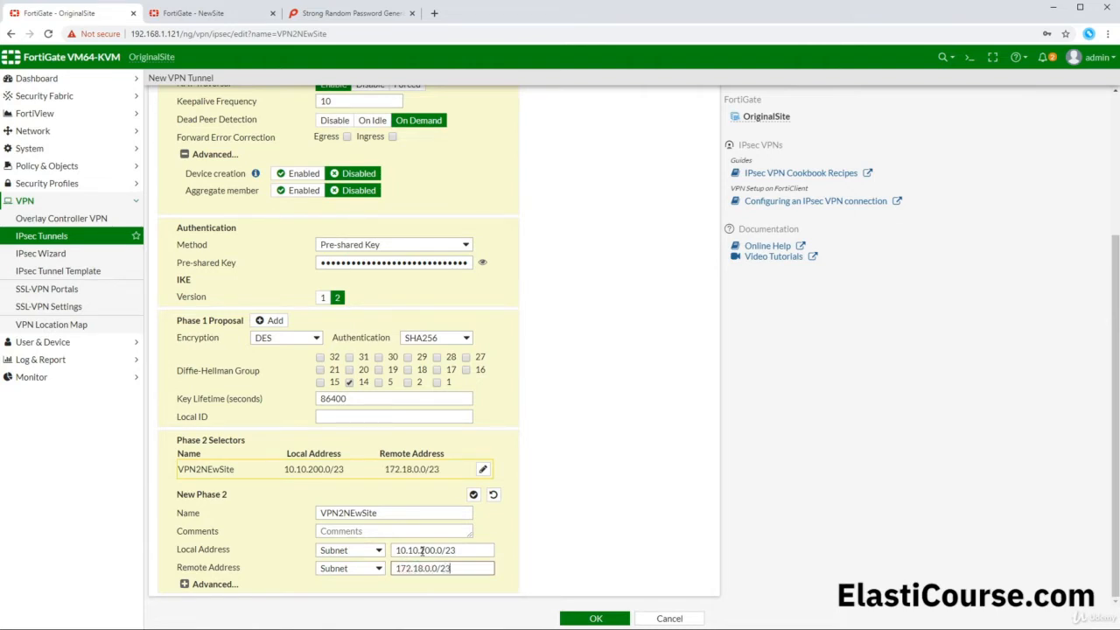
- Expand the advanced Phase 2 settings and set the first proposal to DES encryption with SHA256 authentication
click(215, 585)
scroll(226, 530, down, 3)
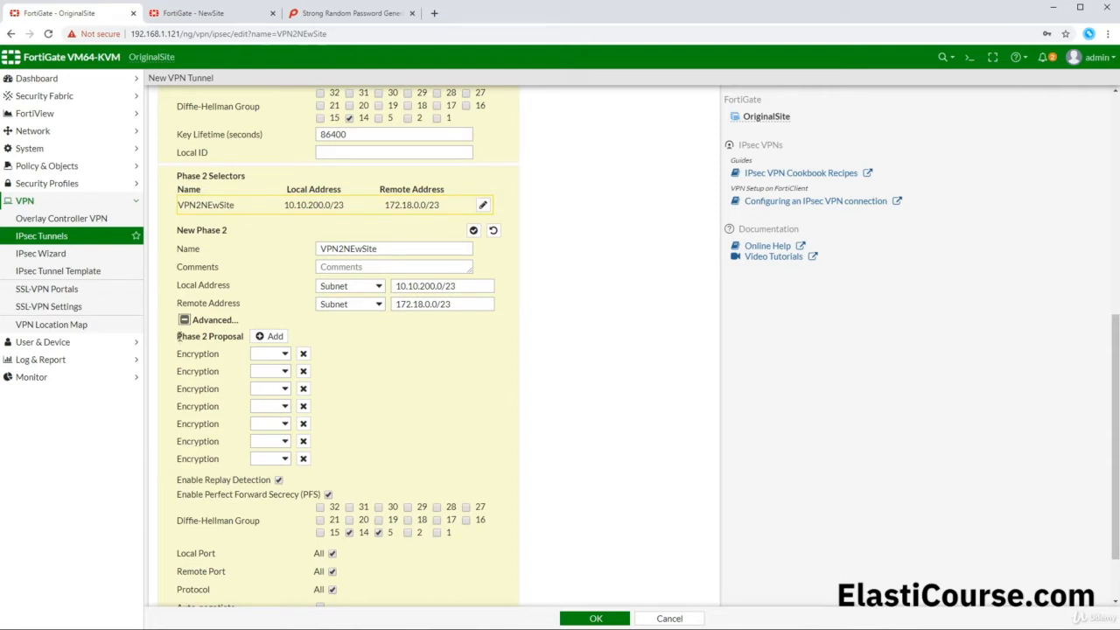
click(270, 354)
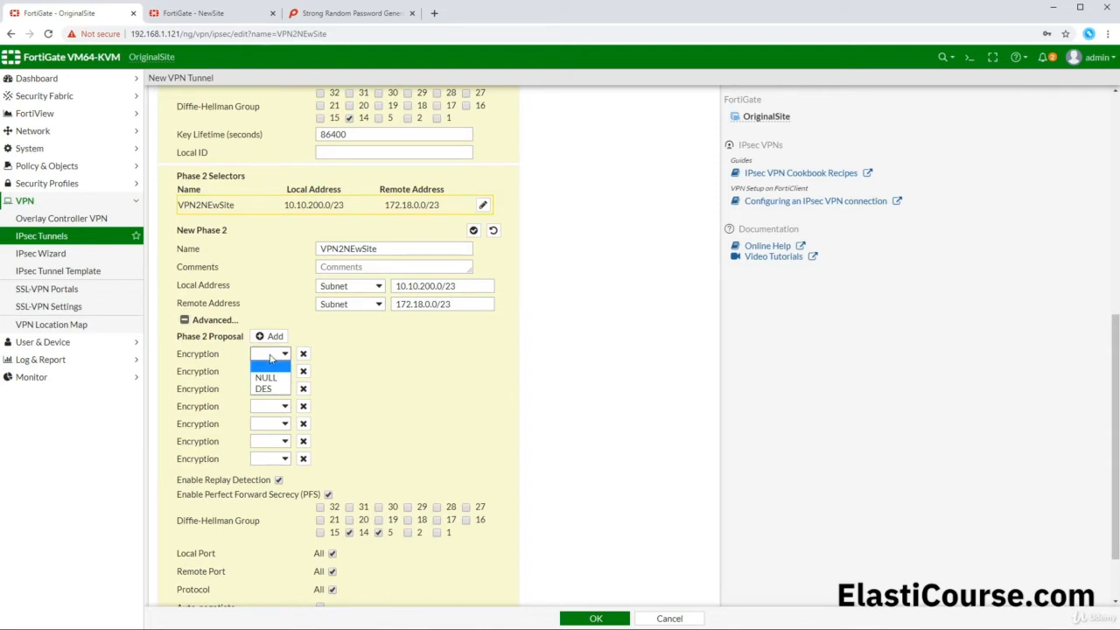
click(265, 388)
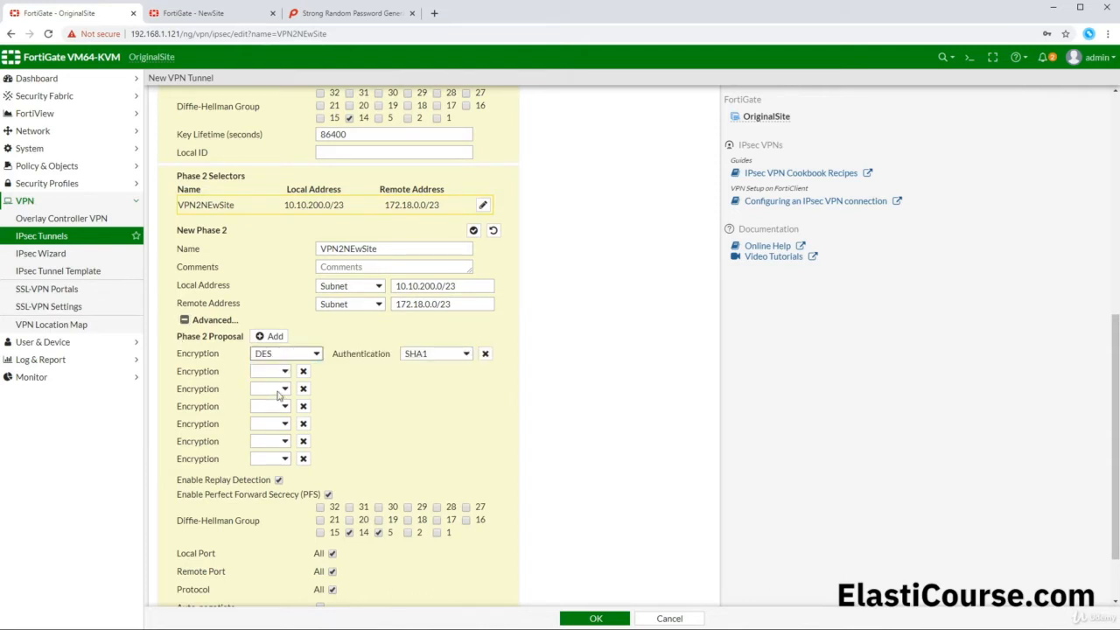
click(431, 360)
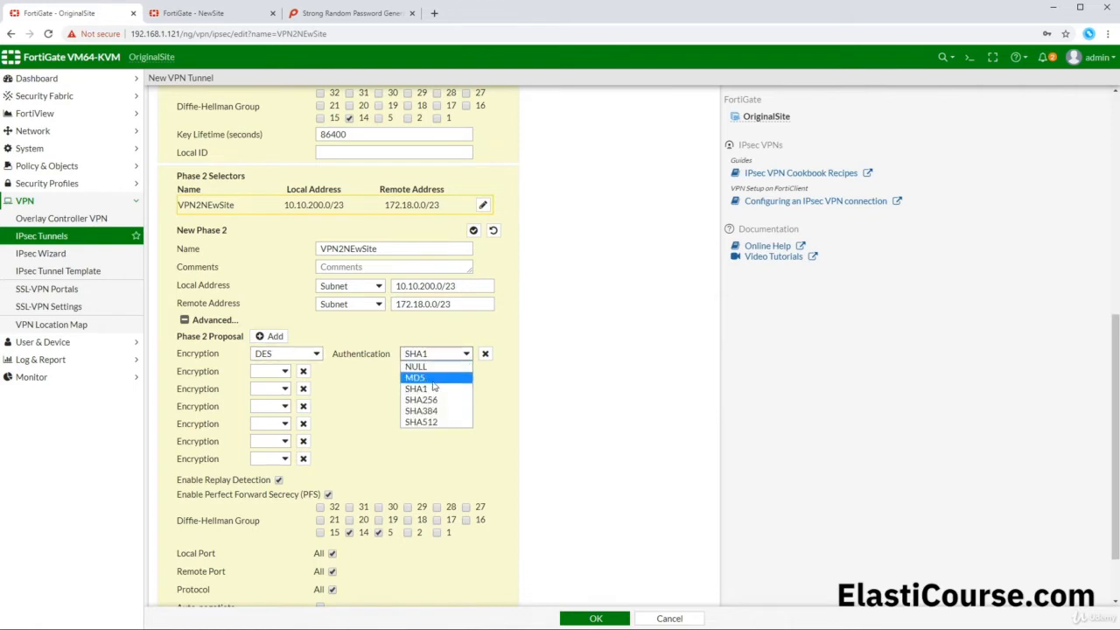
click(434, 406)
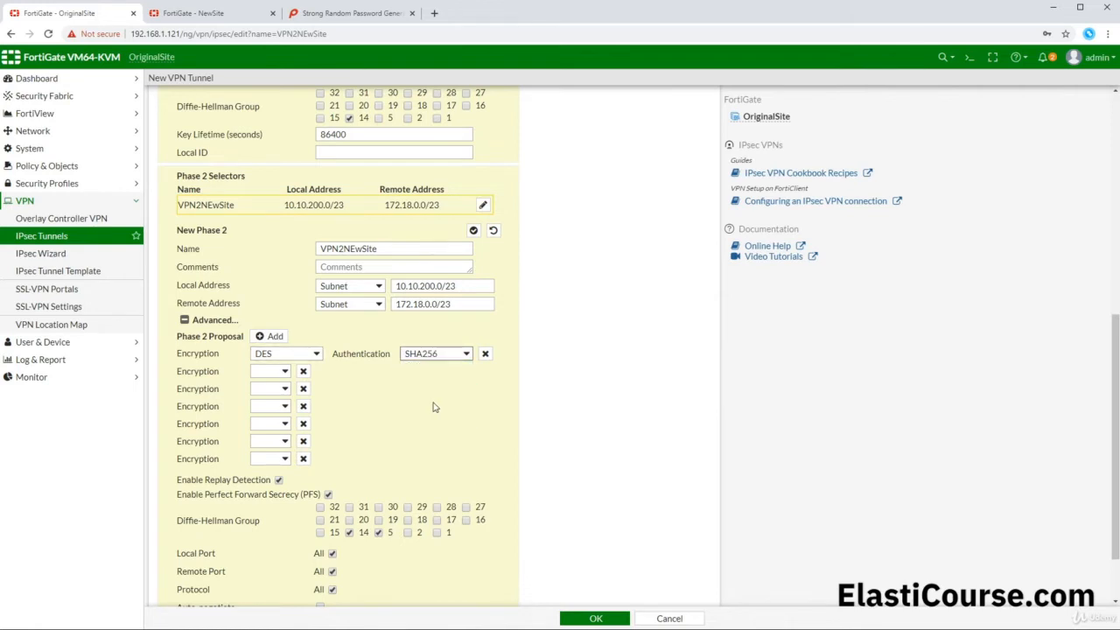
- Remove all blank Phase 2 encryption proposals and restrict the Phase 2 Diffie-Hellman group to 14
click(303, 371)
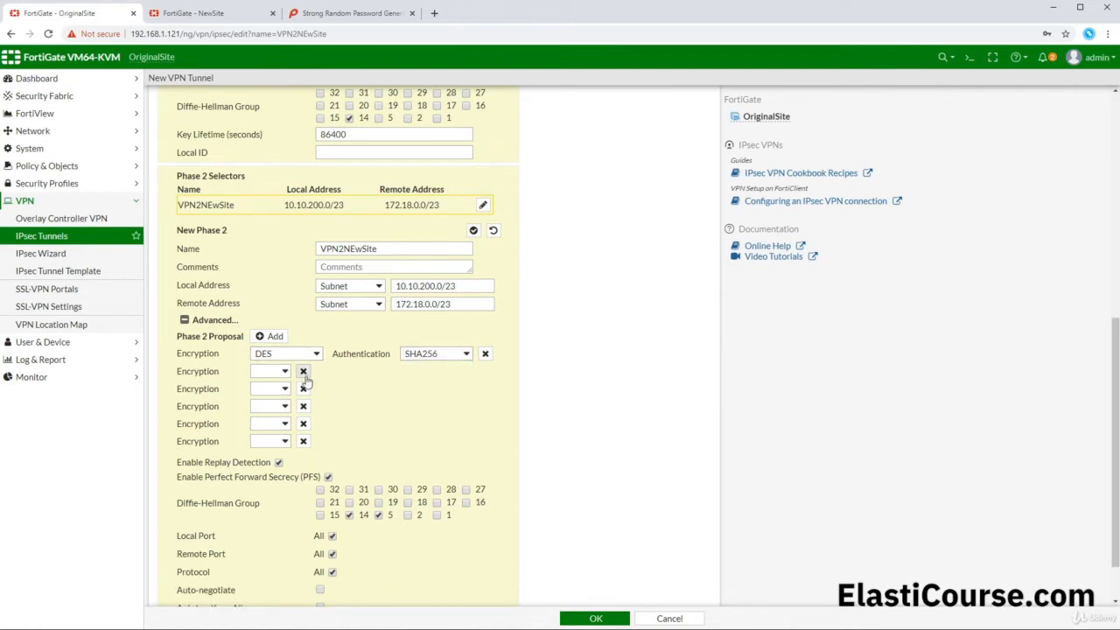
click(303, 371)
click(303, 371)
click(303, 371)
click(302, 371)
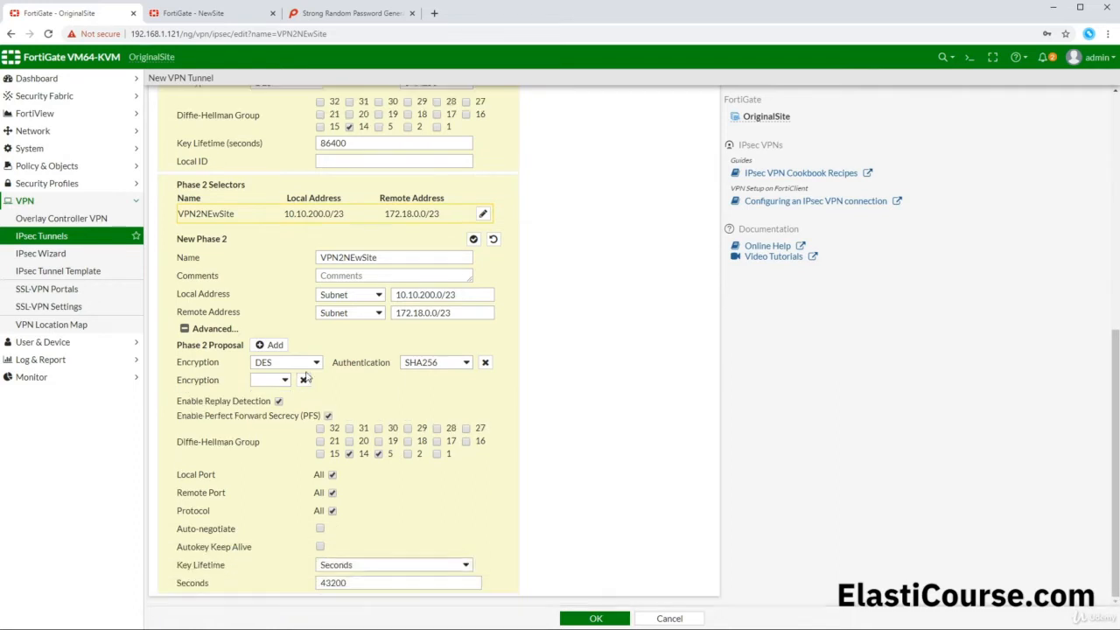
click(305, 380)
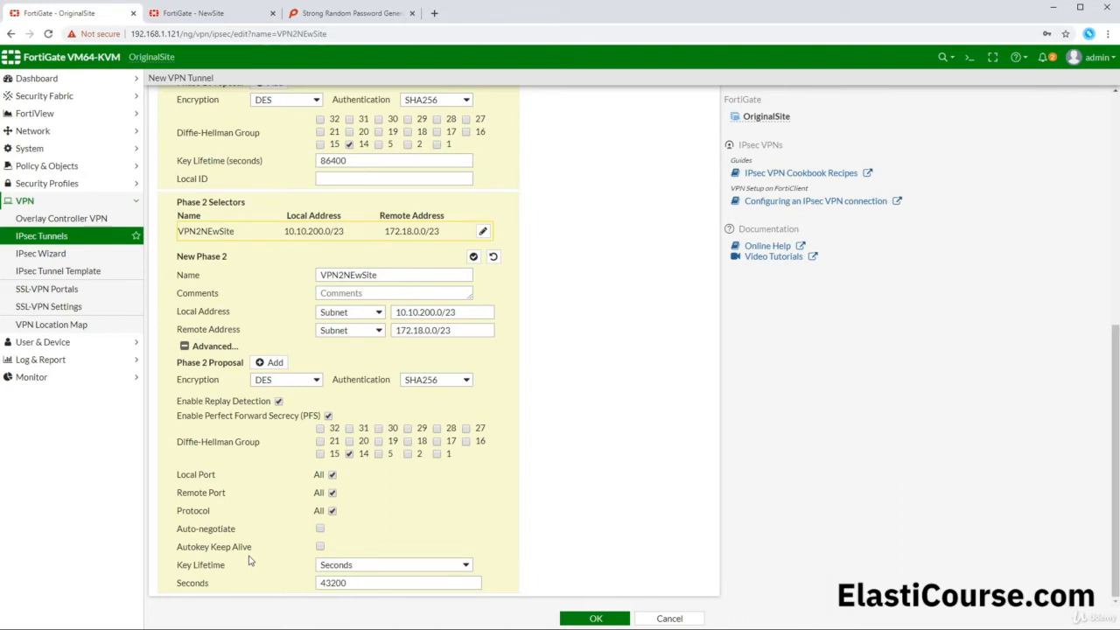
- Enable Auto-negotiate for Phase 2, check both key lifetimes and save the new tunnel
click(319, 529)
drag(184, 589, 229, 591)
double_click(352, 160)
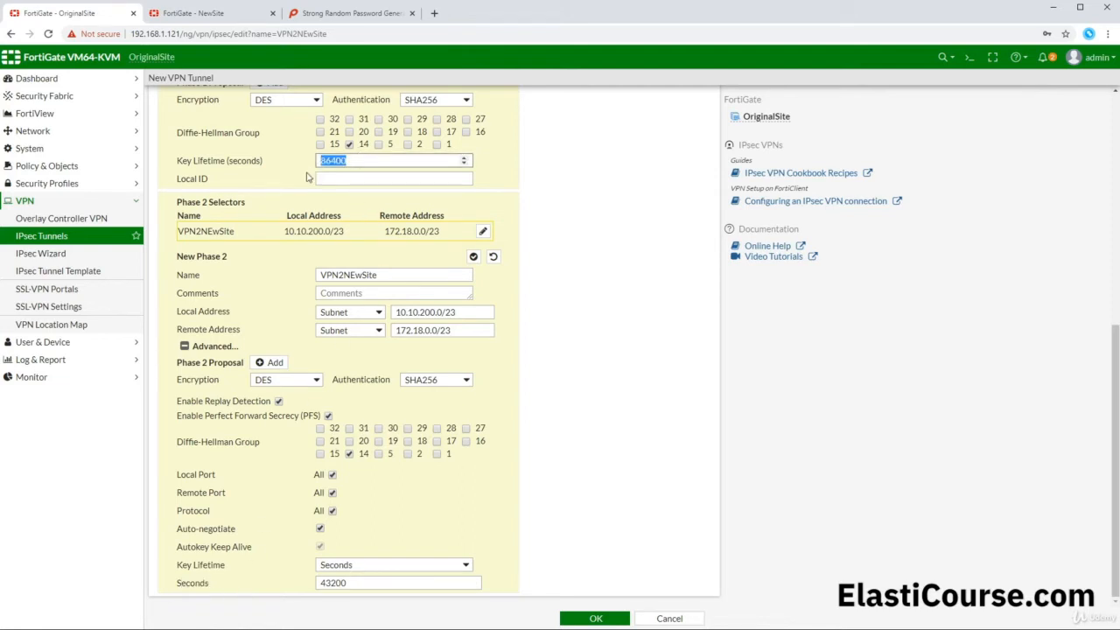
drag(350, 582, 287, 586)
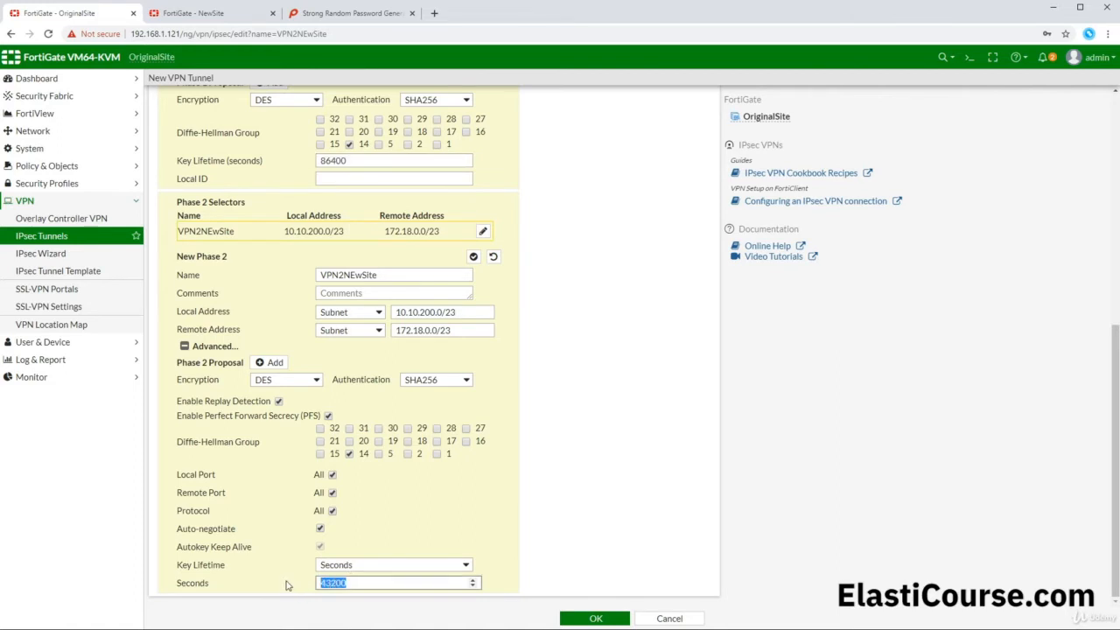
click(340, 581)
click(615, 620)
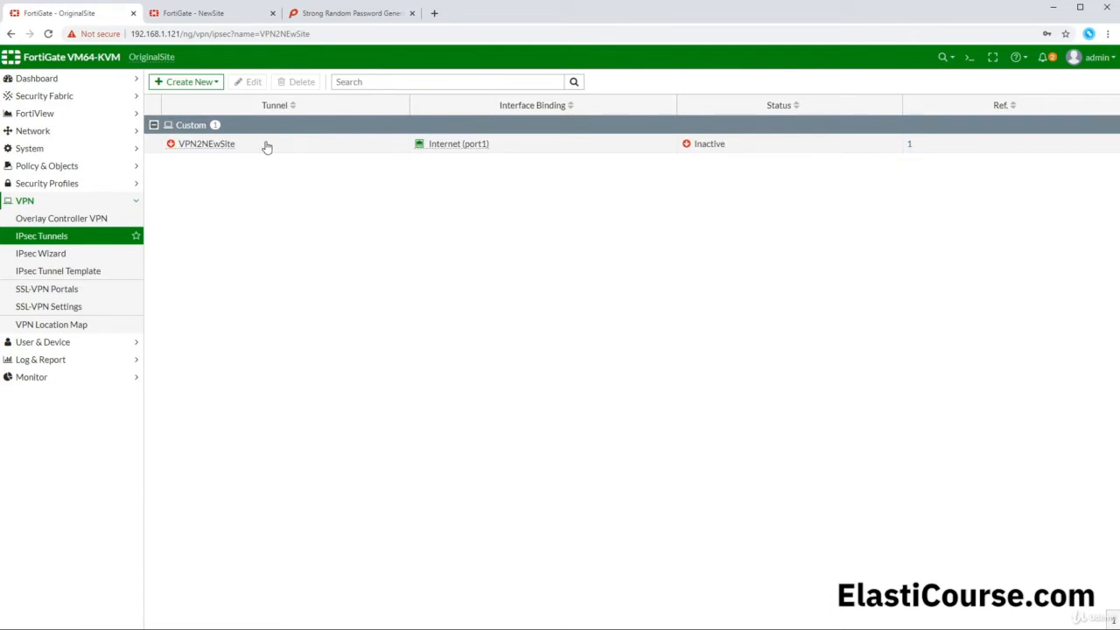
- Open the saved VPN2NEwSite tunnel from the IPsec tunnel list
double_click(267, 146)
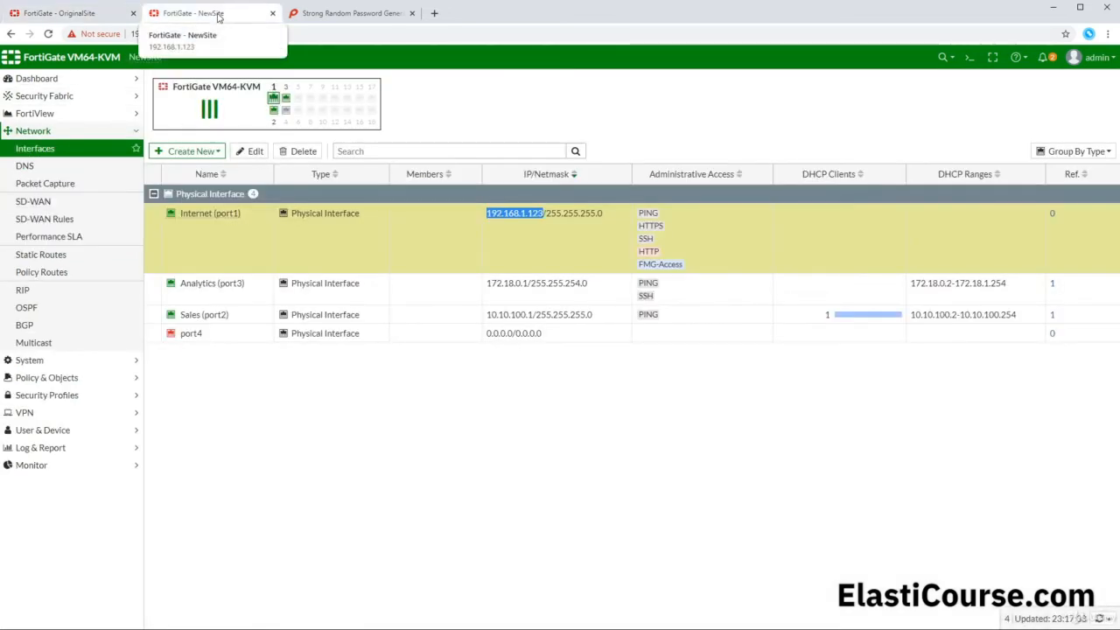
- Start a new custom IPsec tunnel named VPN2Original on the NewSite FortiGate
click(45, 412)
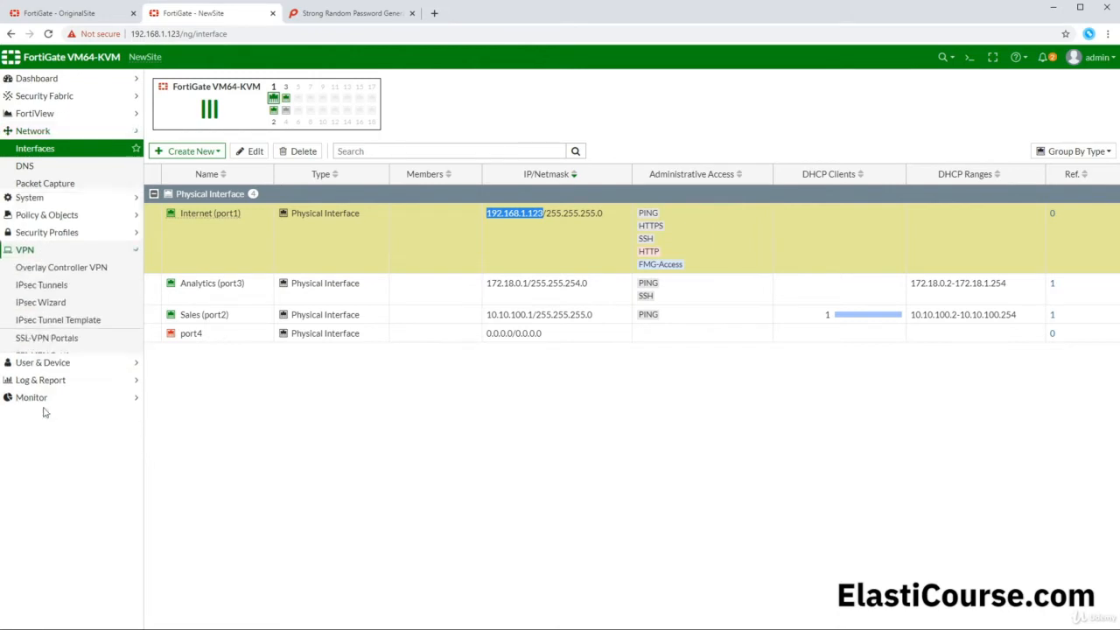
click(46, 236)
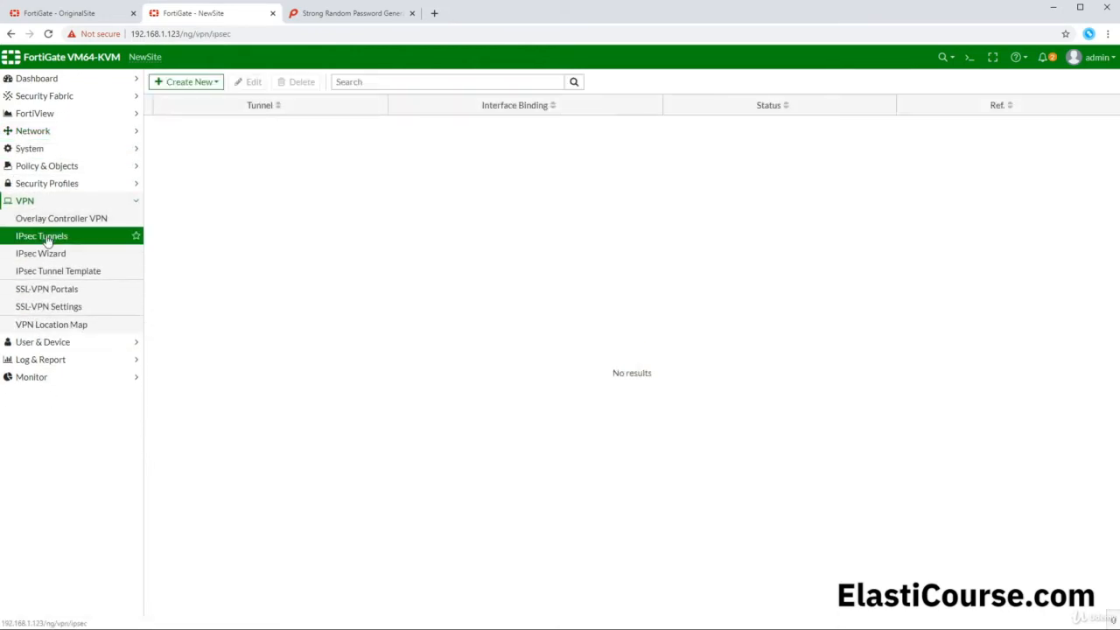
click(184, 91)
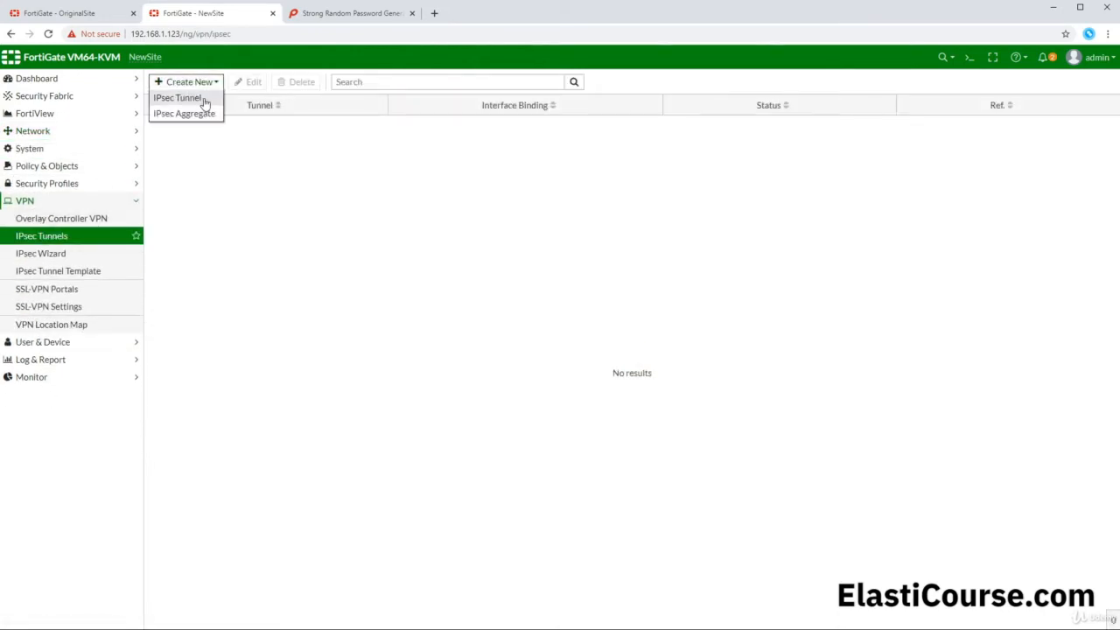
click(204, 98)
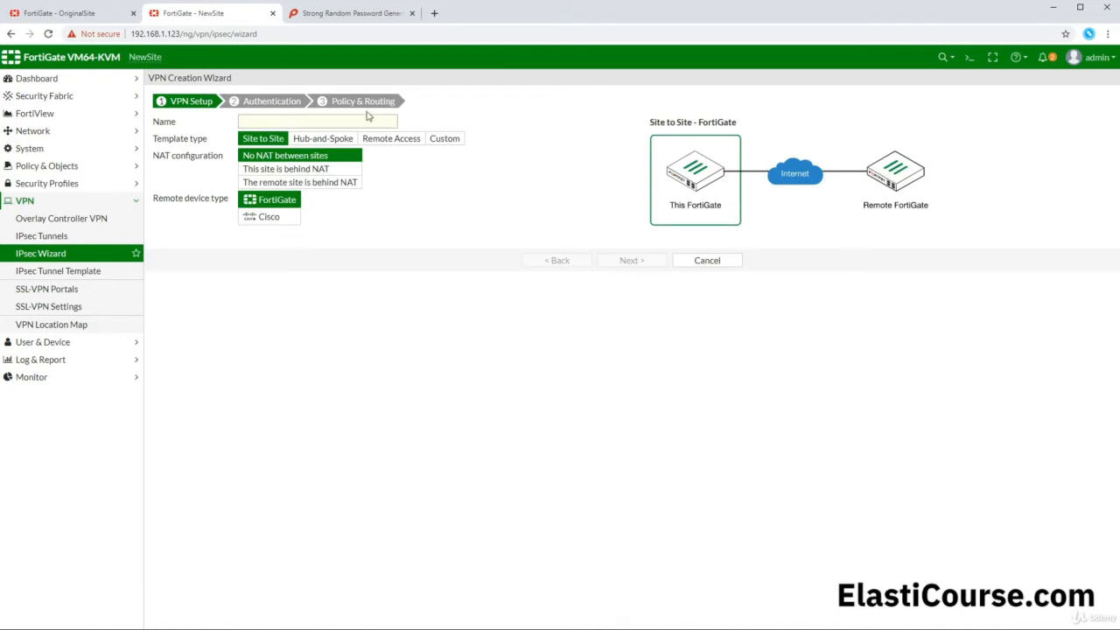
click(438, 139)
click(287, 122)
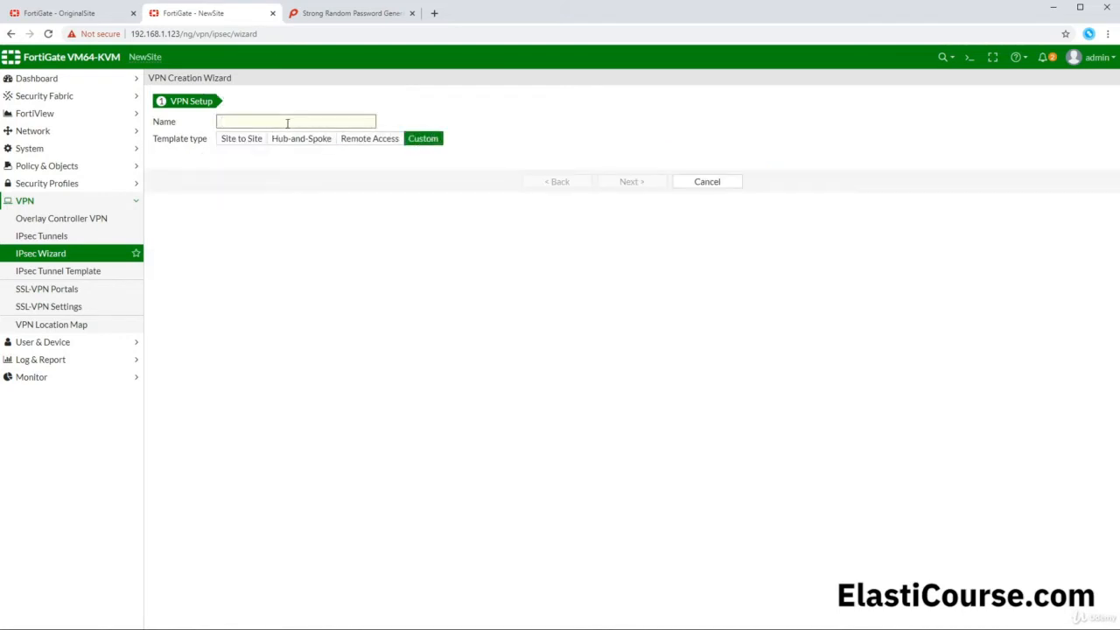
text(VPN2Original)
click(662, 185)
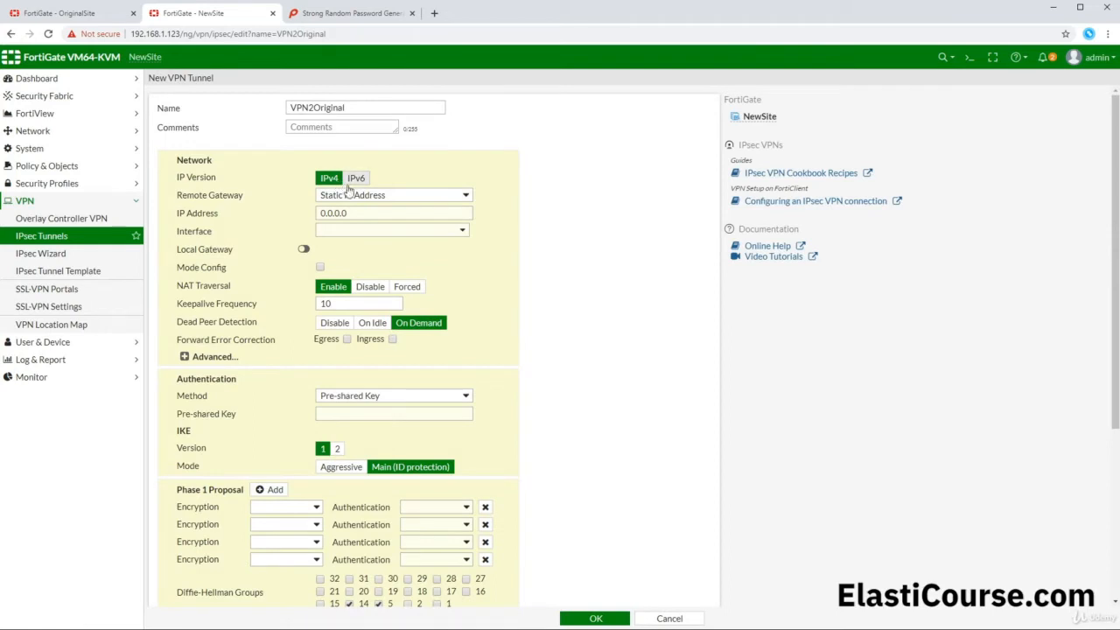
- Set the tunnel's remote gateway IP address to 192.168.1.121 and its outgoing interface to Internet (port1)
drag(353, 211, 284, 212)
text(192.168)
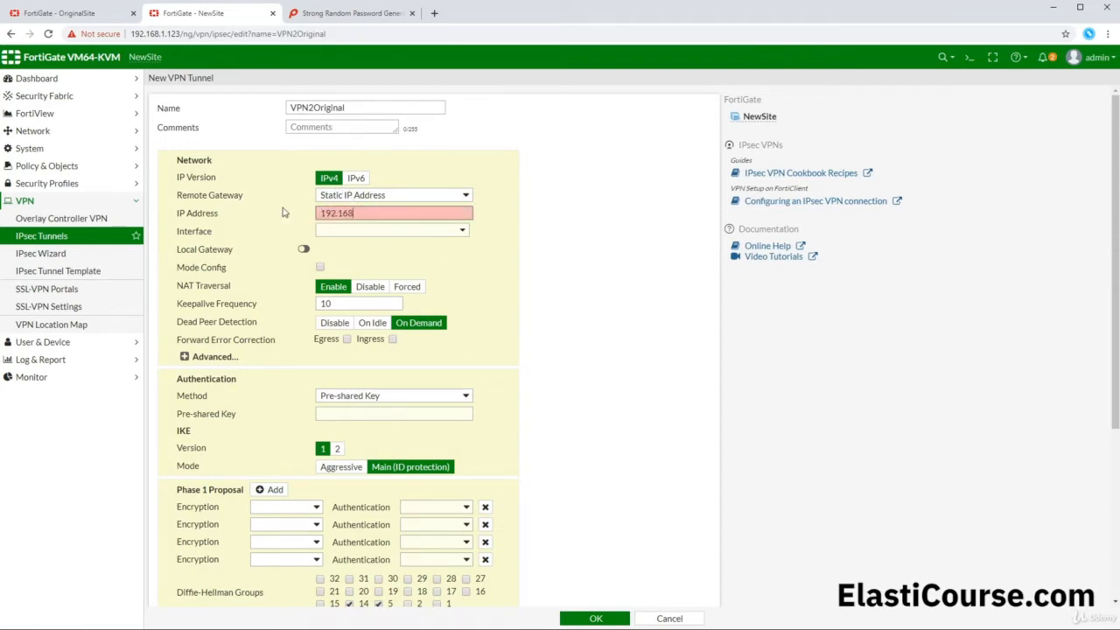
text(.1.121)
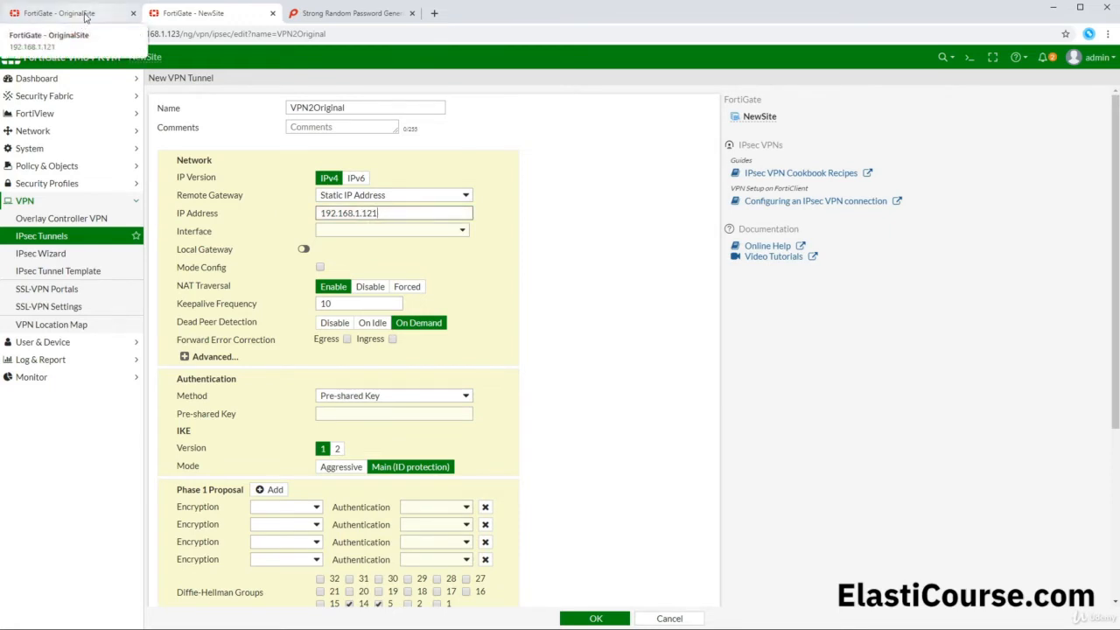
click(368, 232)
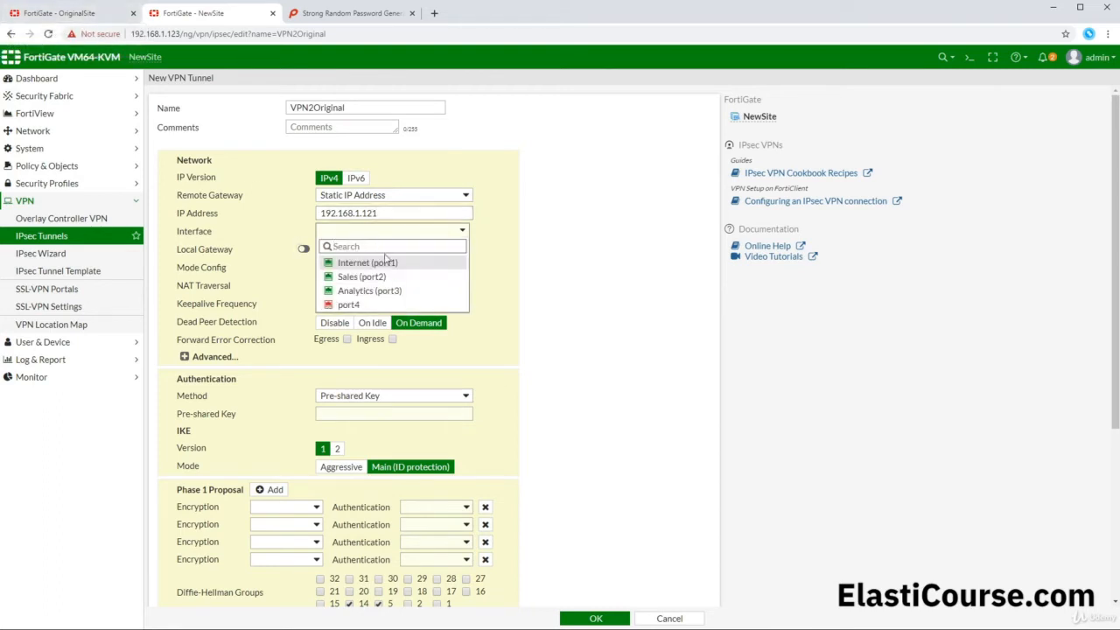
click(347, 264)
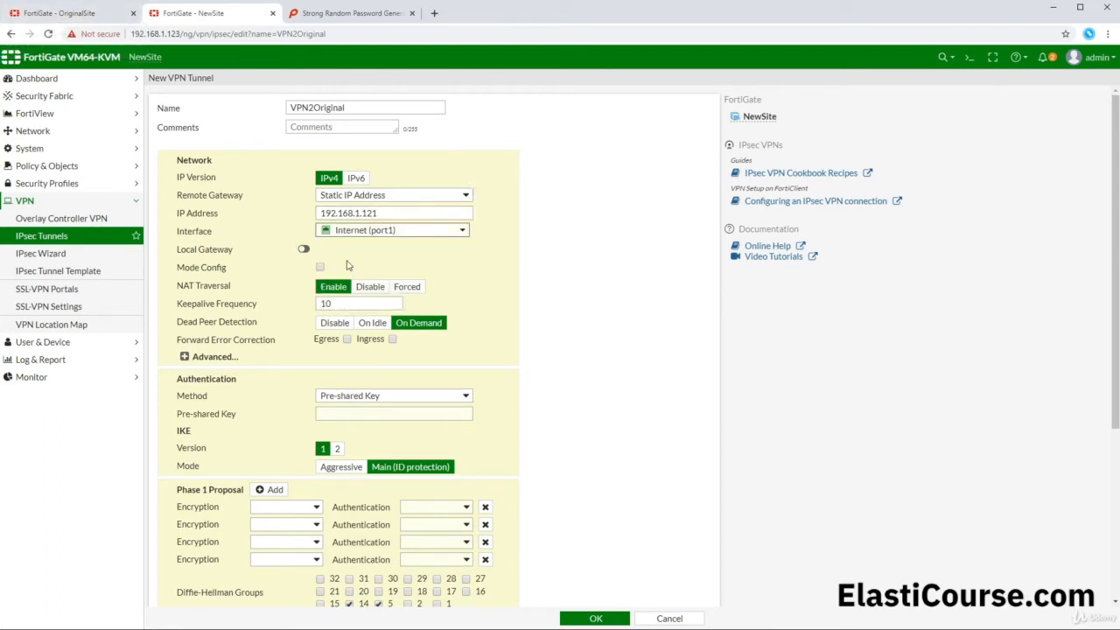
- Paste the pre-shared key into the tunnel's authentication settings and choose IKE version 2
scroll(347, 266, down, 2)
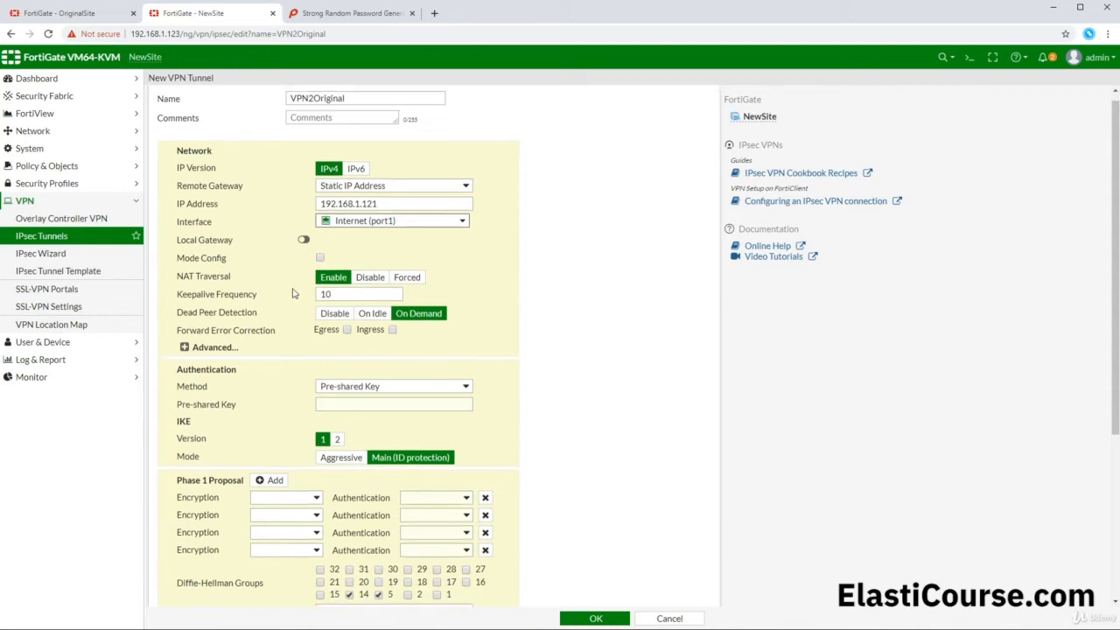
click(359, 235)
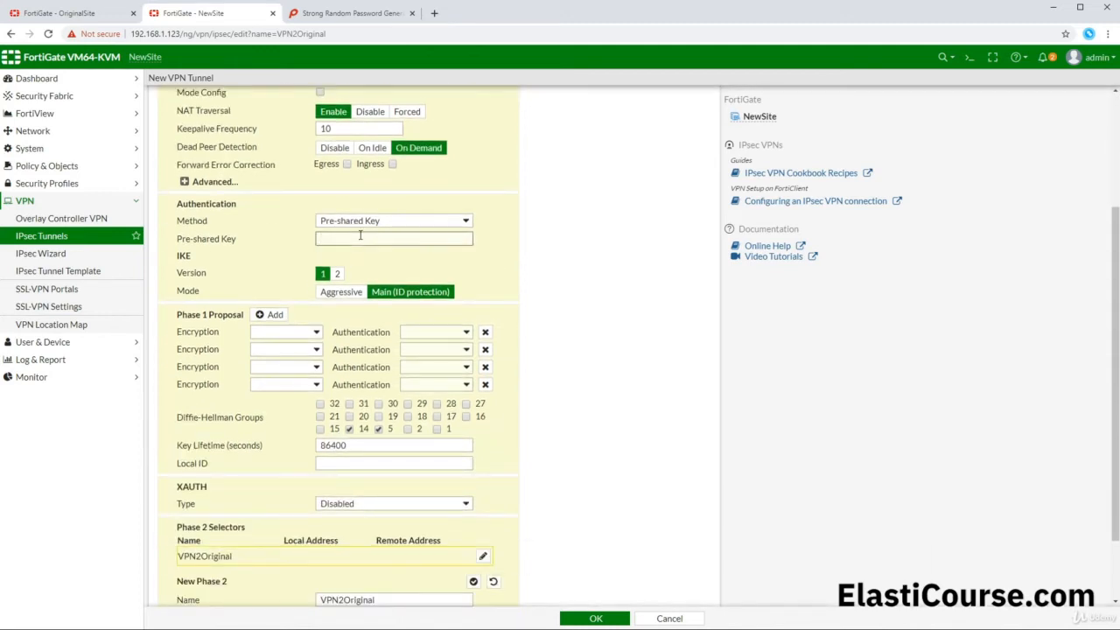
key(ctrl+v)
click(338, 275)
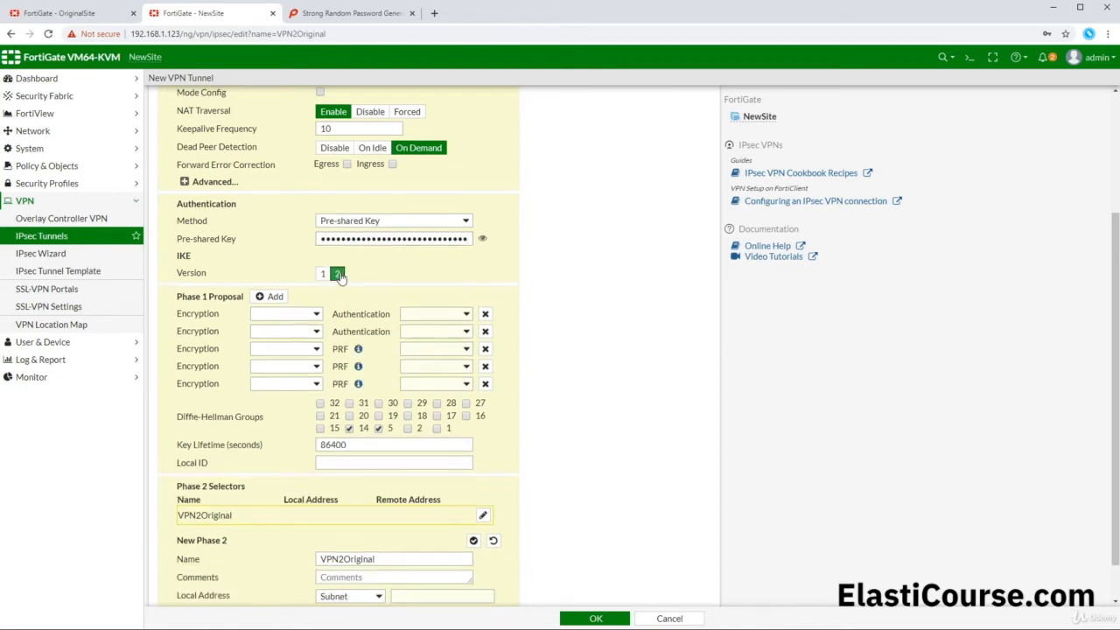
- Keep a single Phase 1 proposal with DES encryption and SHA256 authentication, and restrict its Diffie-Hellman group to 14
click(293, 320)
click(294, 337)
click(484, 332)
click(484, 331)
click(486, 333)
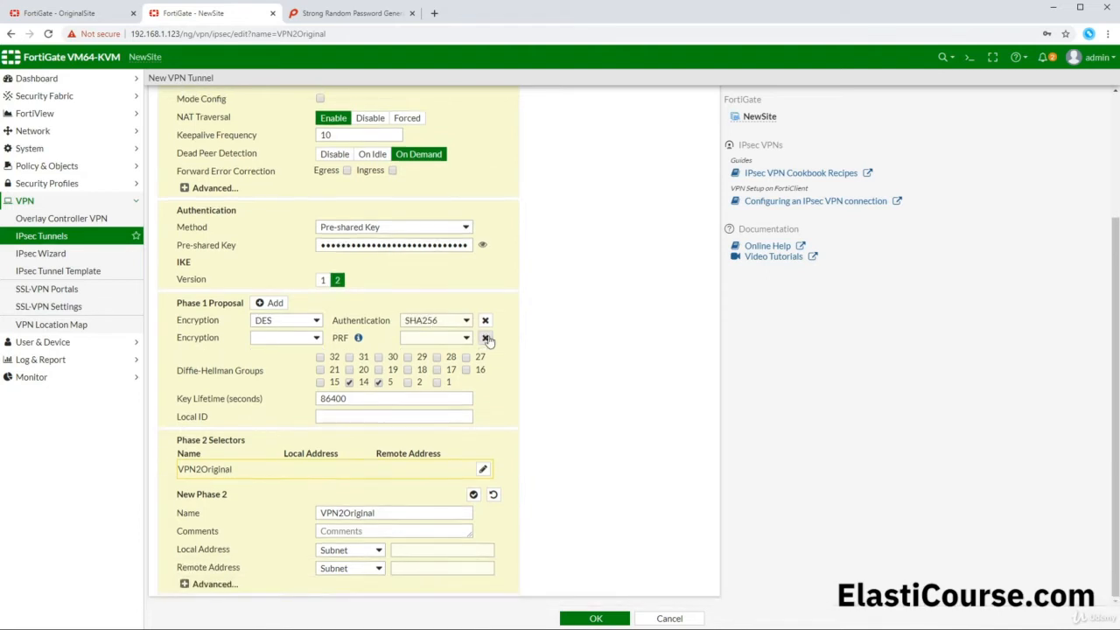
click(485, 338)
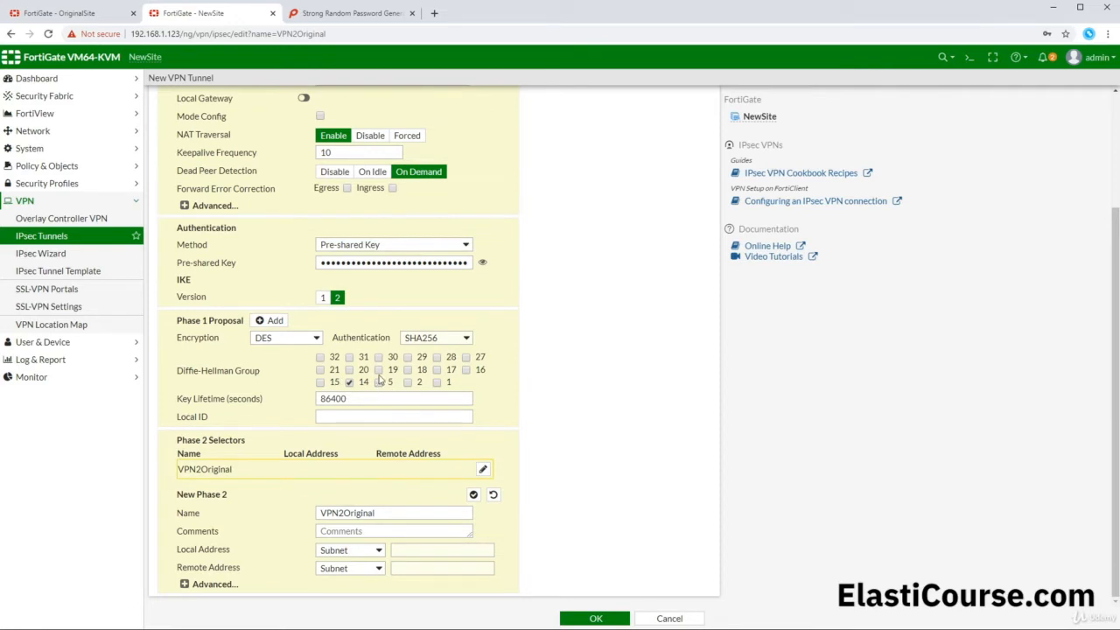
- Mirror the OriginalSite tunnel's Phase 2 subnets, setting local address 172.18.0.0/23 and remote address 10.10.200.0/23
click(418, 550)
click(79, 13)
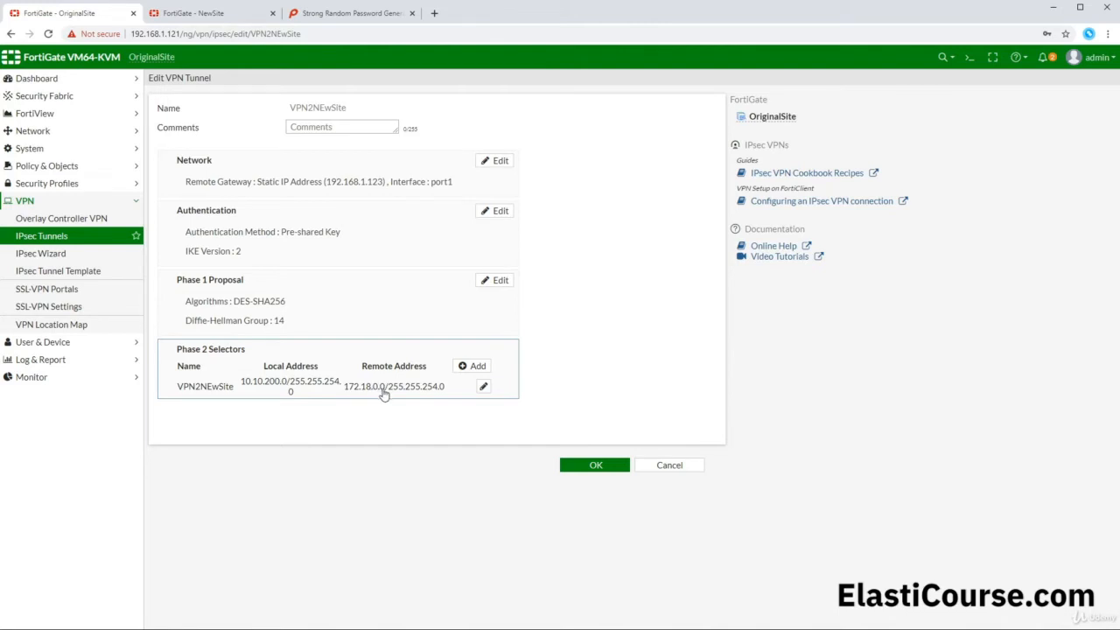
click(203, 17)
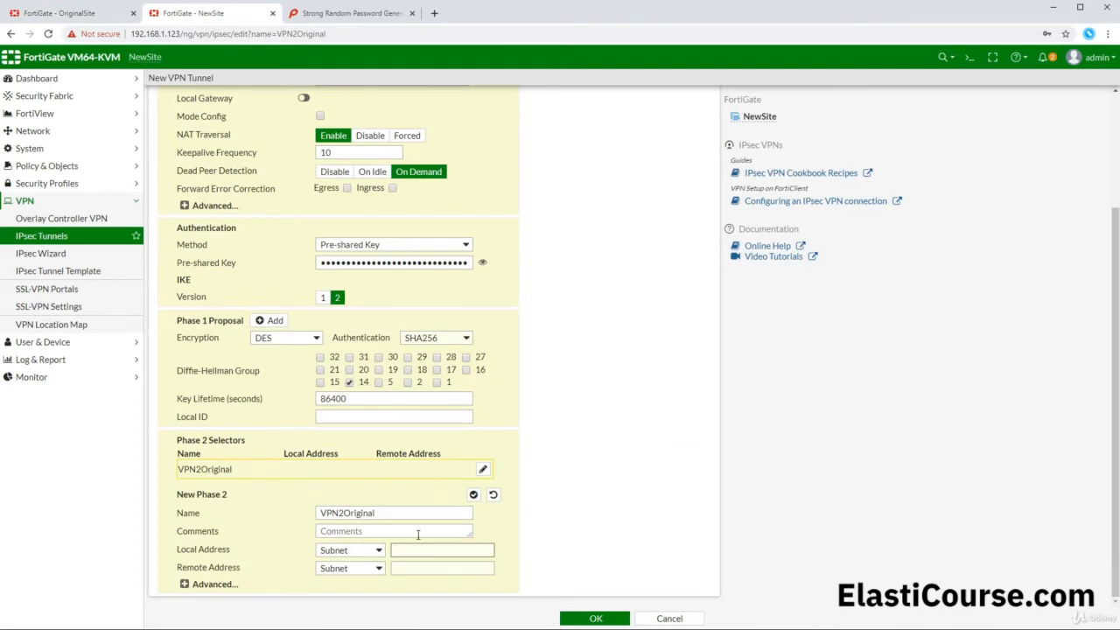
text(172.18.0)
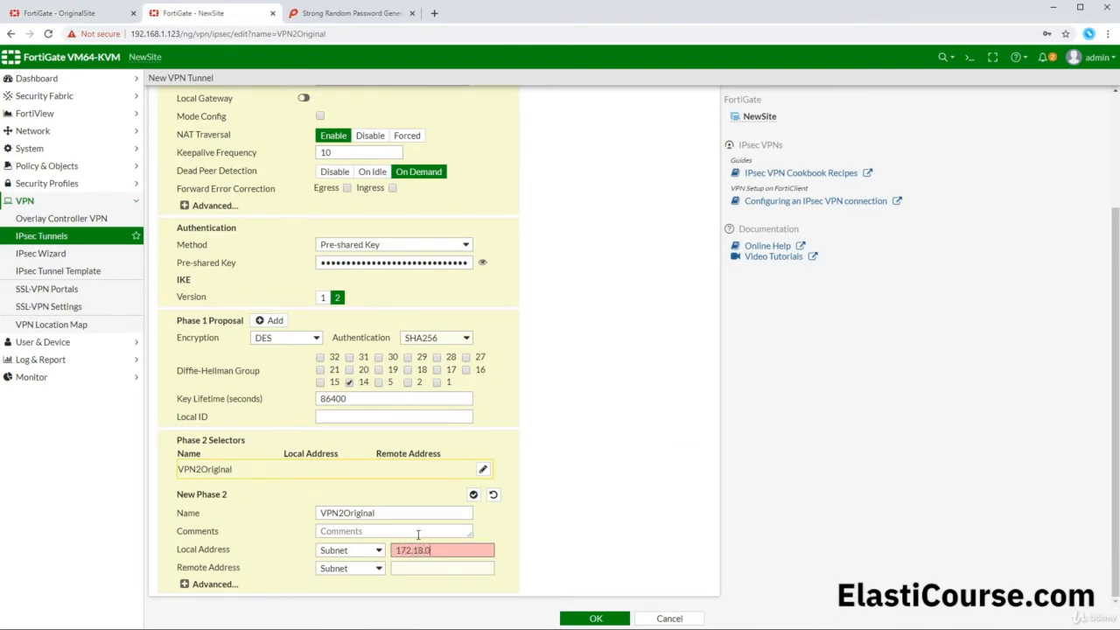
text(.0/23)
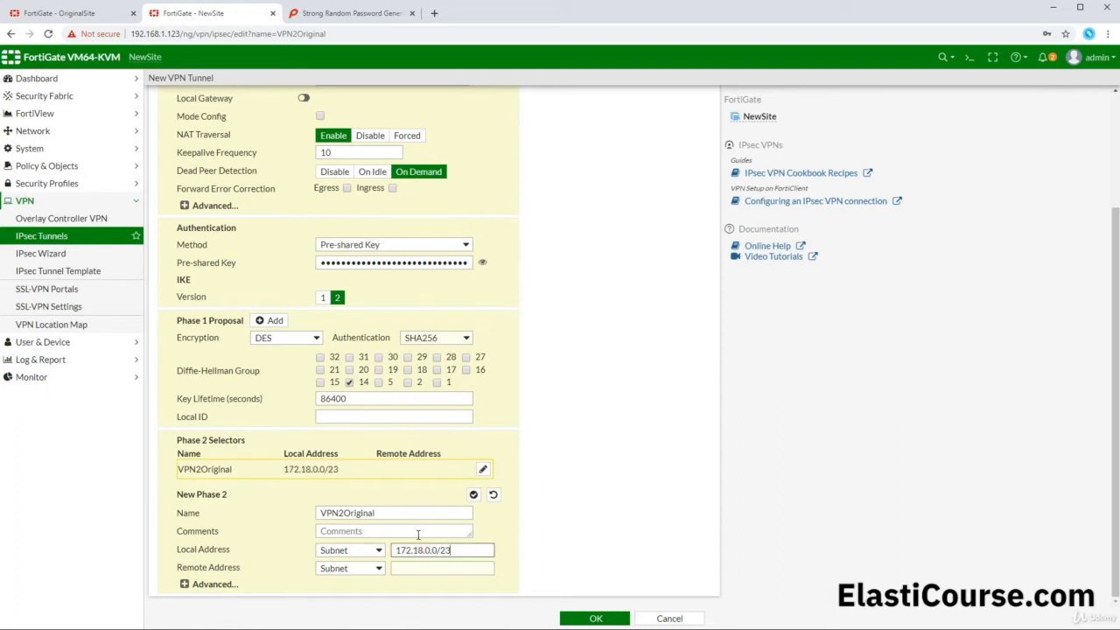
click(428, 569)
text(10.10)
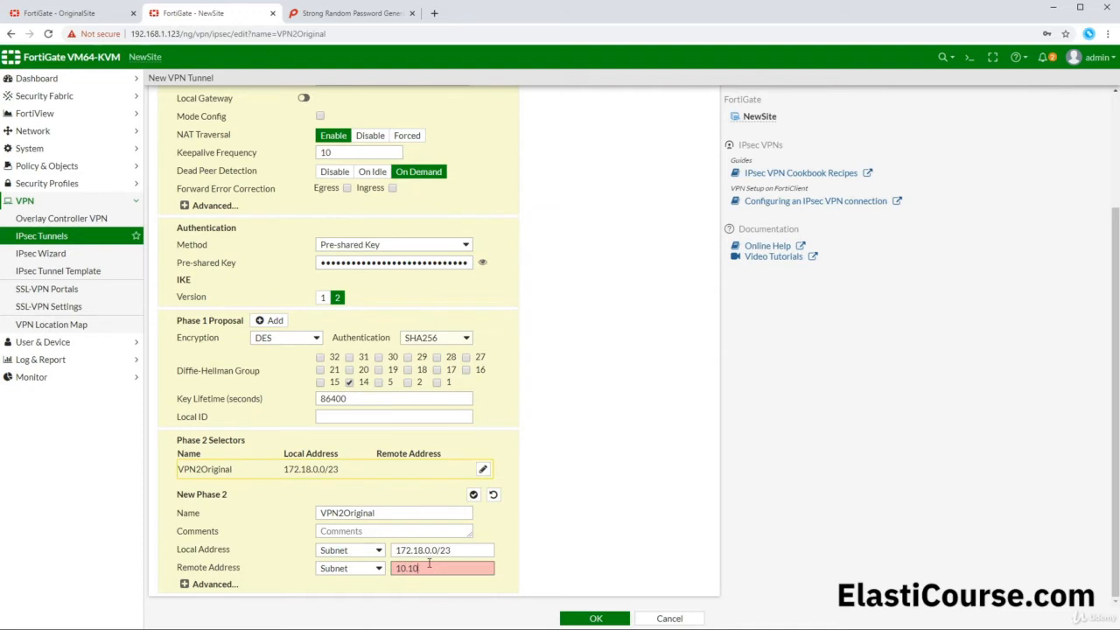
text(.200.0/23)
- Expand VPN2Original's advanced Phase 2 settings and set the first proposal to DES encryption with SHA256 authentication
click(210, 583)
scroll(244, 498, down, 4)
click(284, 274)
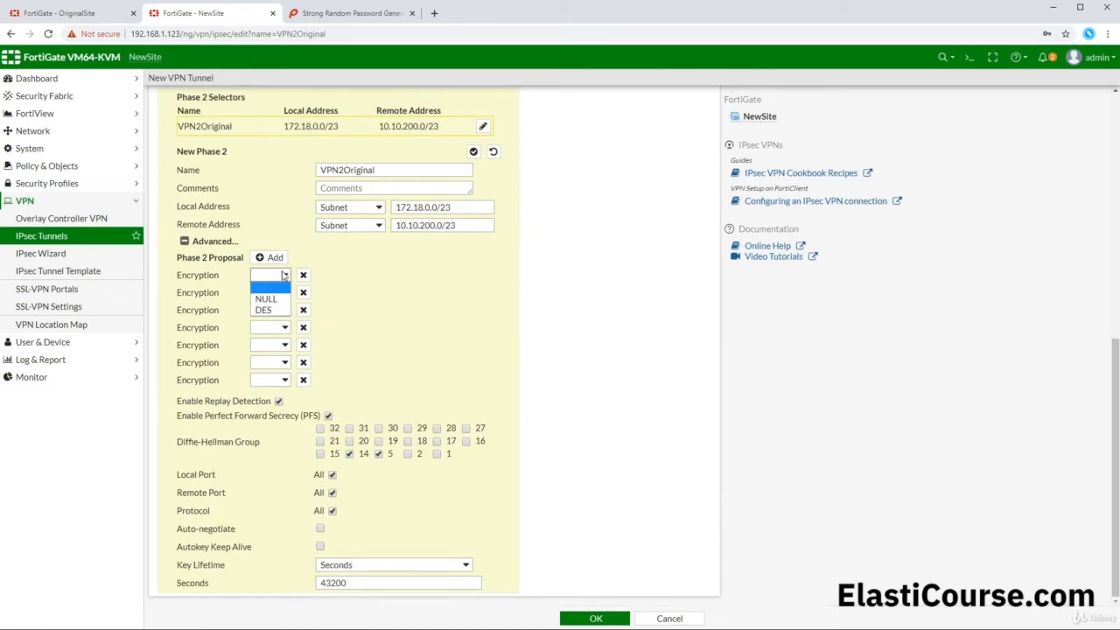
click(262, 308)
click(425, 275)
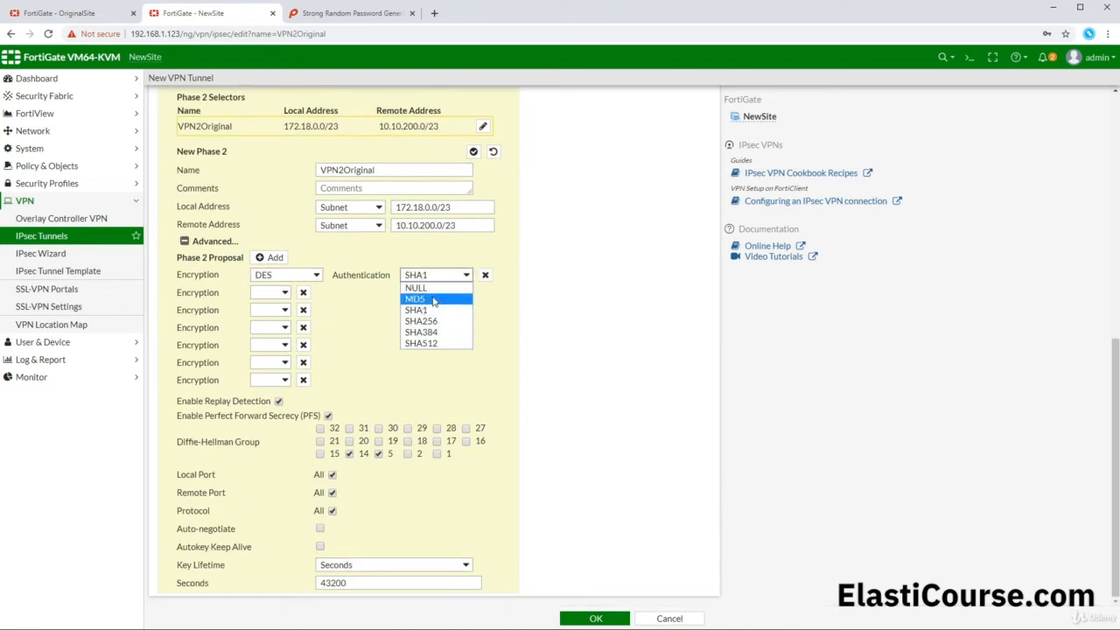
click(434, 321)
- Remove all blank Phase 2 encryption proposals from VPN2Original, leaving only the DES-SHA256 one
click(303, 292)
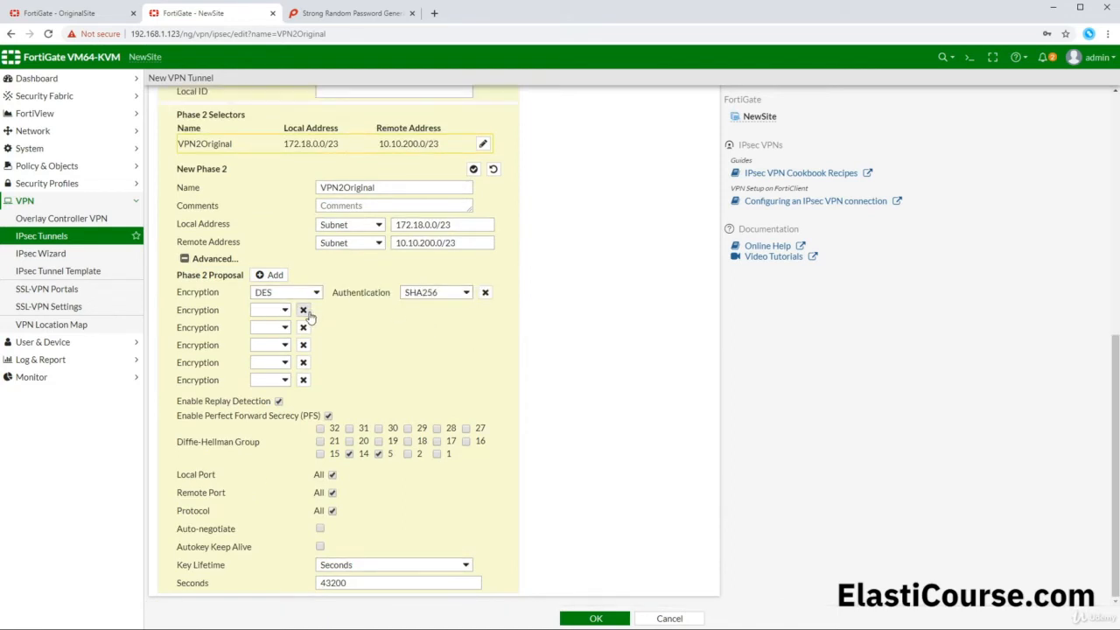
click(302, 310)
click(302, 327)
click(302, 344)
click(303, 362)
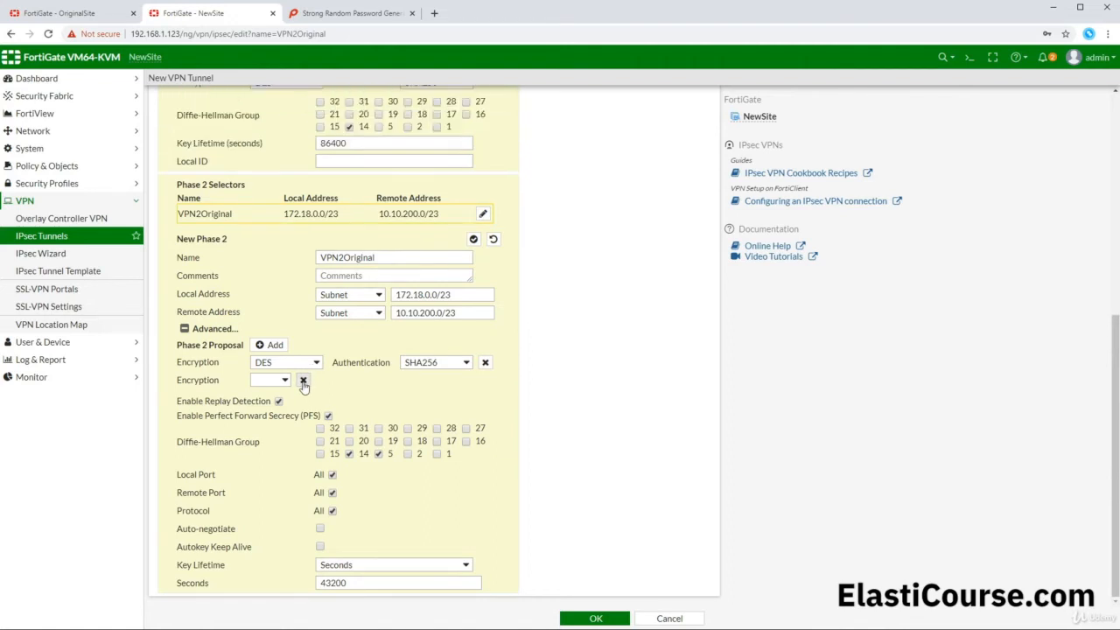
click(302, 380)
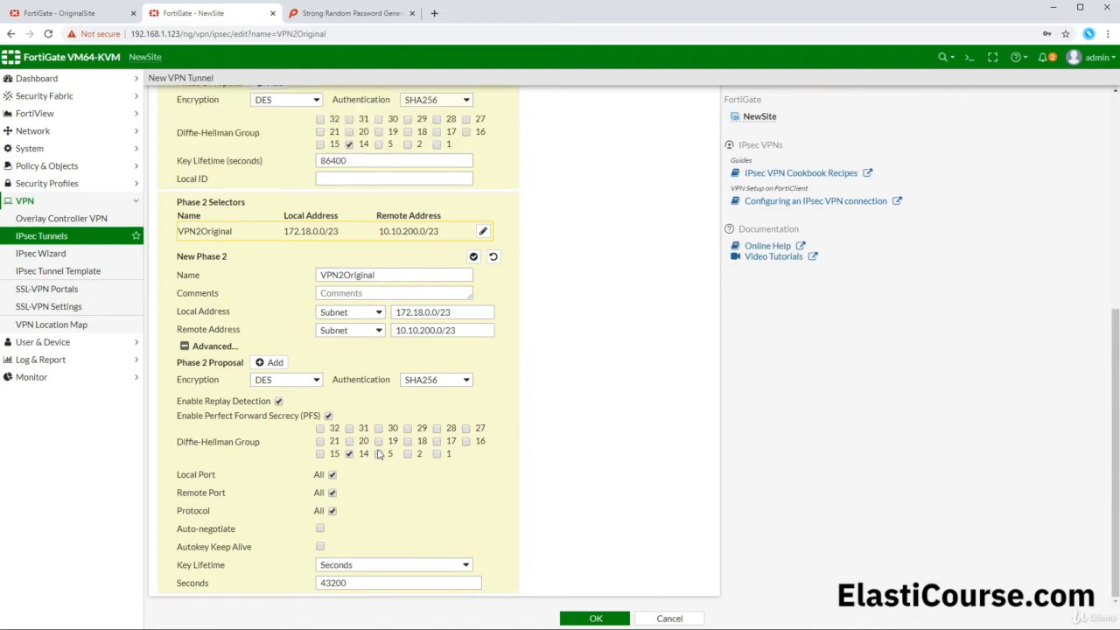
- Restrict VPN2Original's Phase 2 Diffie-Hellman group to 14 and save the new tunnel
click(378, 454)
click(569, 615)
click(596, 526)
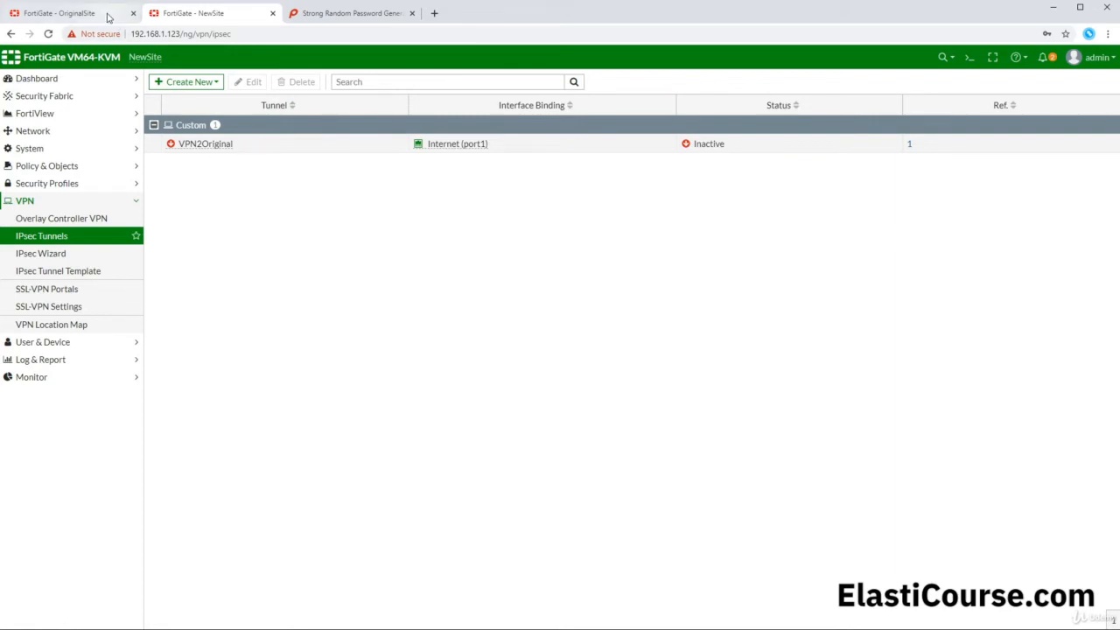
mouse_move(230, 154)
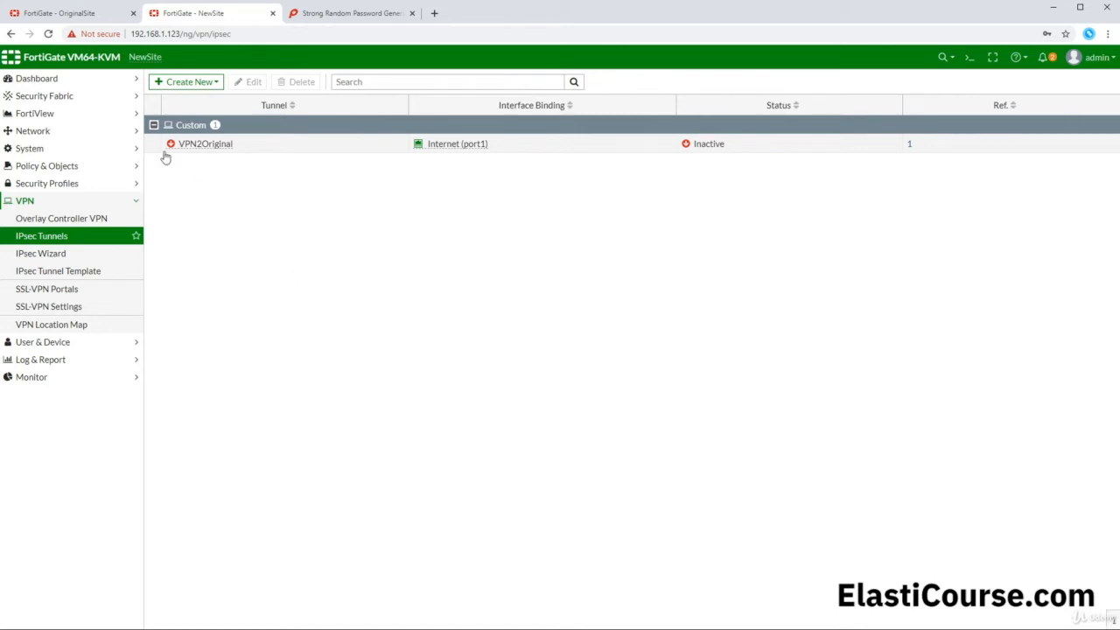
- Create a static route on NewSite to destination 10.10.200.0/23 through the VPN2Original interface
click(74, 133)
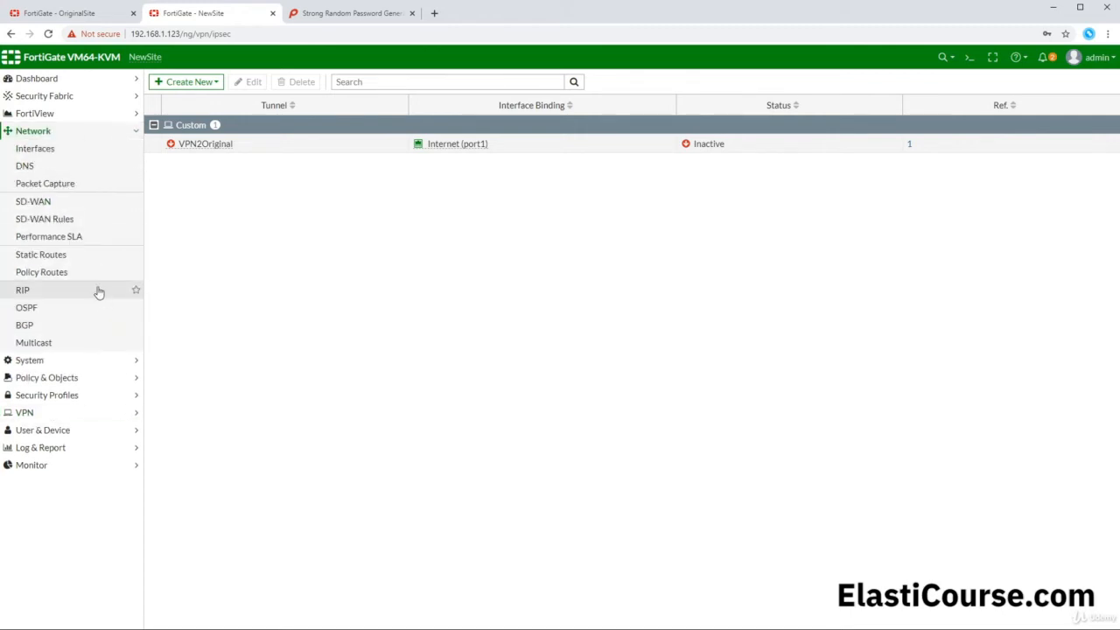
click(71, 255)
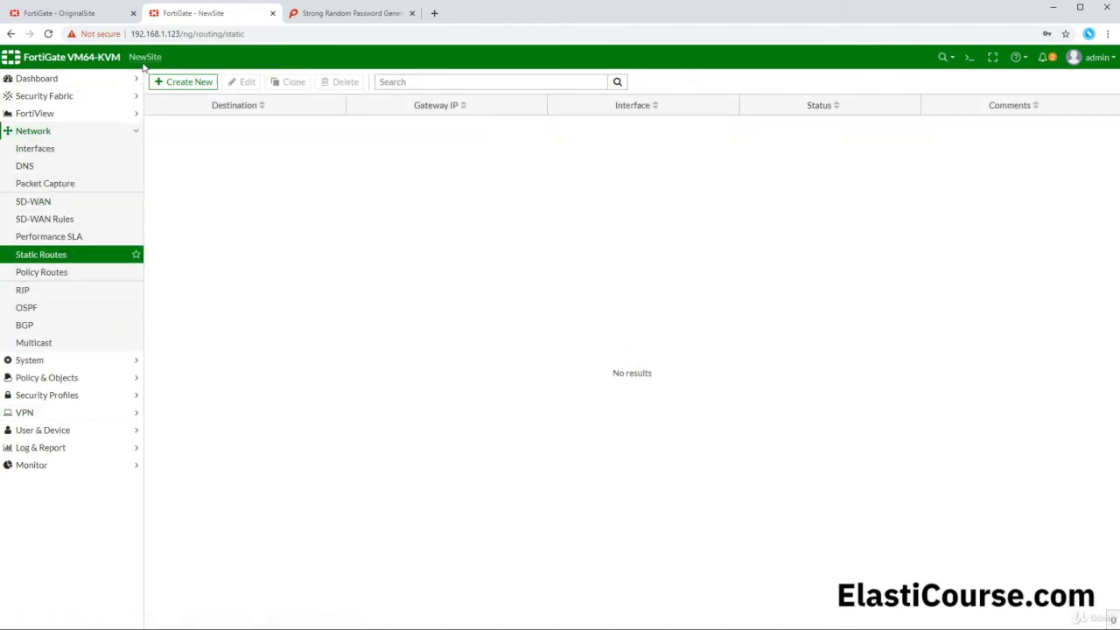
click(175, 85)
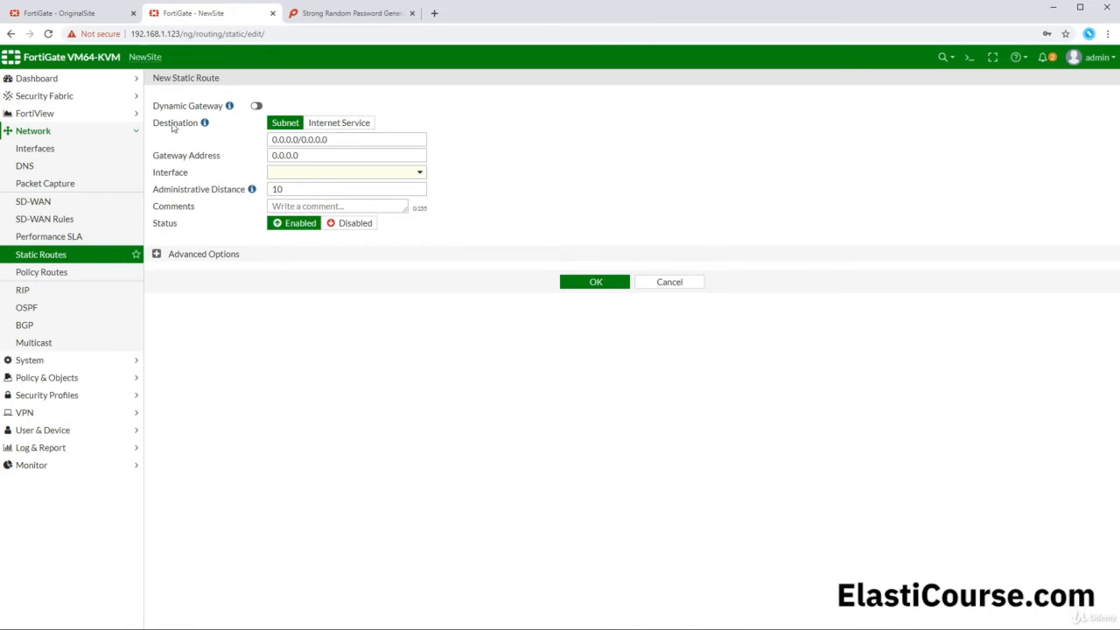
drag(329, 140, 244, 144)
text(10.10.200.)
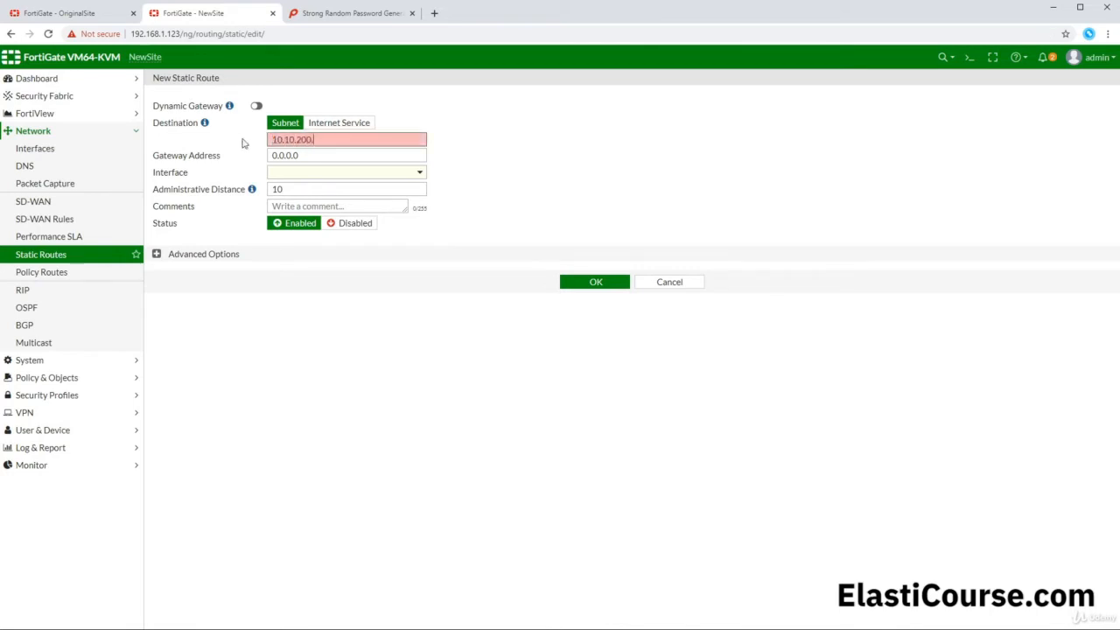
text(0/23)
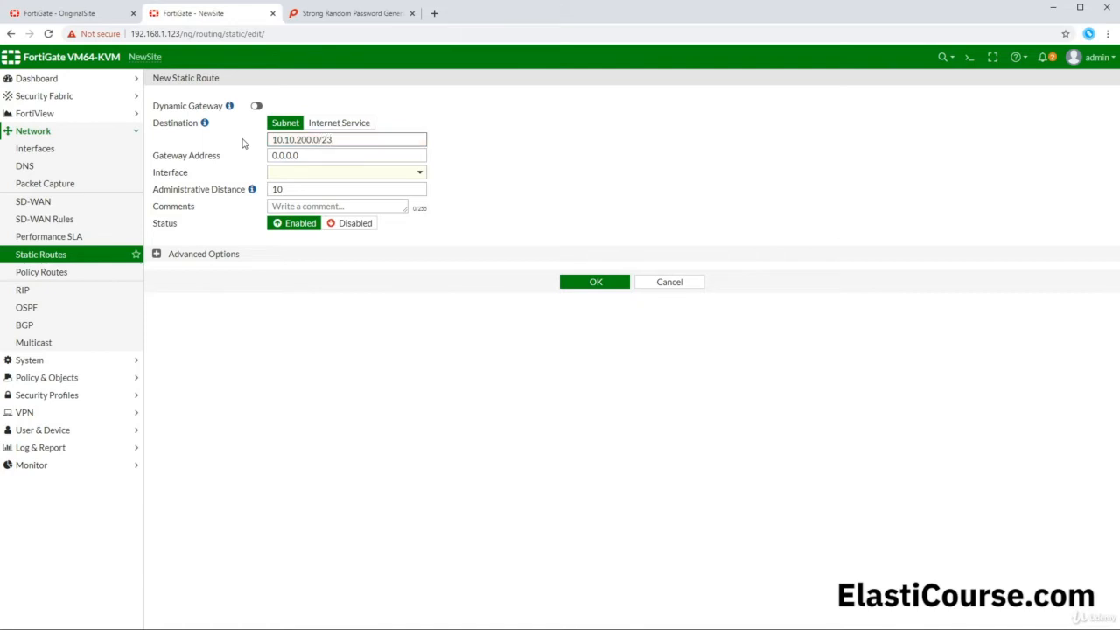
click(312, 174)
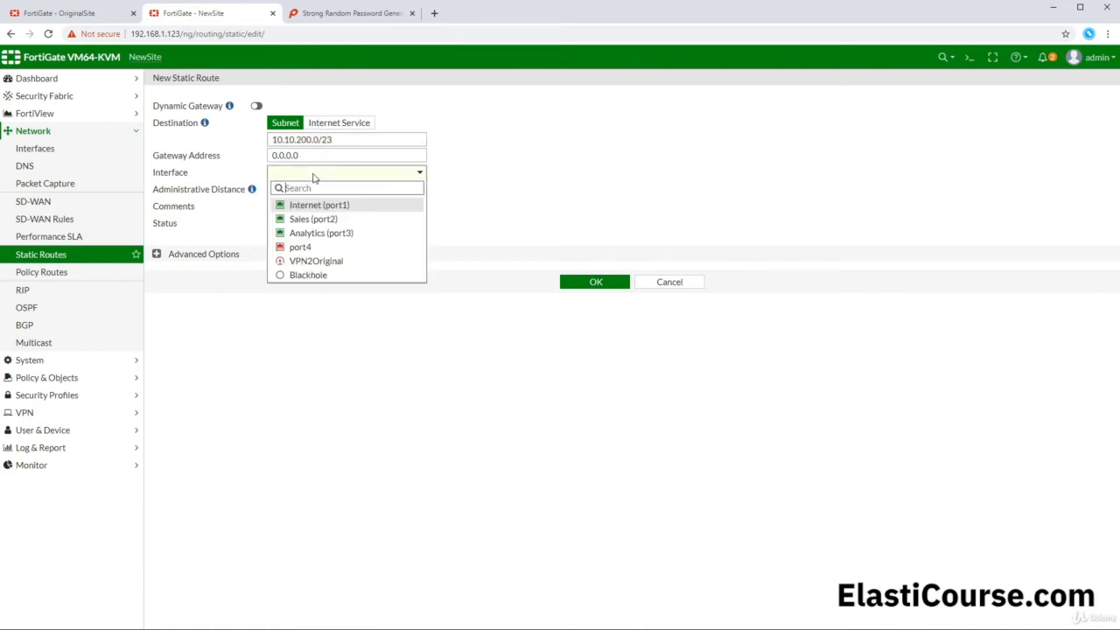
click(308, 262)
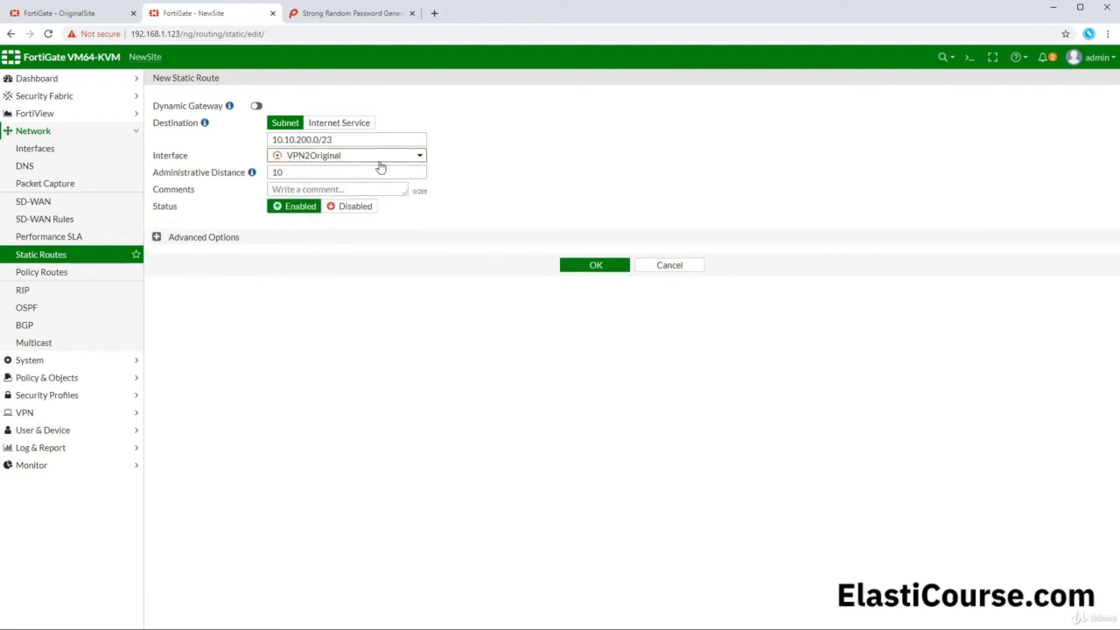
click(595, 267)
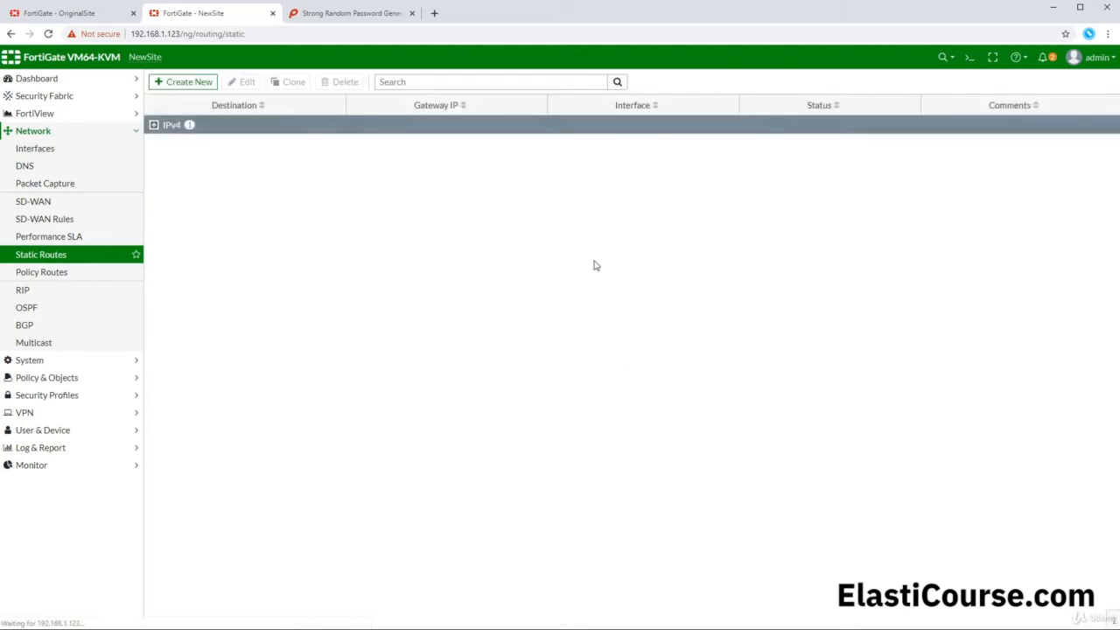
- Create a static route on OriginalSite to destination 172.18.0.0/23 through the VPN2NEwSite interface
click(154, 125)
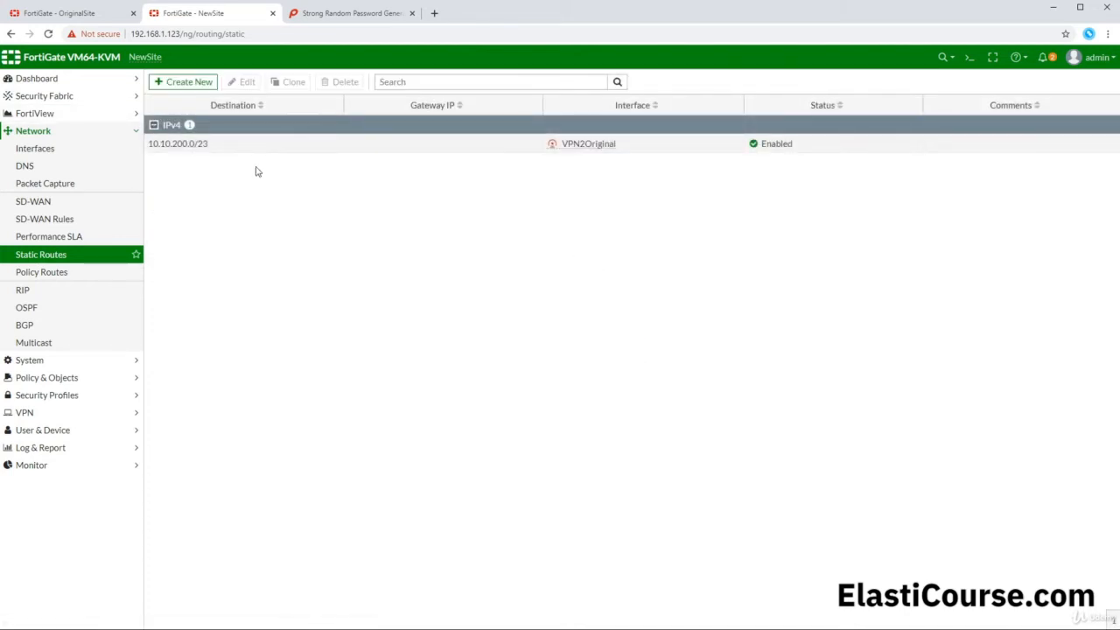
click(55, 14)
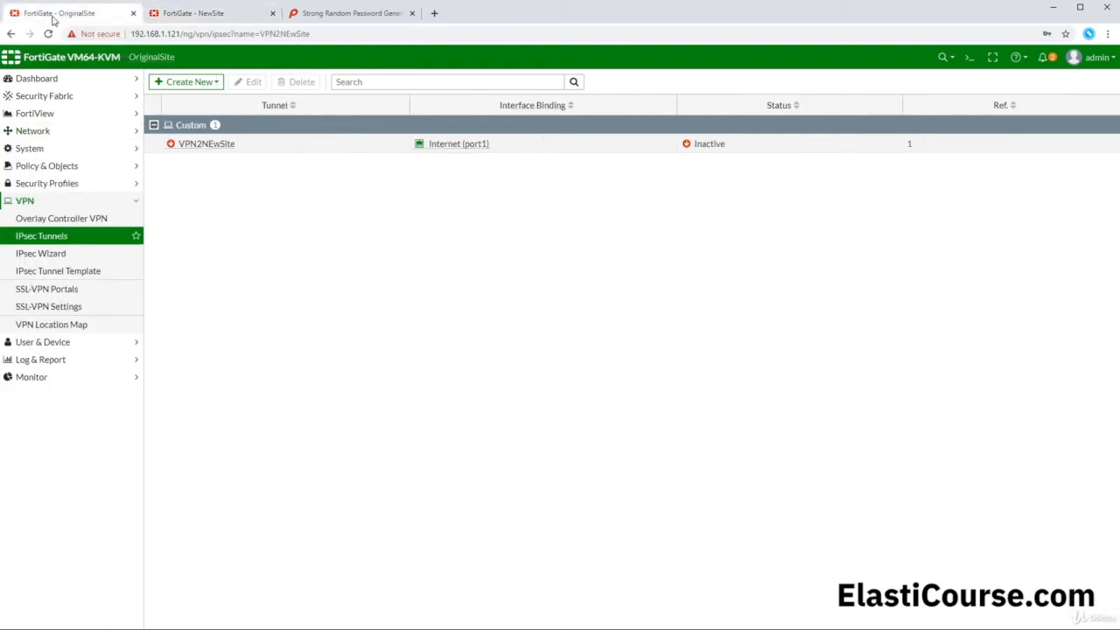
click(55, 132)
click(54, 253)
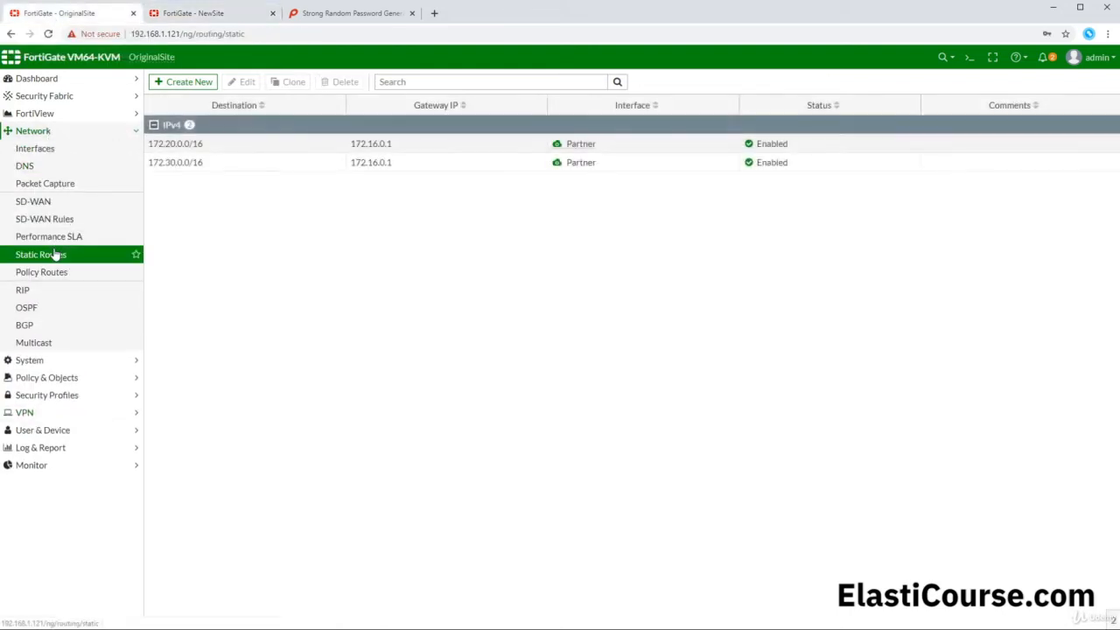
click(186, 83)
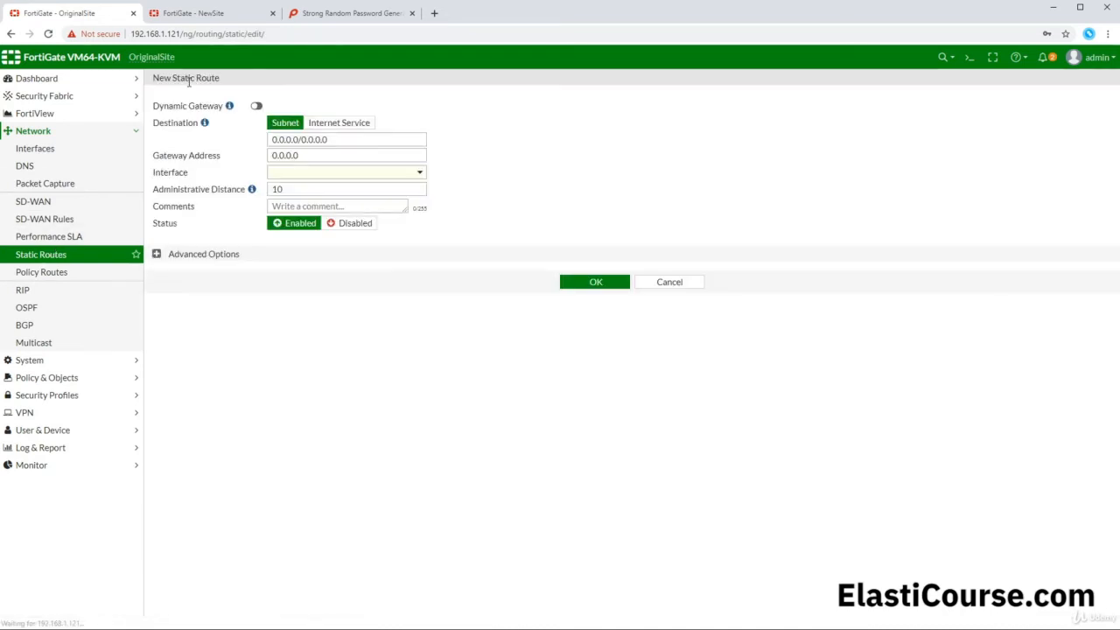
text(172.18)
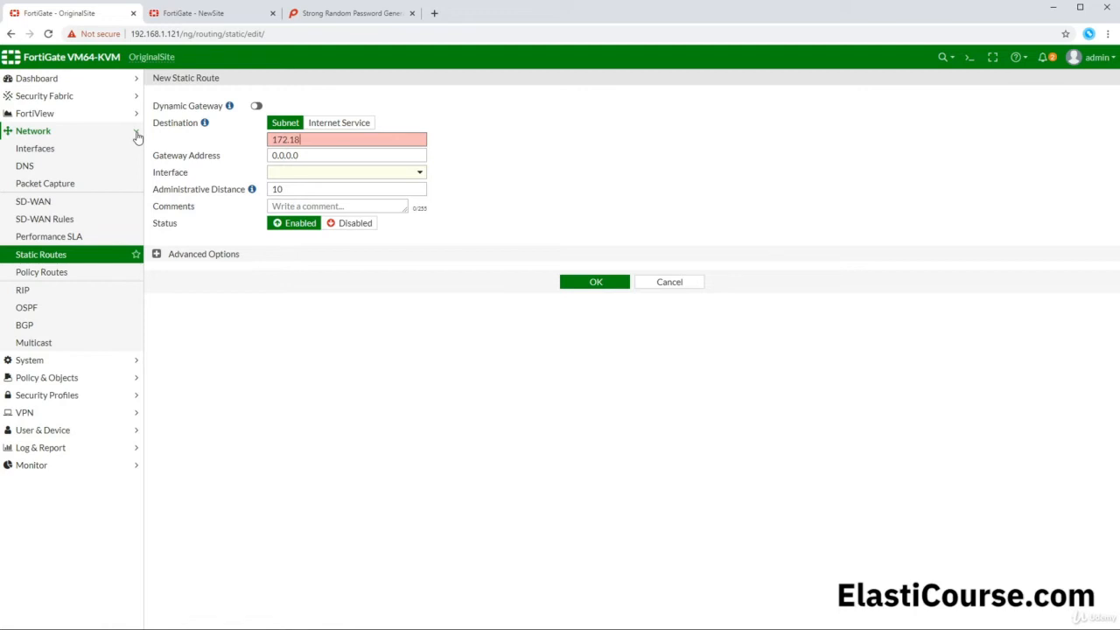
text(.0.0/23)
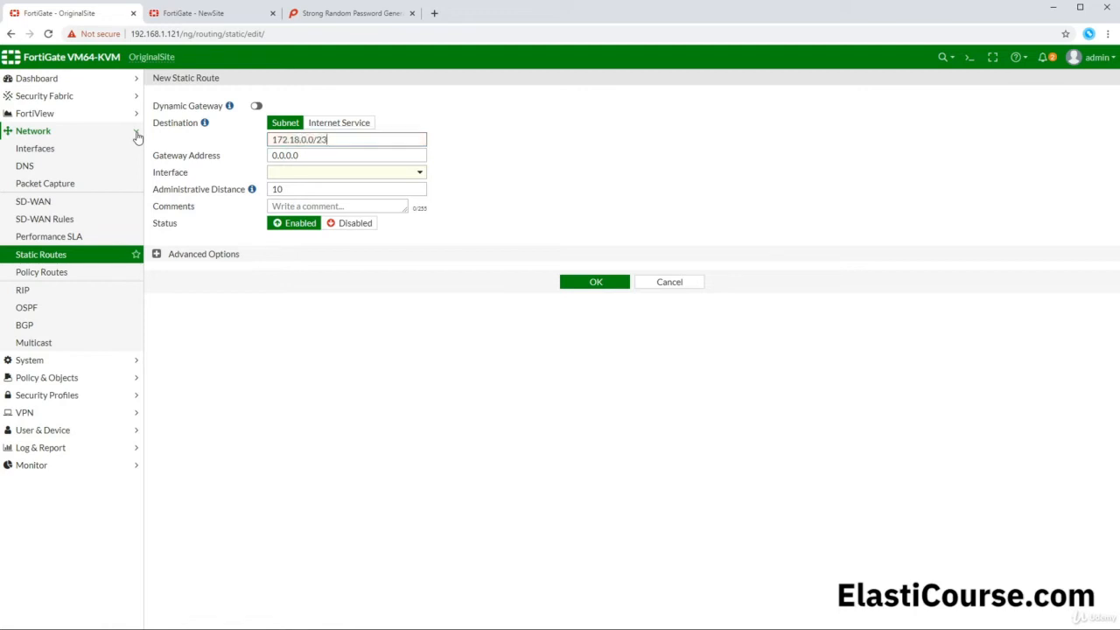
click(334, 172)
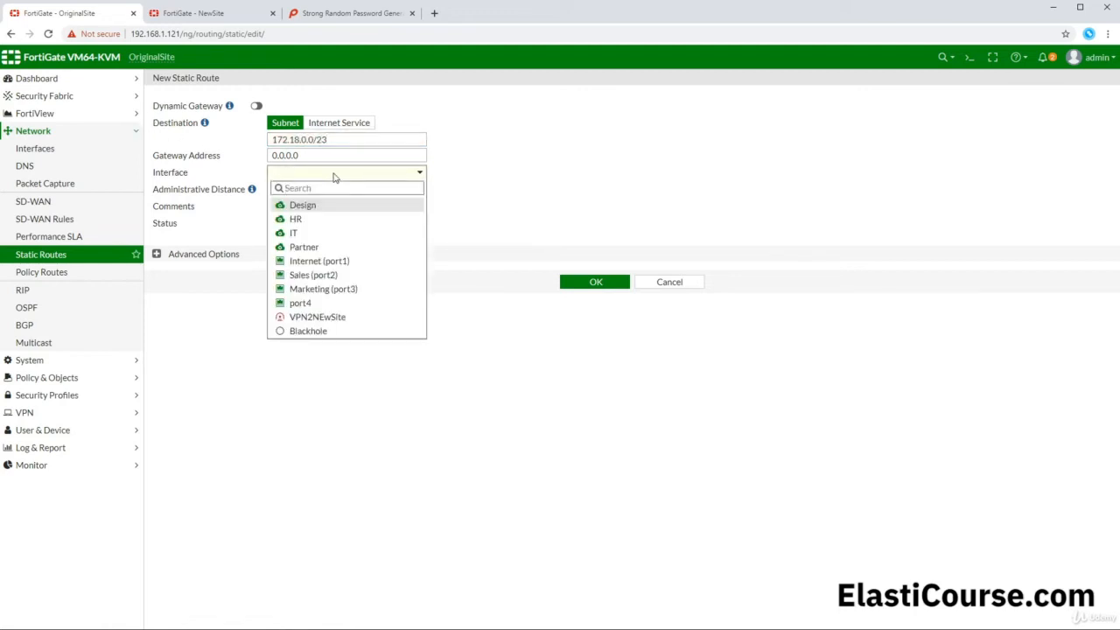
click(346, 319)
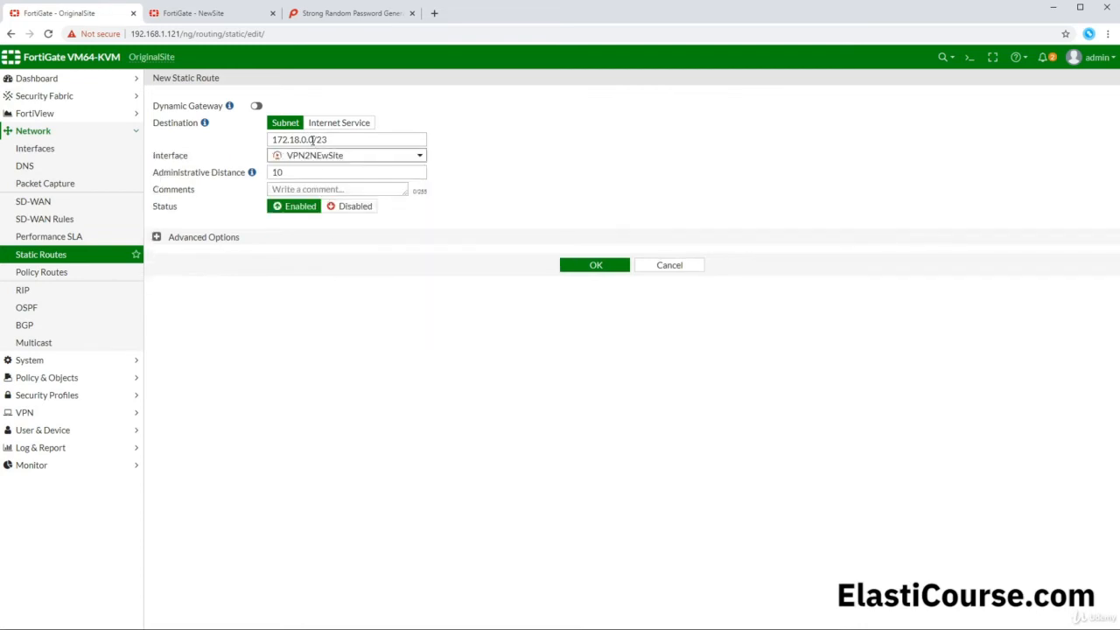
click(591, 264)
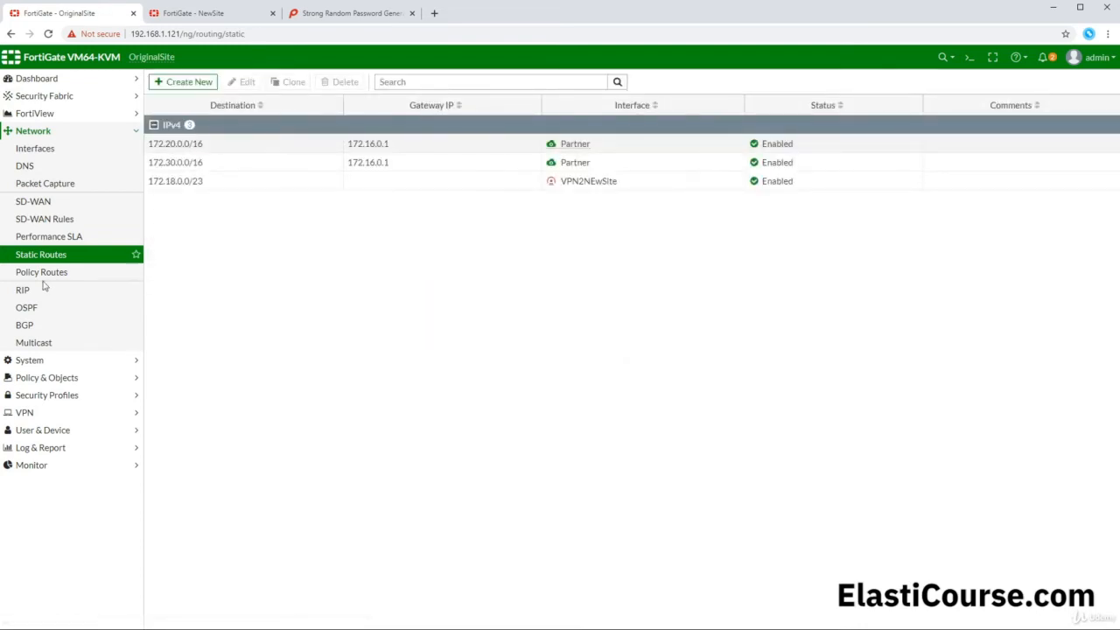
- Start a new IPv4 policy on OriginalSite from Marketing (port3) to VPN2NEwSite, with the Marketing address as source
click(86, 378)
click(44, 189)
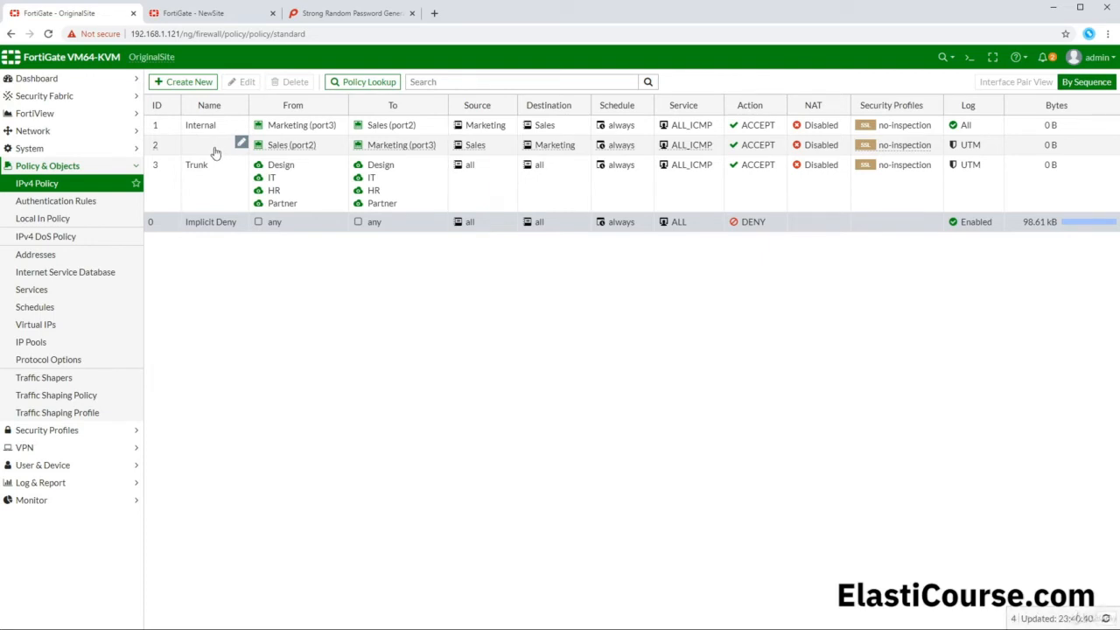
click(183, 82)
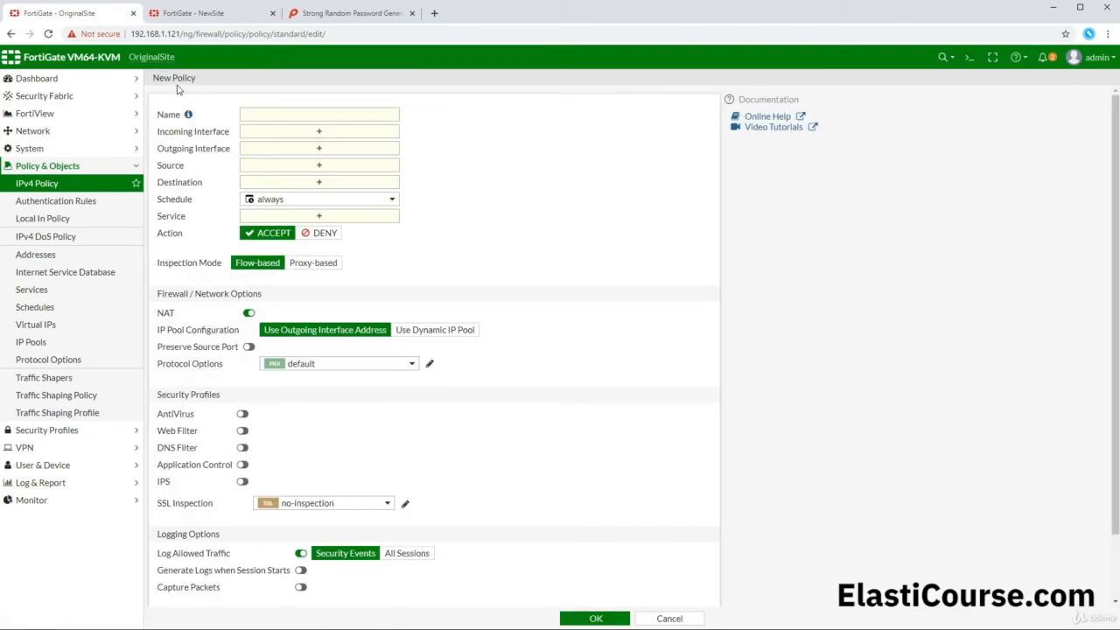
click(319, 133)
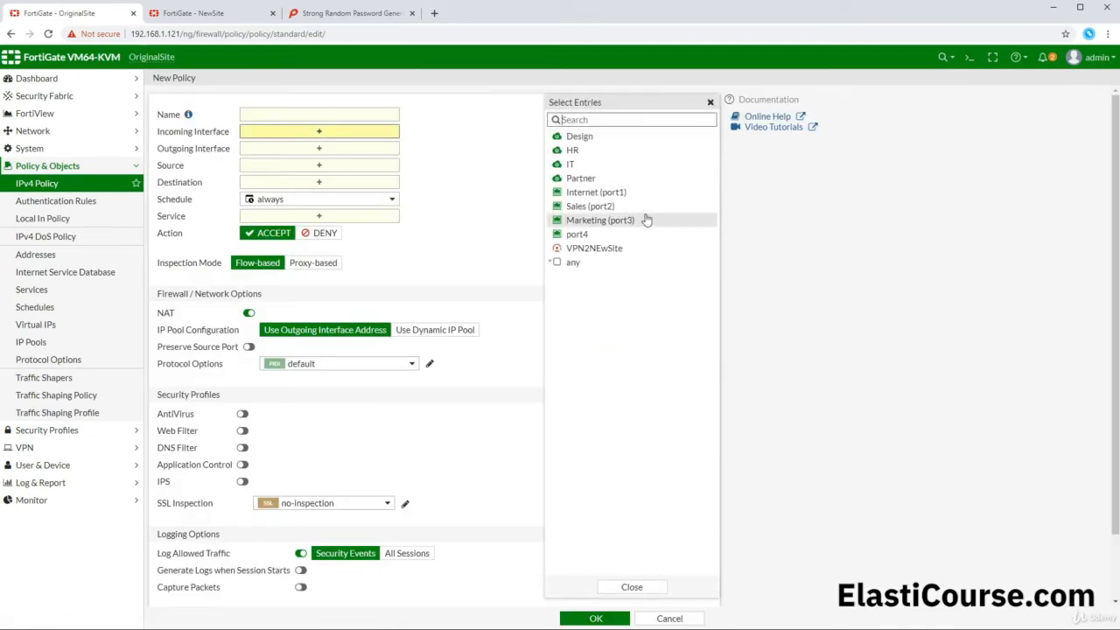
mouse_move(613, 223)
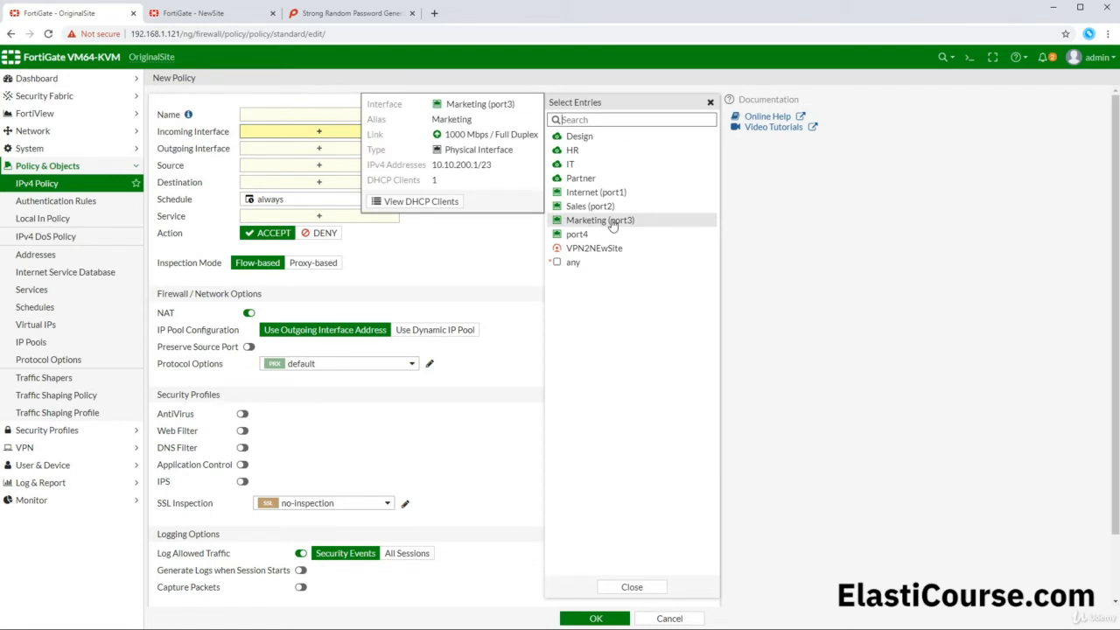
click(613, 223)
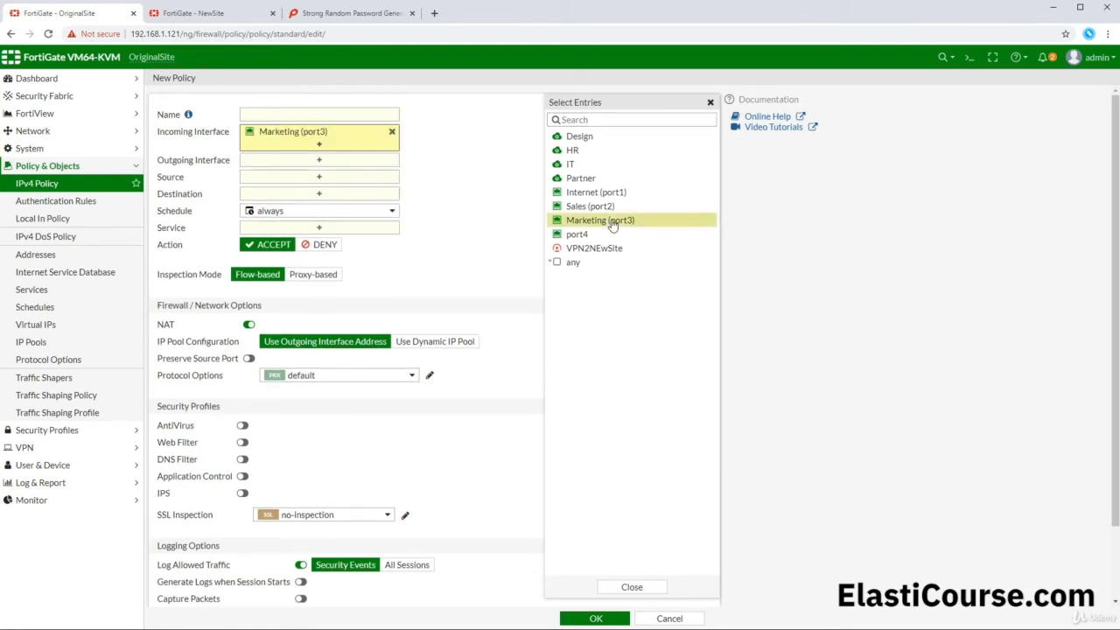
click(313, 165)
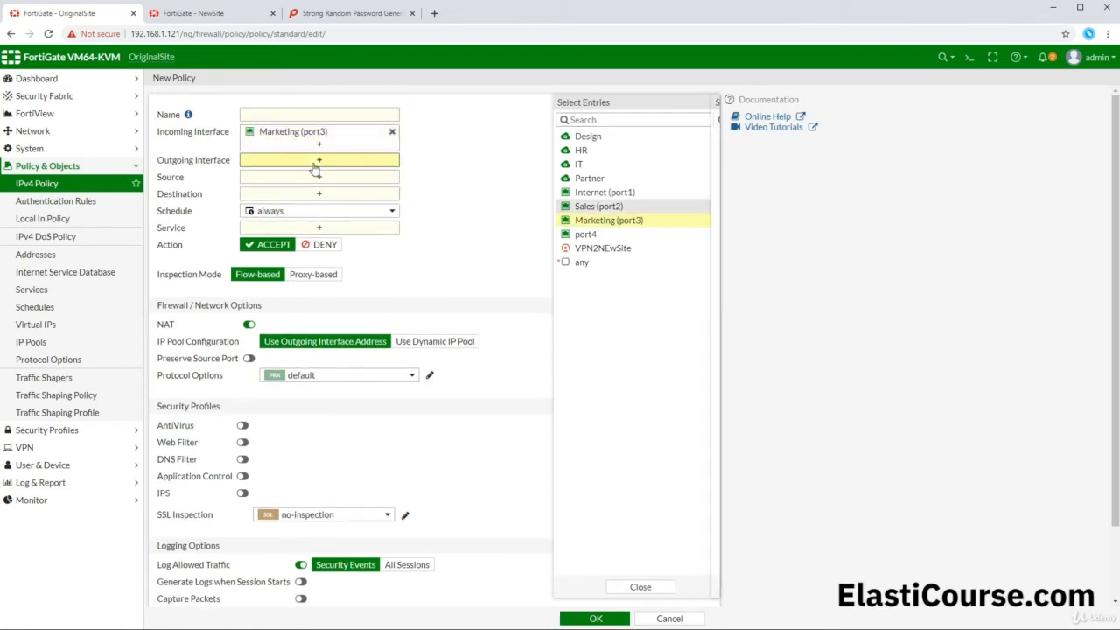
click(602, 250)
- Create a subnet address named NewSite with 172.18.0.0/23 and use it as the policy's destination
click(327, 218)
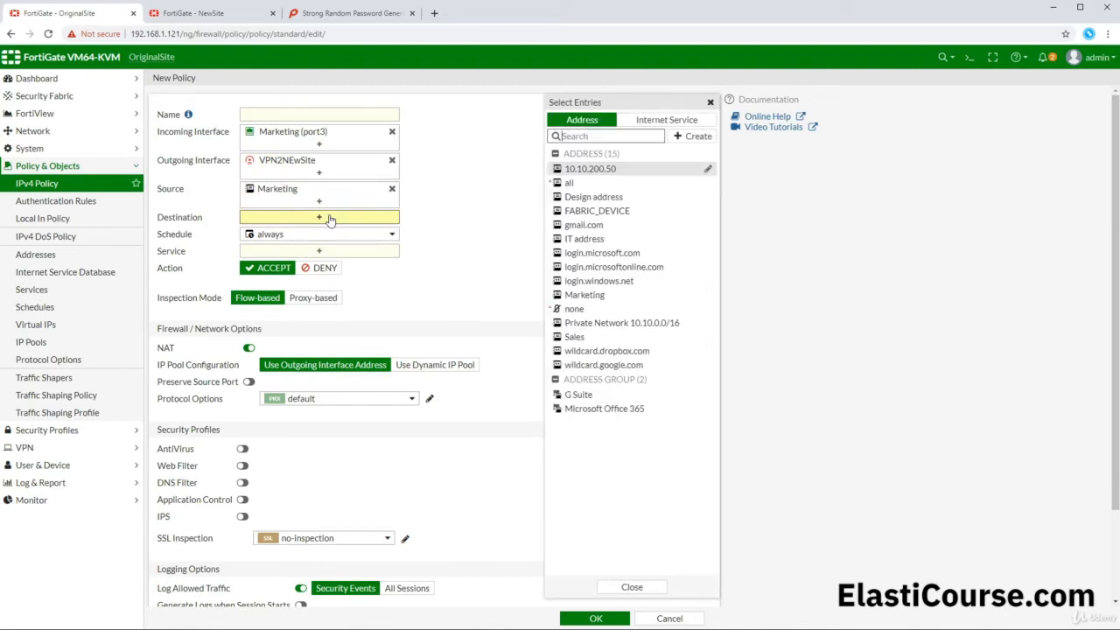
click(692, 140)
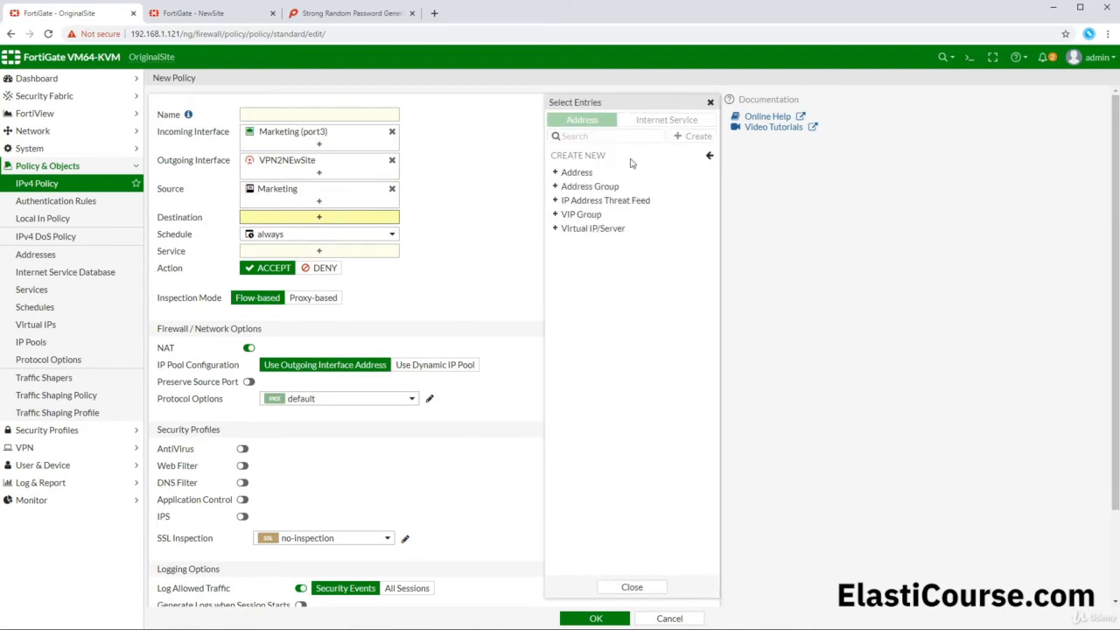
click(577, 173)
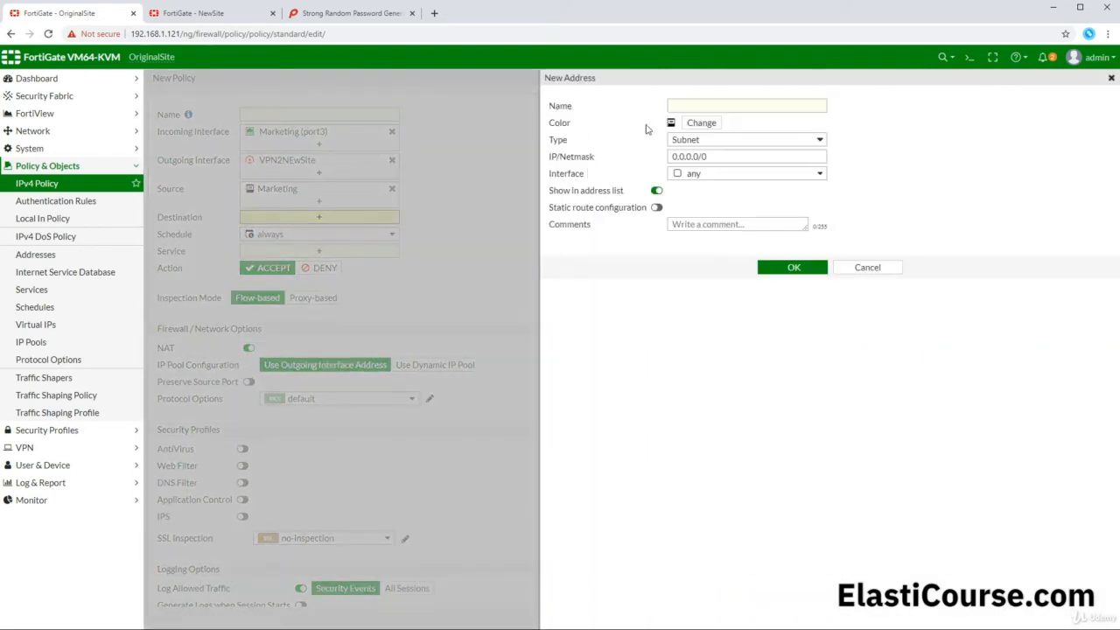
click(687, 107)
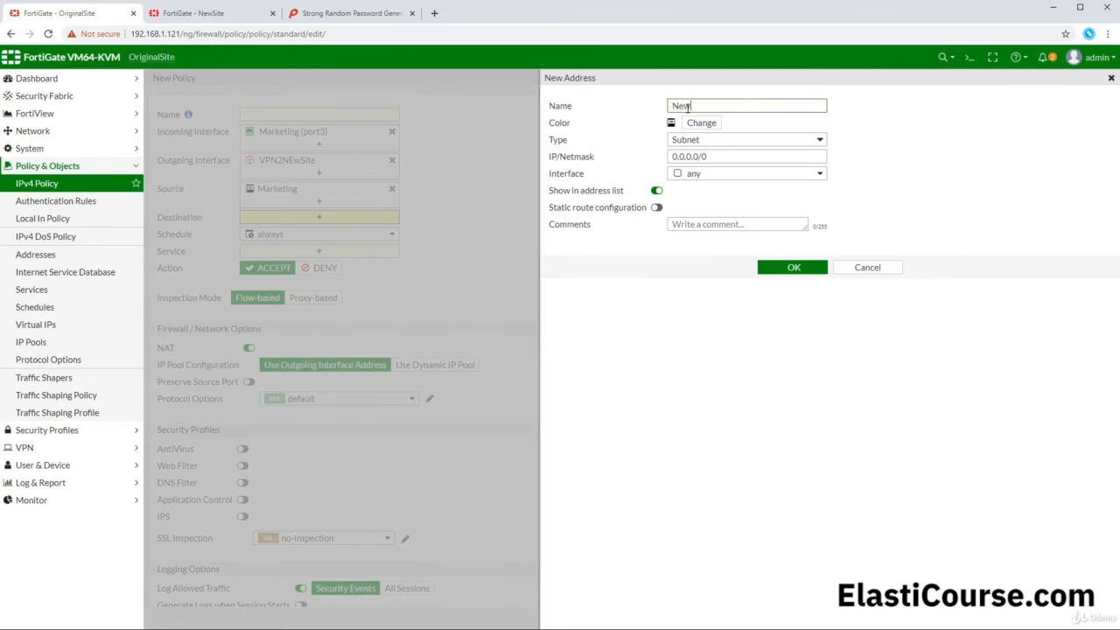
text(NewSite)
key(Tab)
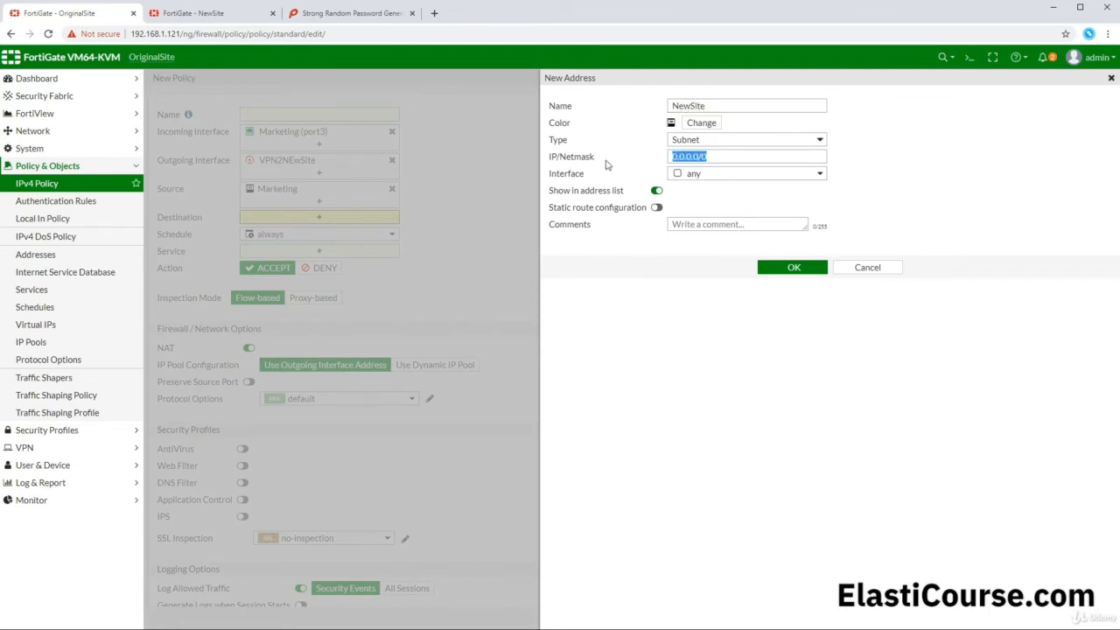
click(735, 158)
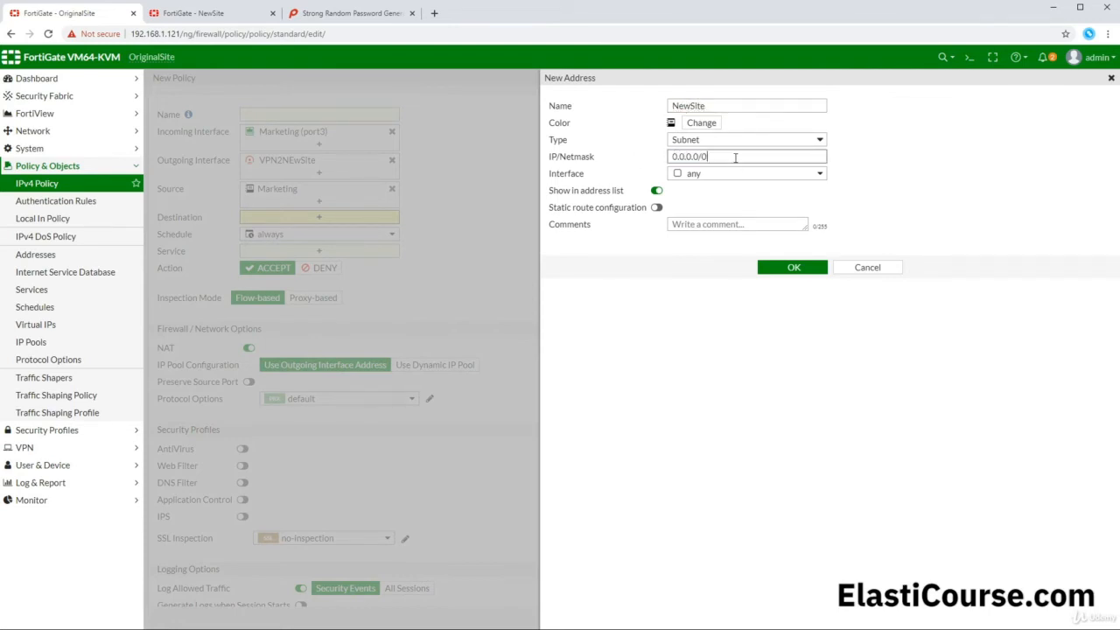
key(ctrl+a)
text(1)
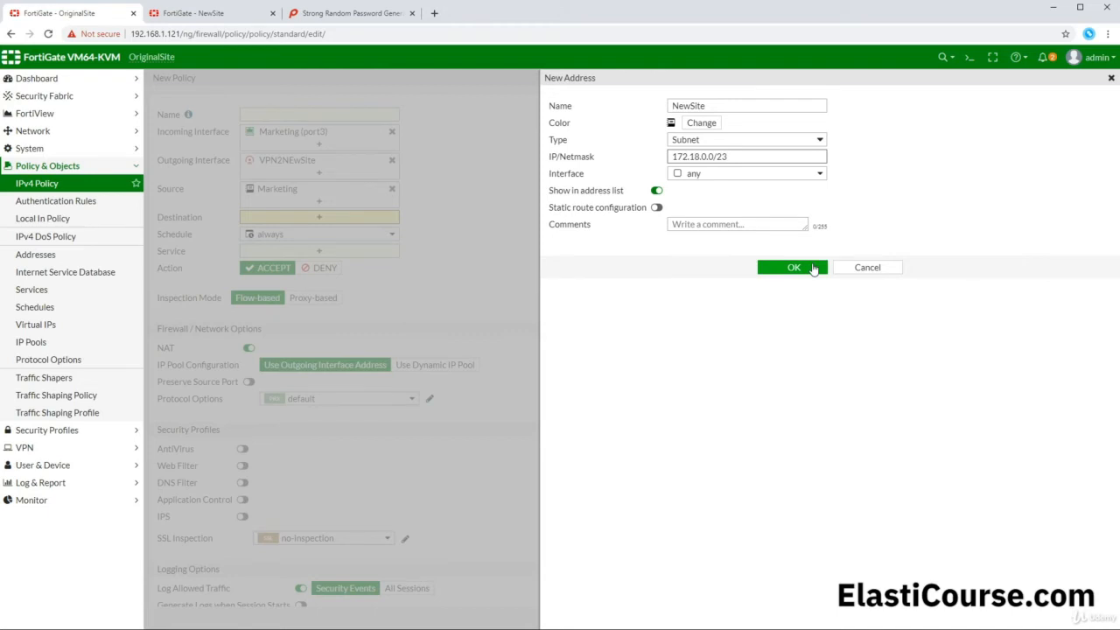
click(793, 267)
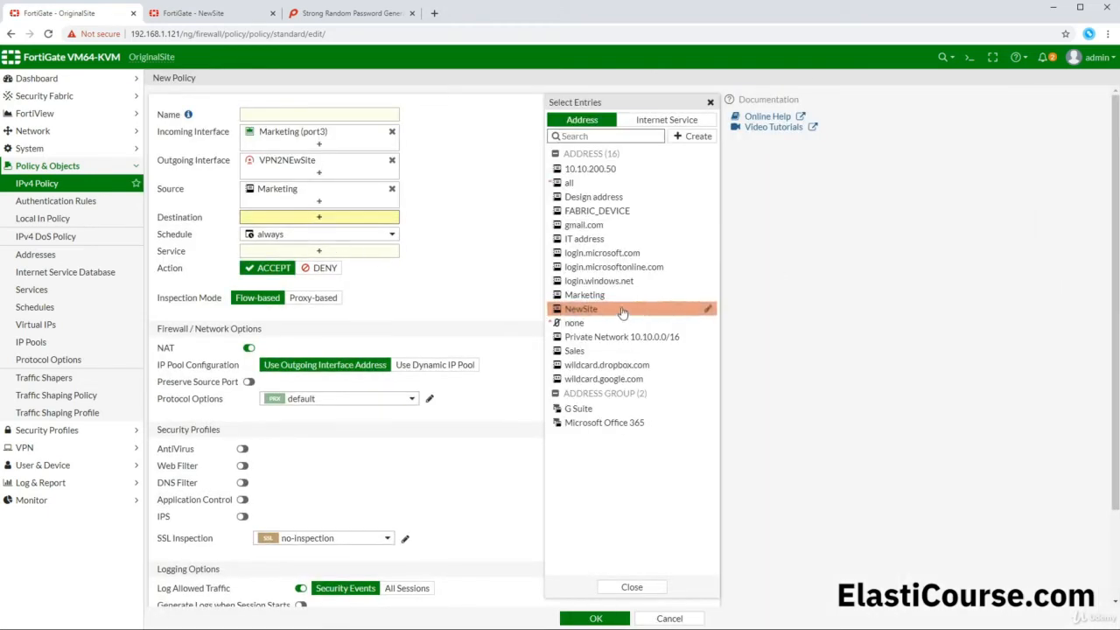
click(622, 313)
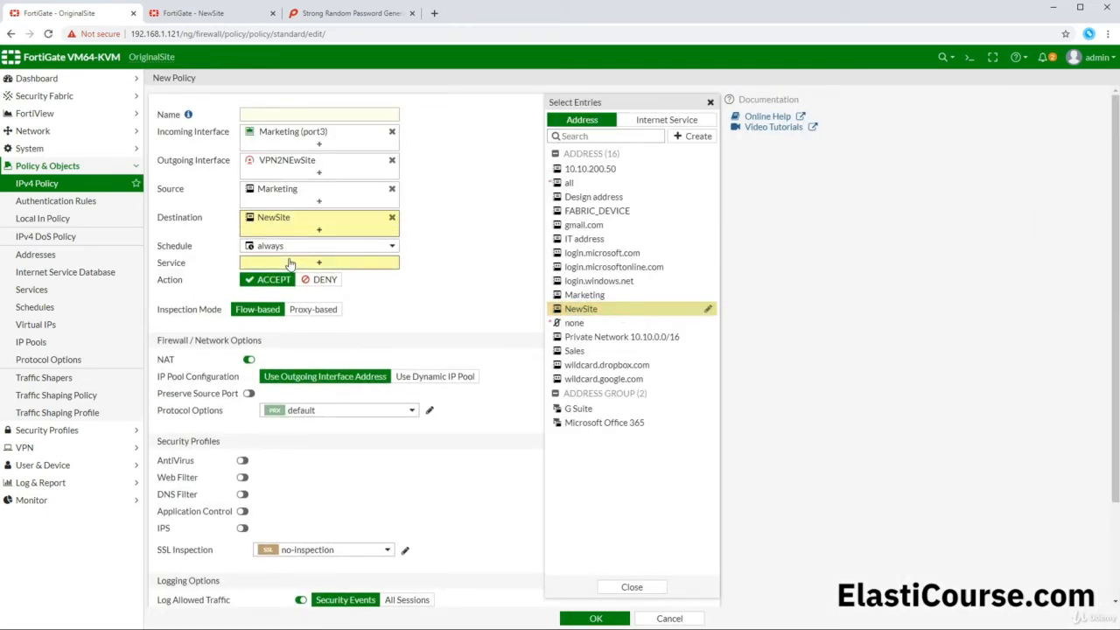
- Set the new policy's service to ALL_ICMP and disable NAT
click(291, 263)
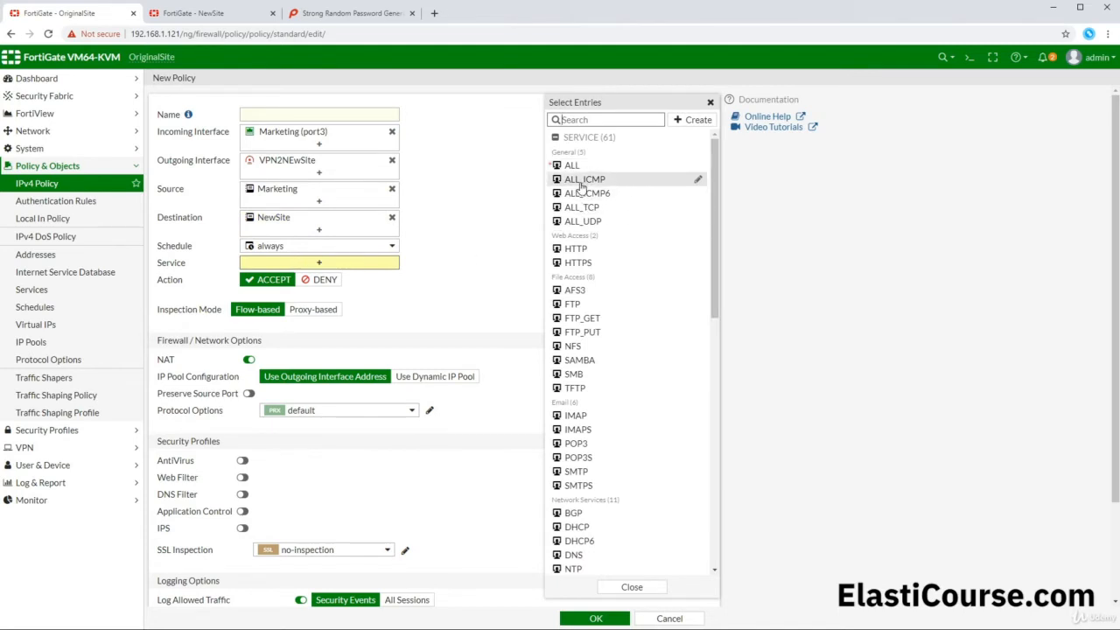
click(582, 181)
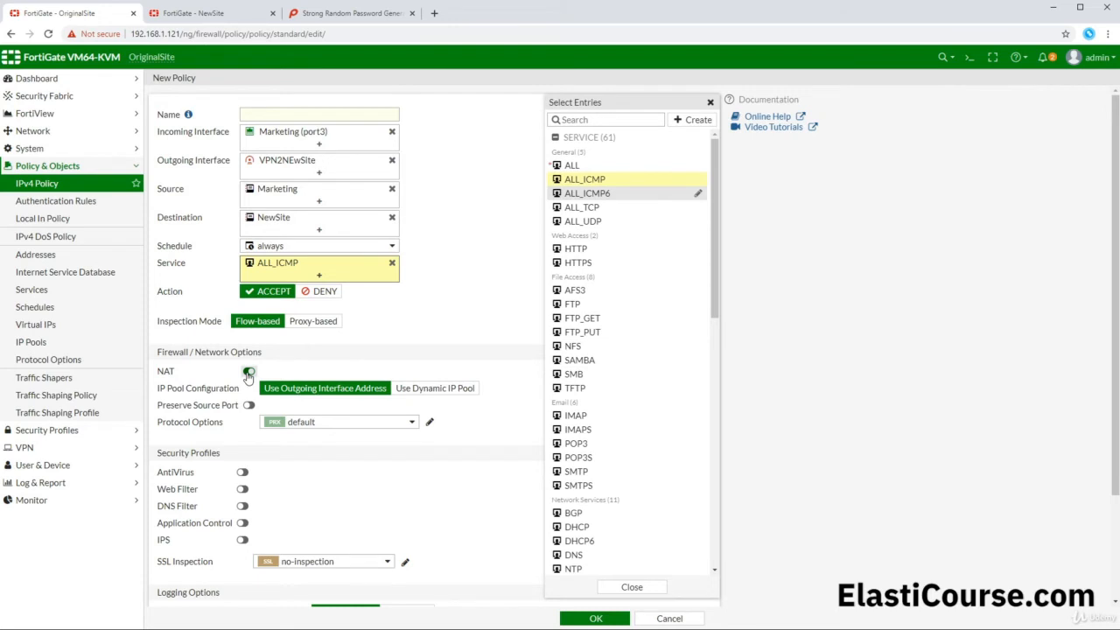
click(249, 374)
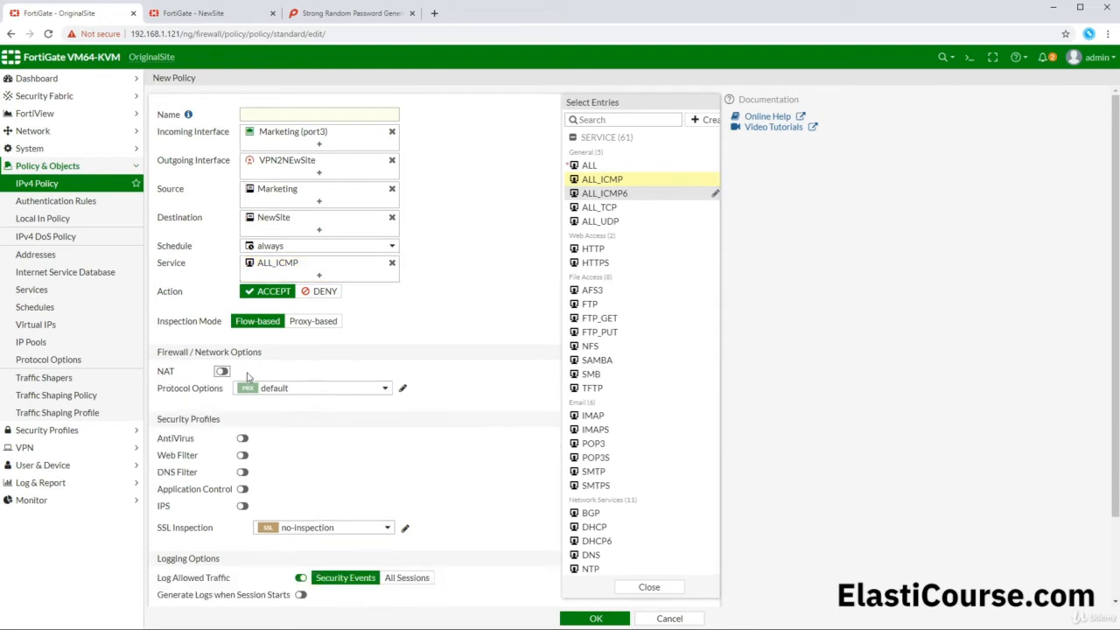
- Log all sessions for the new policy and save it under the name VPN
scroll(249, 373, down, 2)
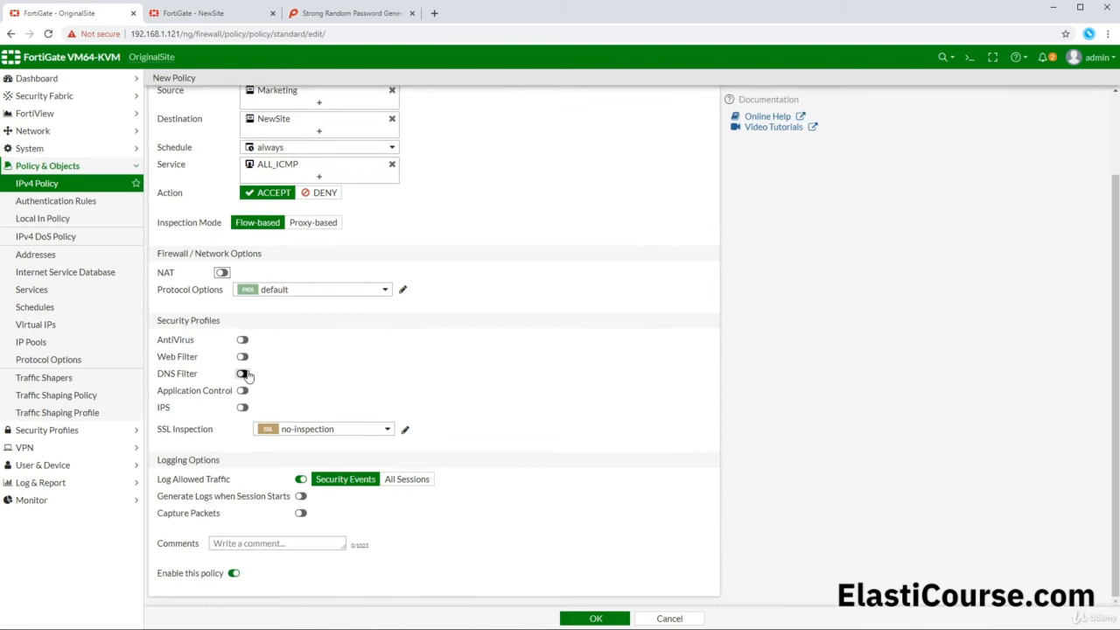
click(408, 480)
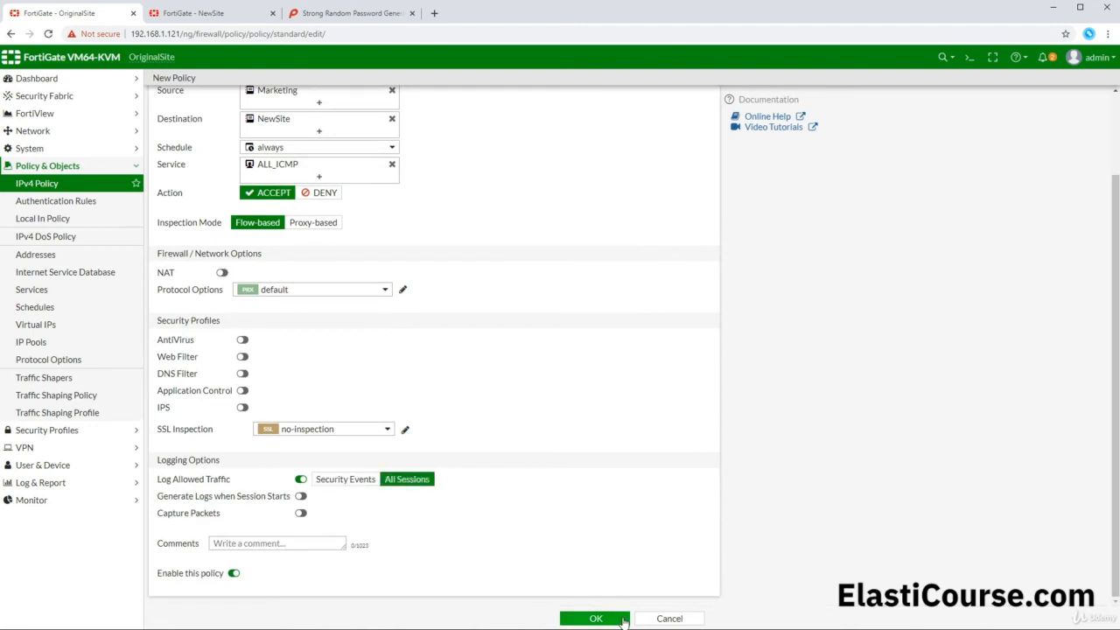
click(595, 618)
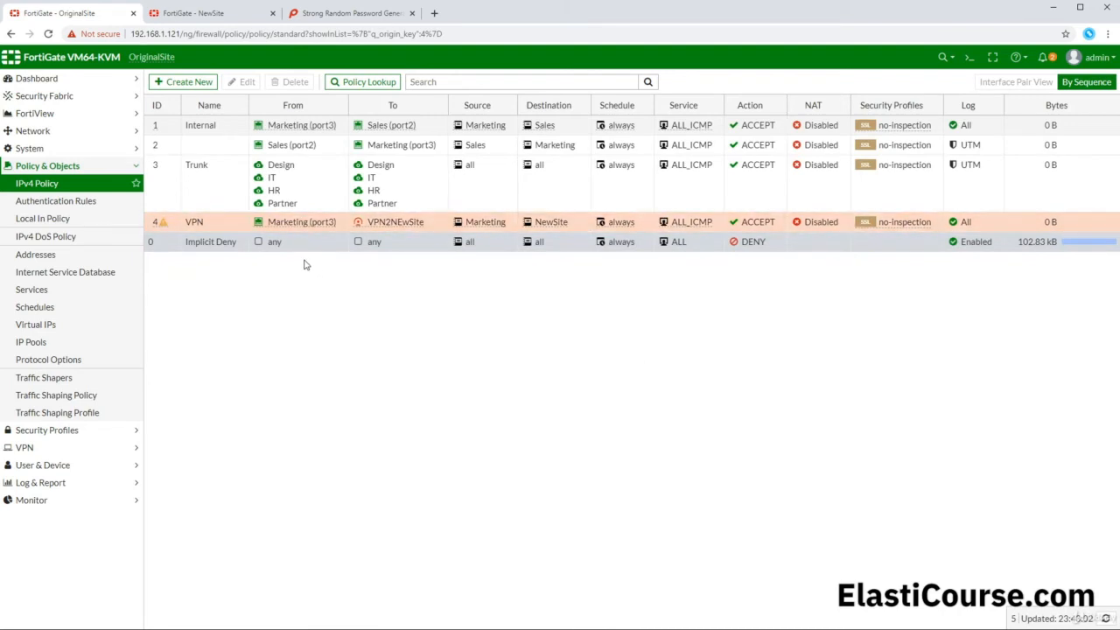
- Create a reverse clone of the VPN policy to cover traffic from VPN2NEwSite to Marketing (port3)
click(408, 225)
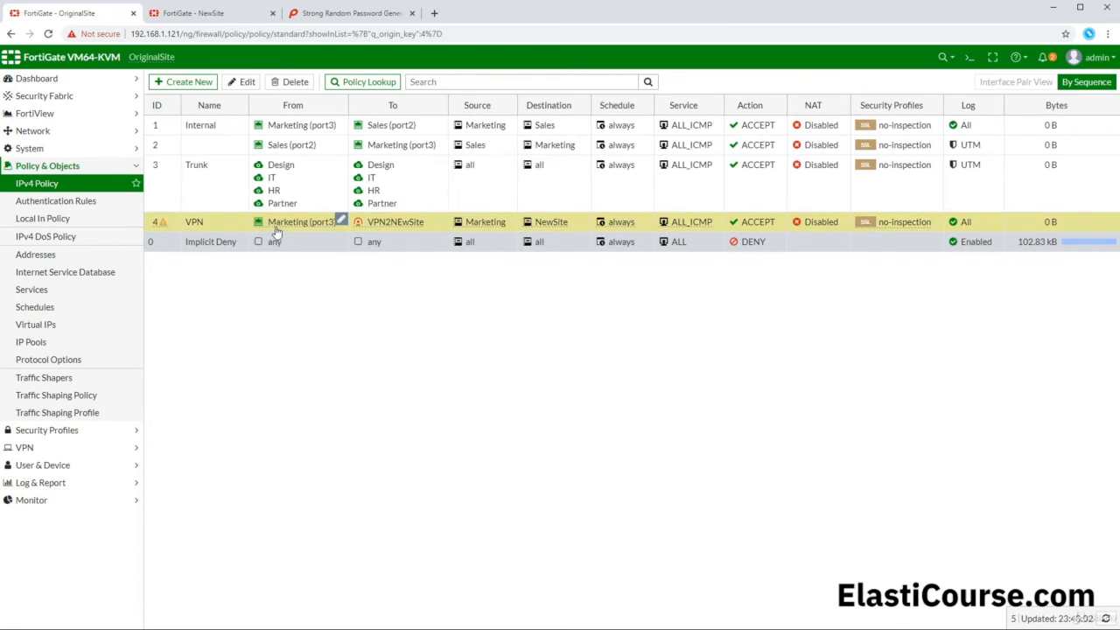
mouse_move(400, 229)
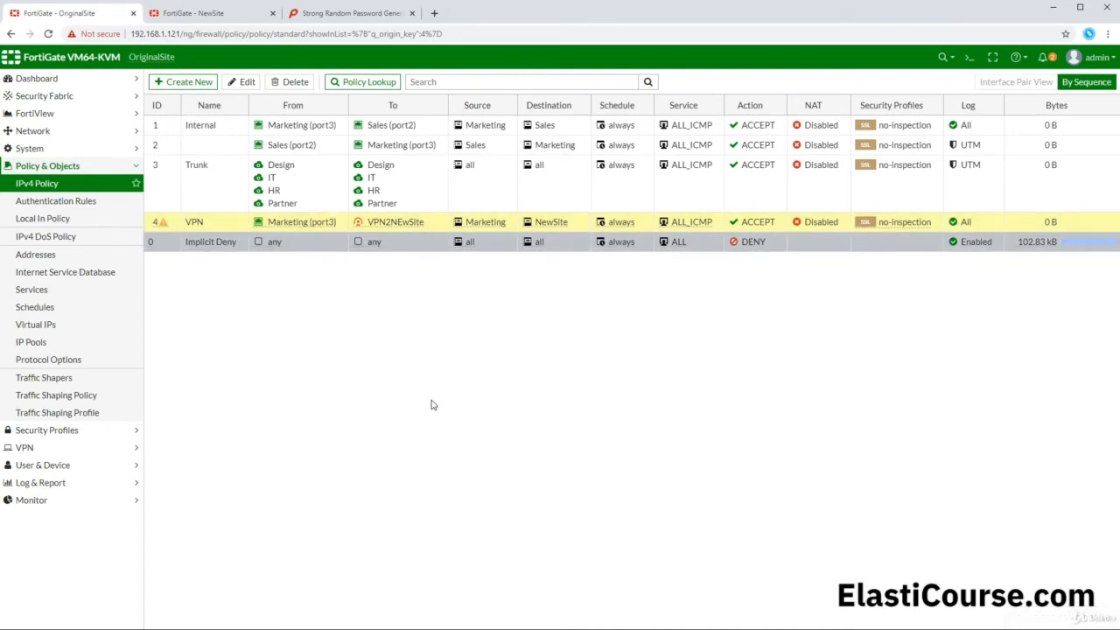
right_click(221, 231)
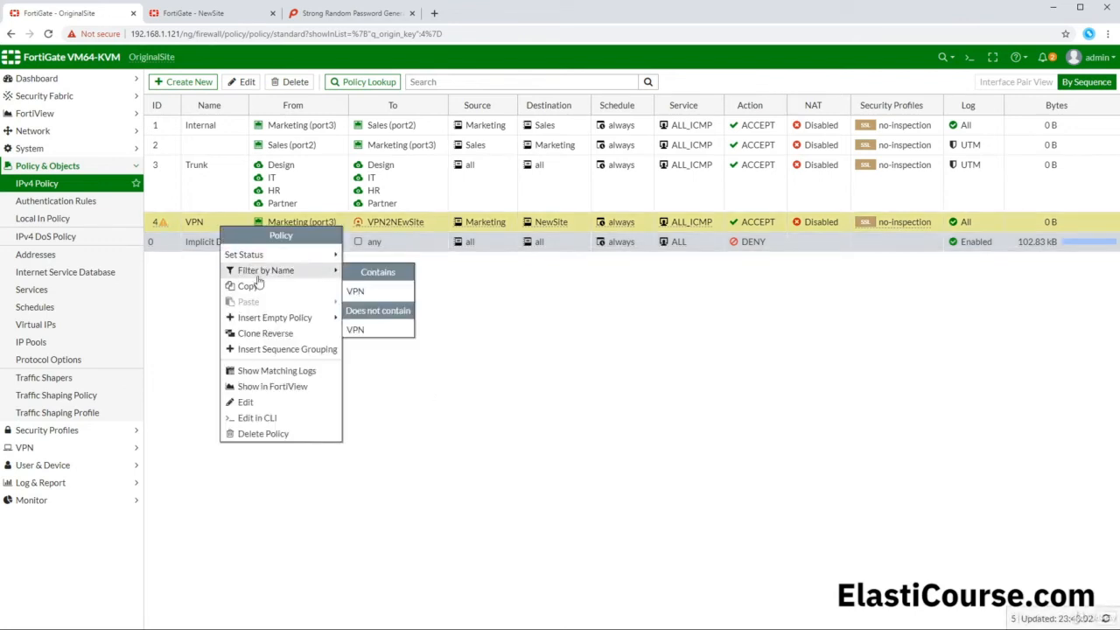
click(287, 335)
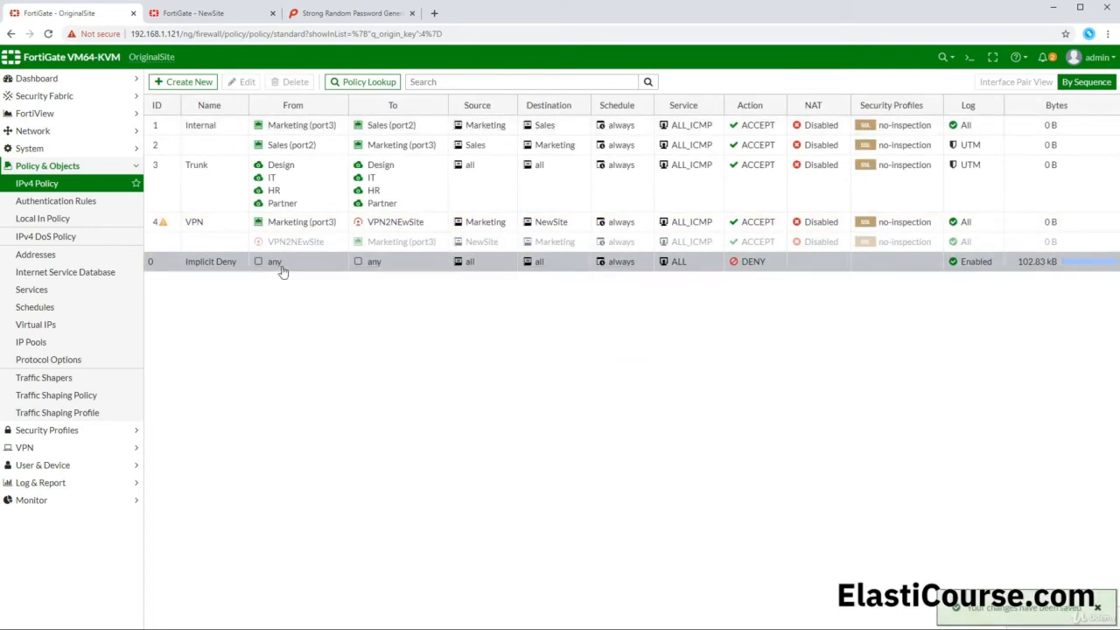
mouse_move(282, 250)
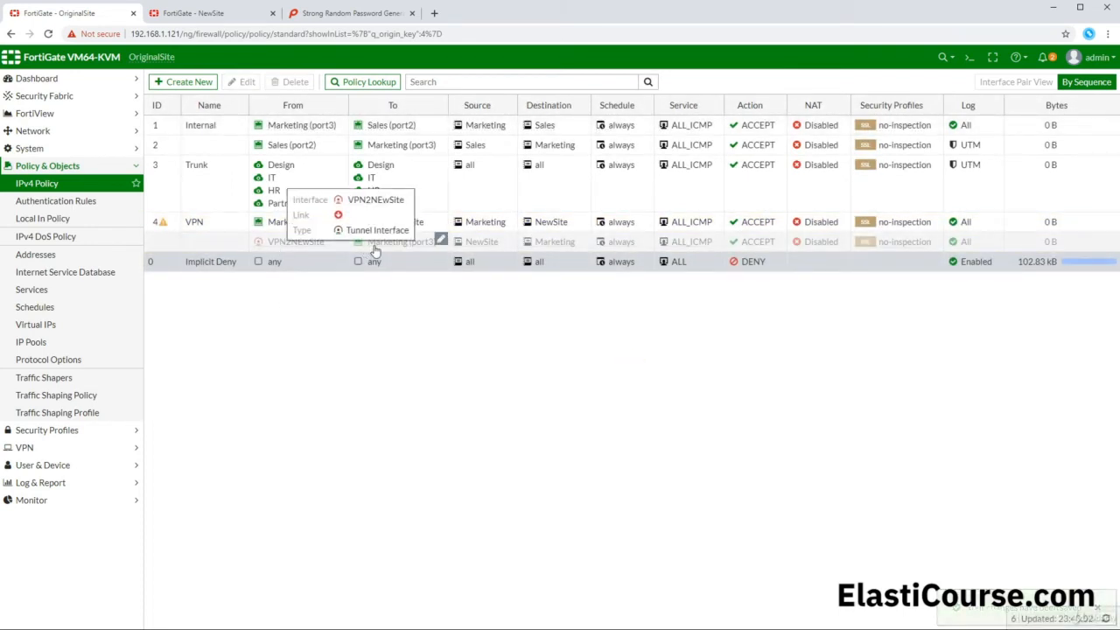
- Enable the reverse-cloned policy from VPN2NEwSite to Marketing (port3) on the OriginalSite FortiGate
right_click(187, 250)
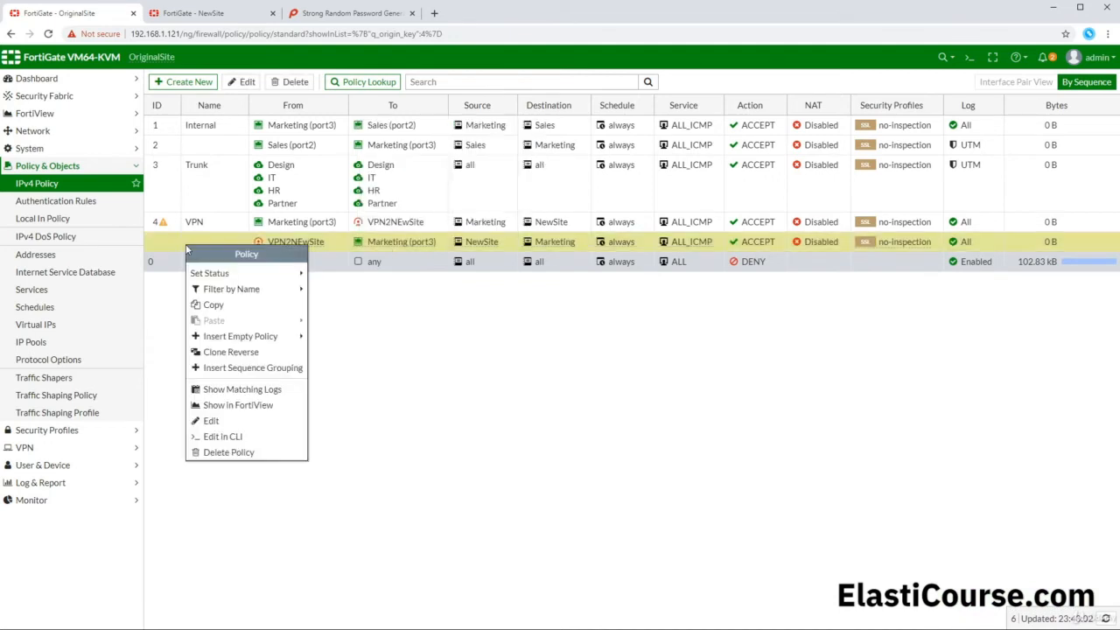
mouse_move(235, 278)
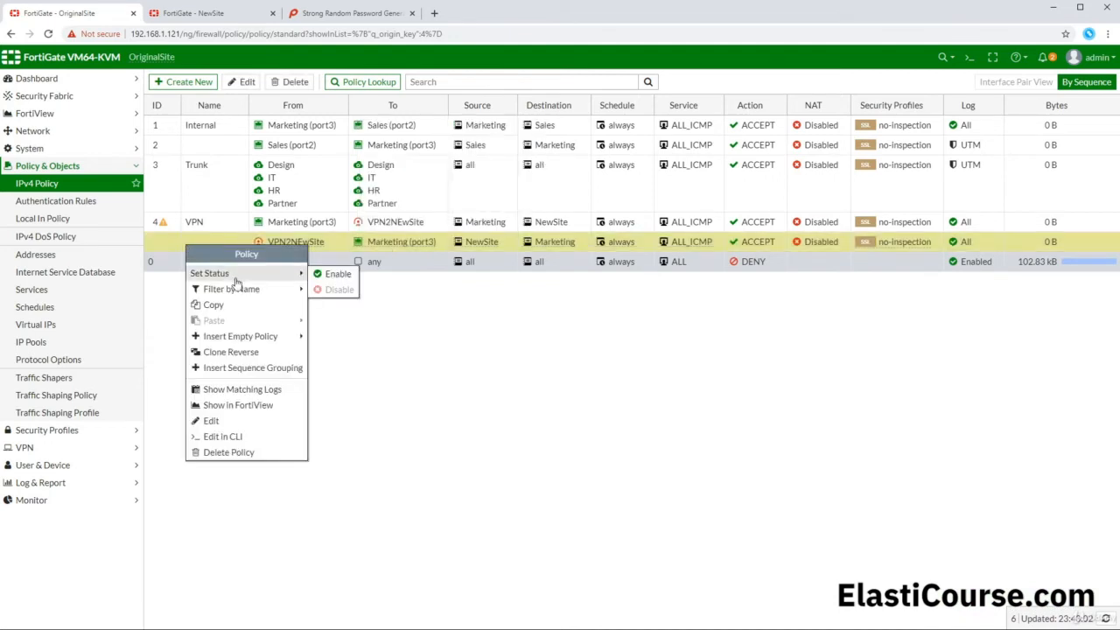
click(320, 274)
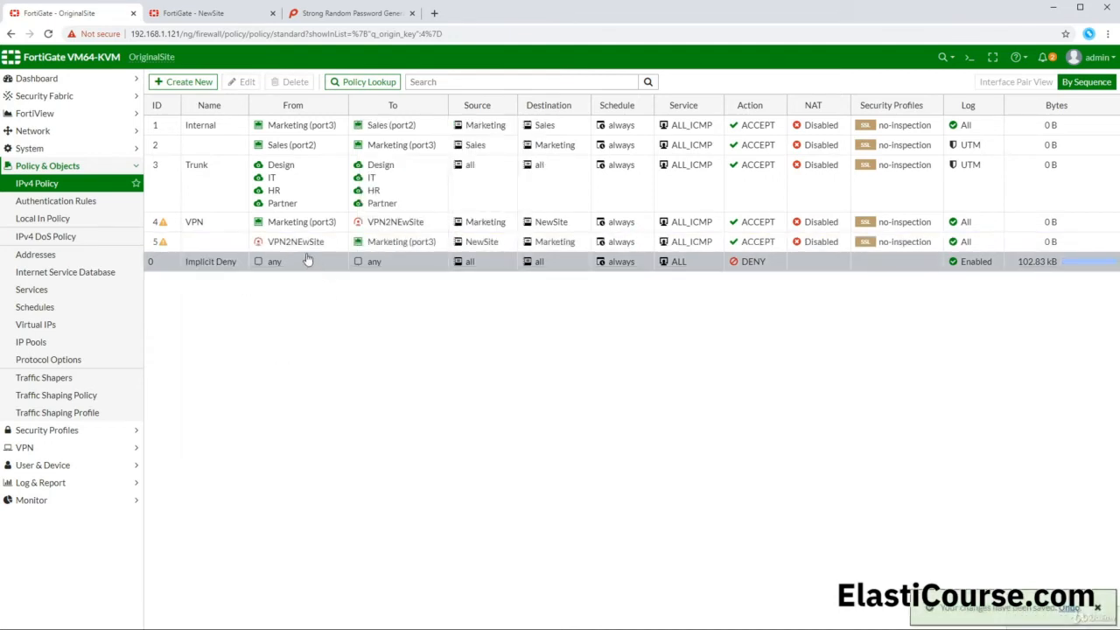
mouse_move(285, 229)
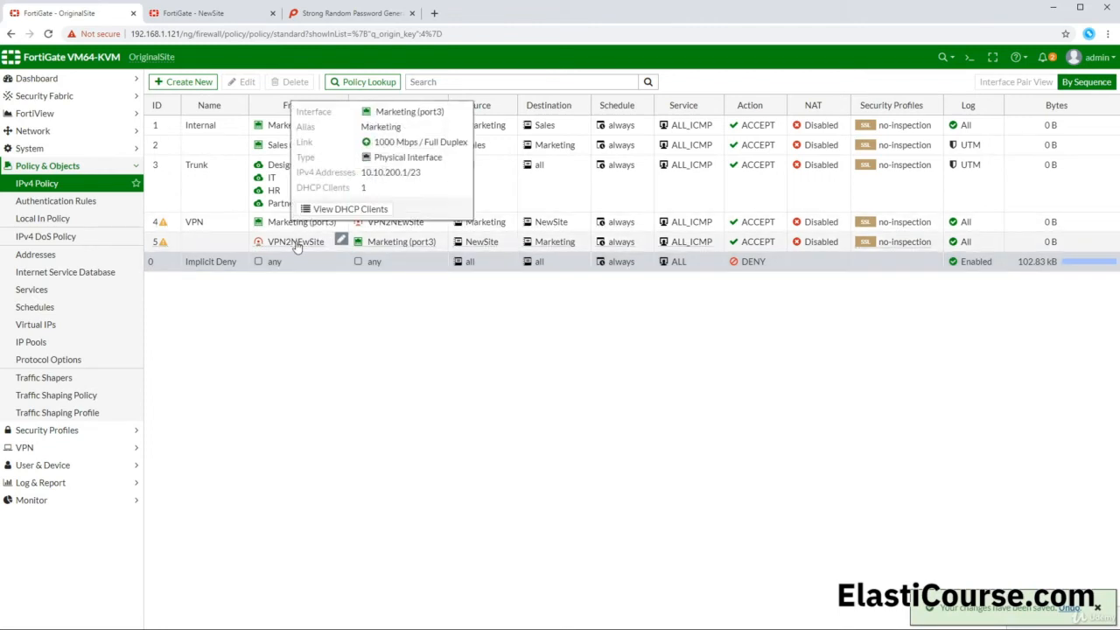
- On the NewSite FortiGate, start a new IPv4 policy from Analytics (port3) to VPN2Original
click(210, 13)
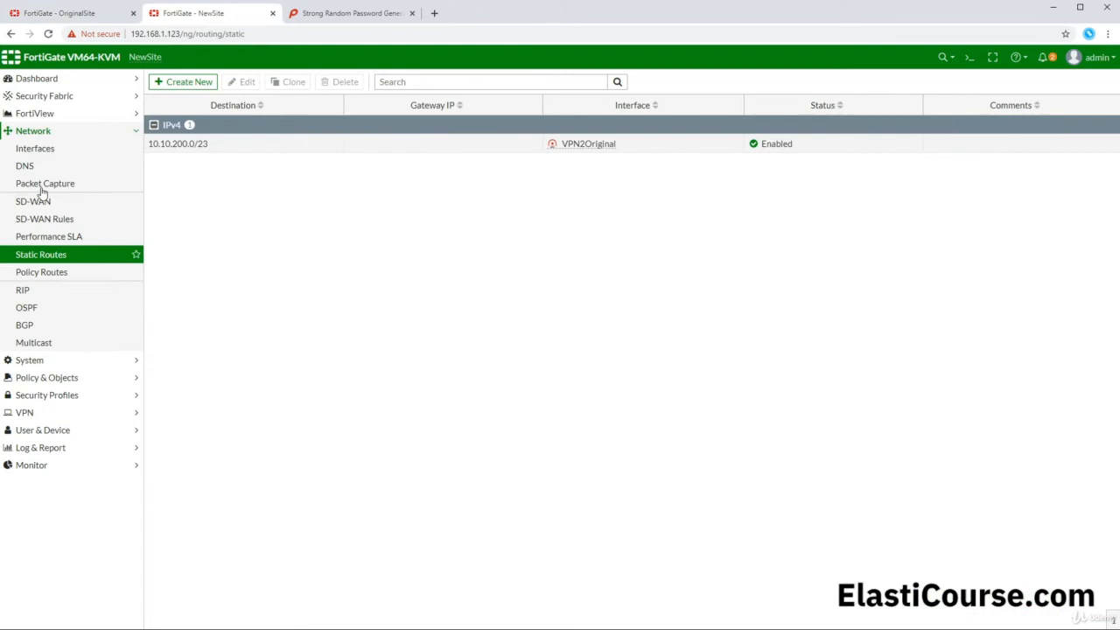
click(65, 375)
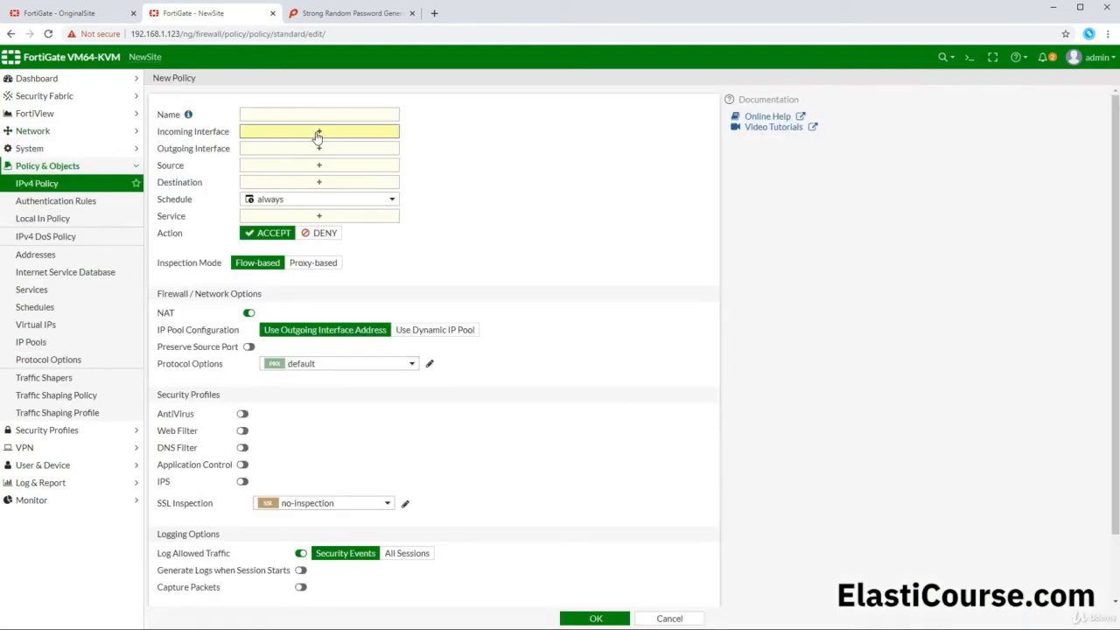
click(318, 133)
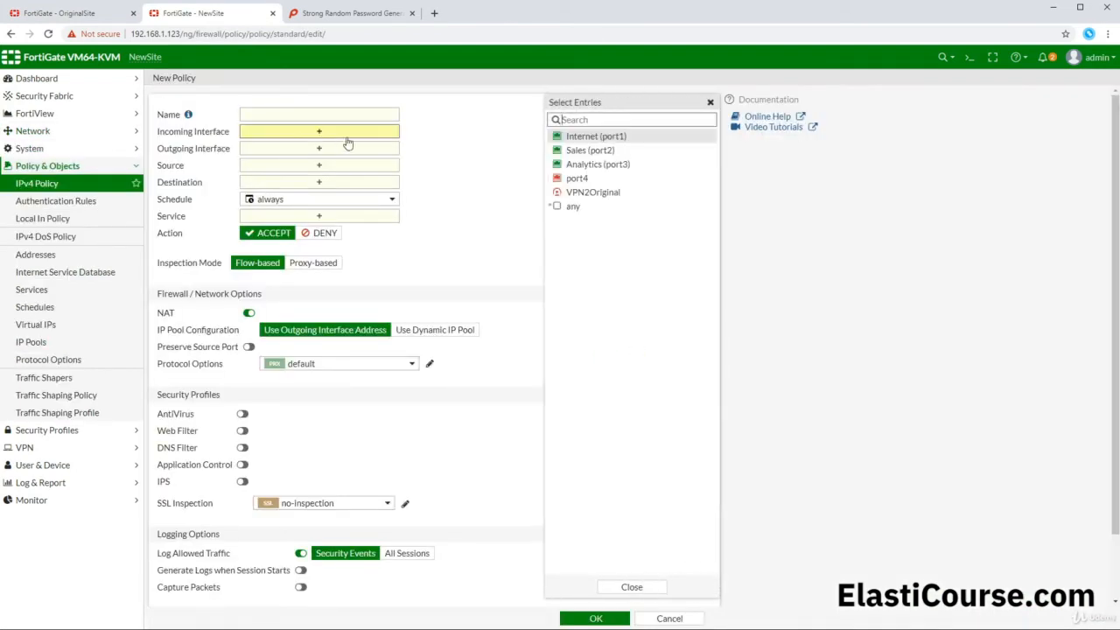
click(598, 165)
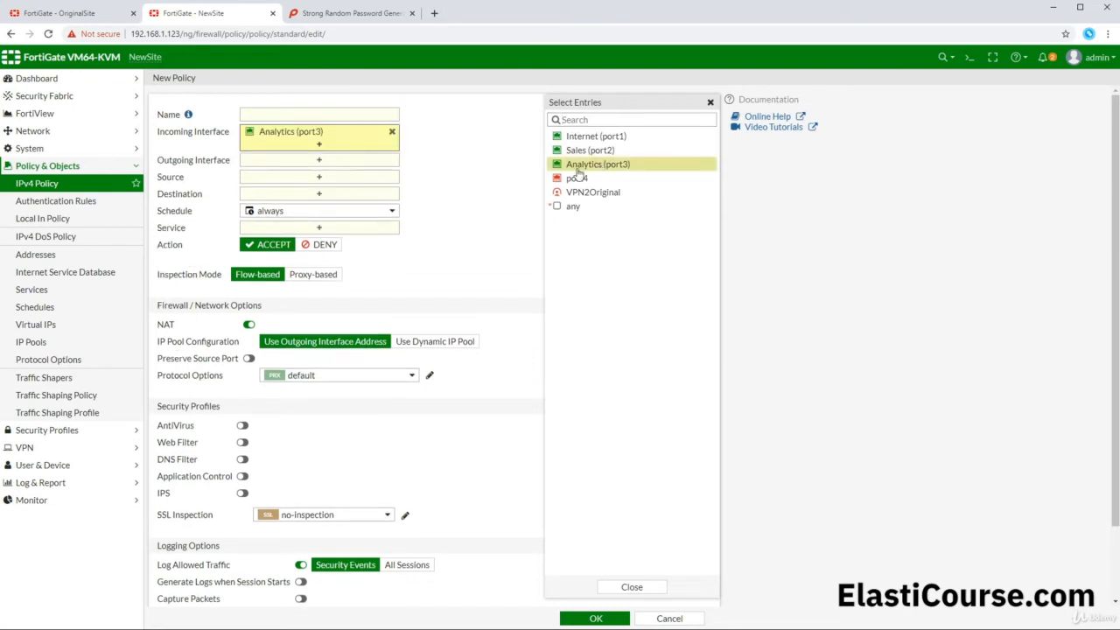
click(295, 163)
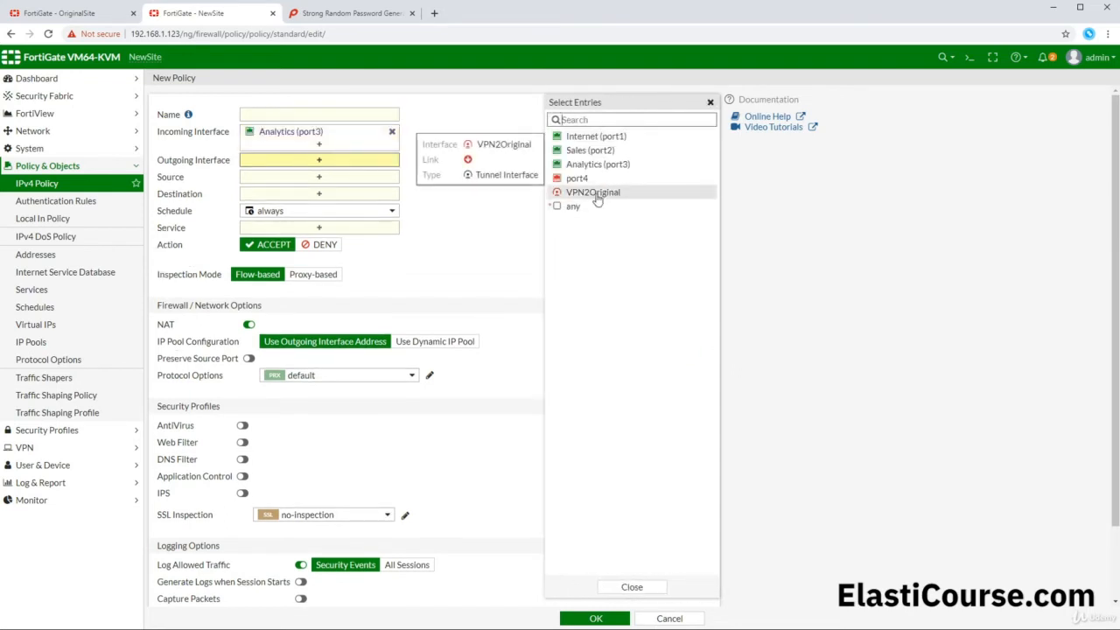
click(595, 194)
- Set the new NewSite policy's source to Analytics and its destination to OriginalSite
click(319, 191)
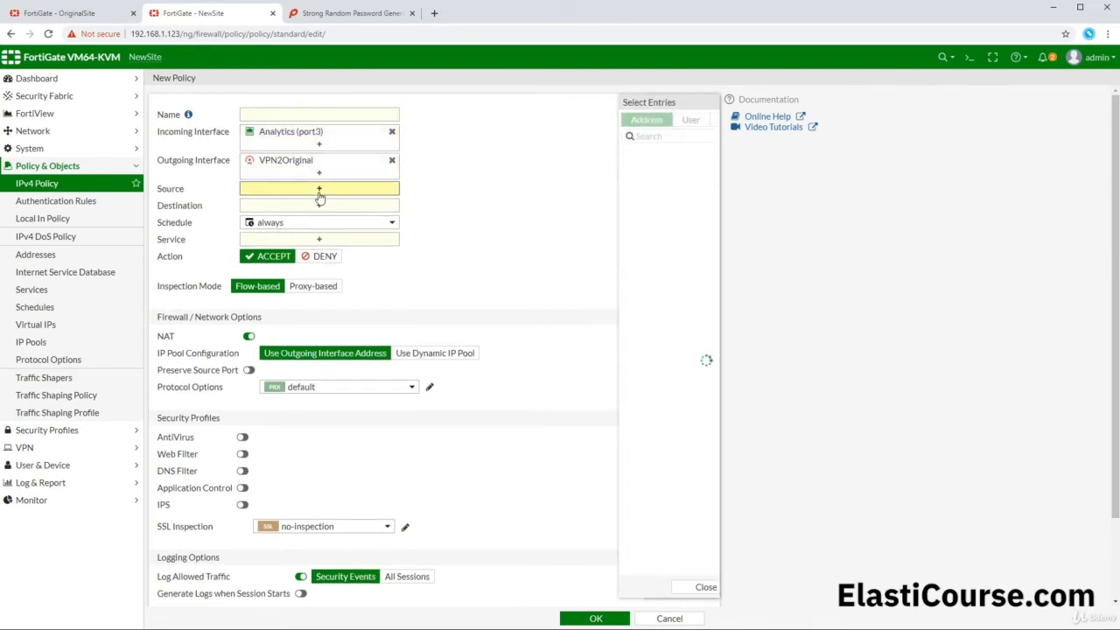
mouse_move(600, 204)
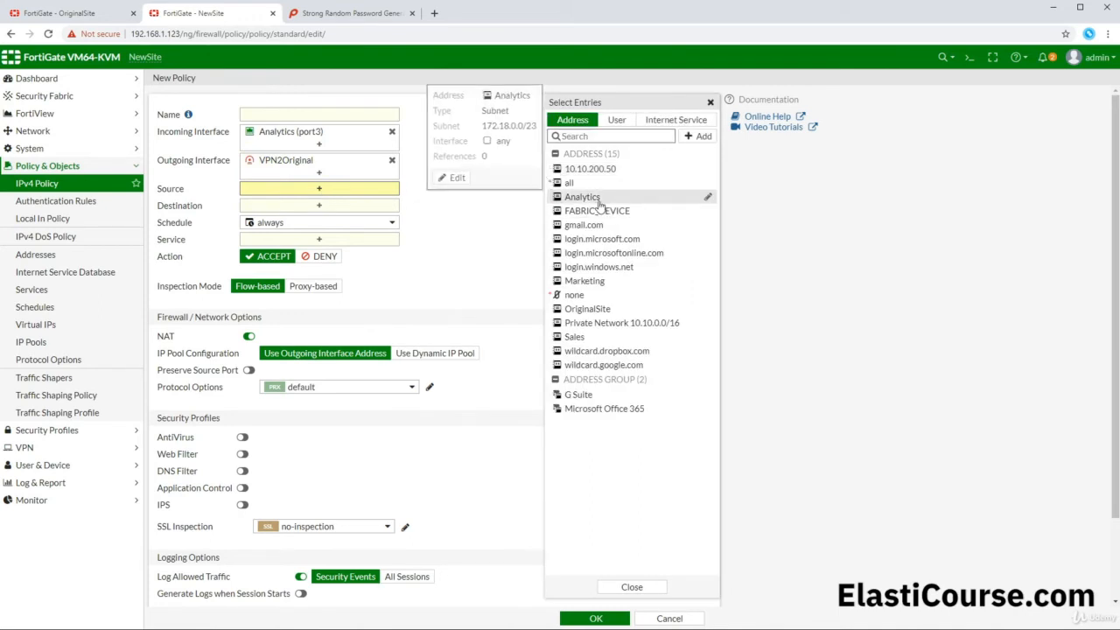
click(600, 198)
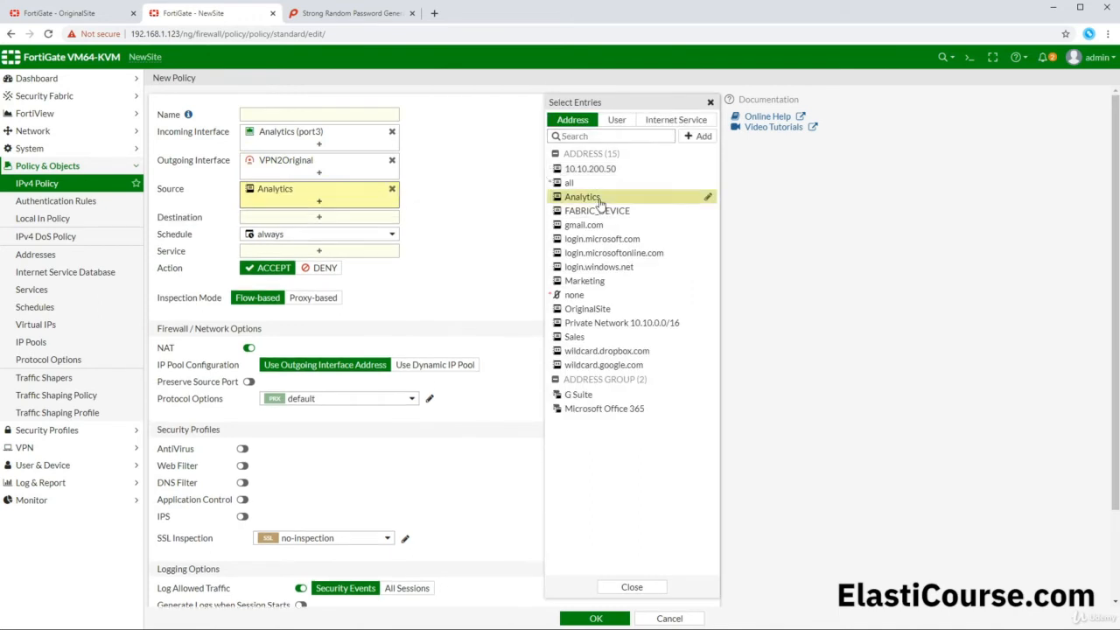
click(335, 219)
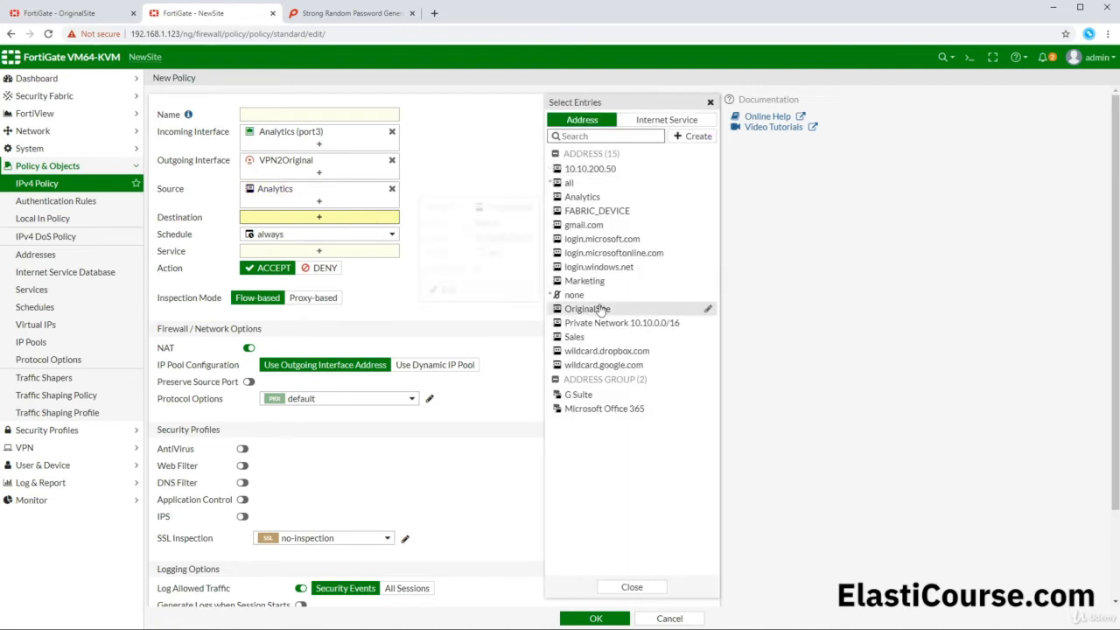
click(601, 309)
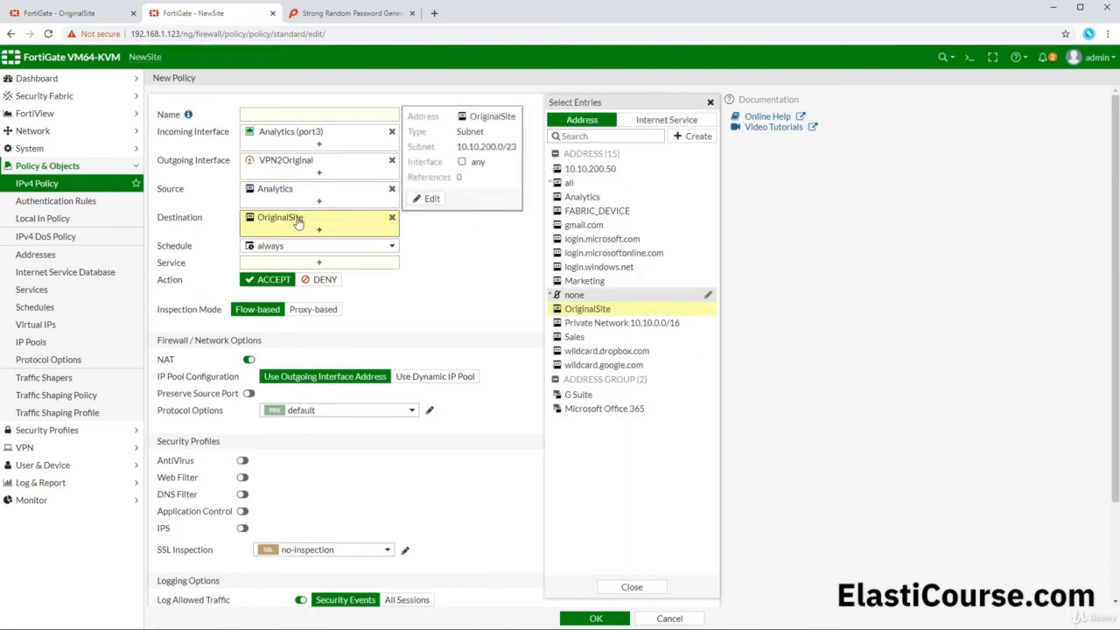
- Allow the ALL_ICMP service in the NewSite policy and turn off NAT
click(315, 262)
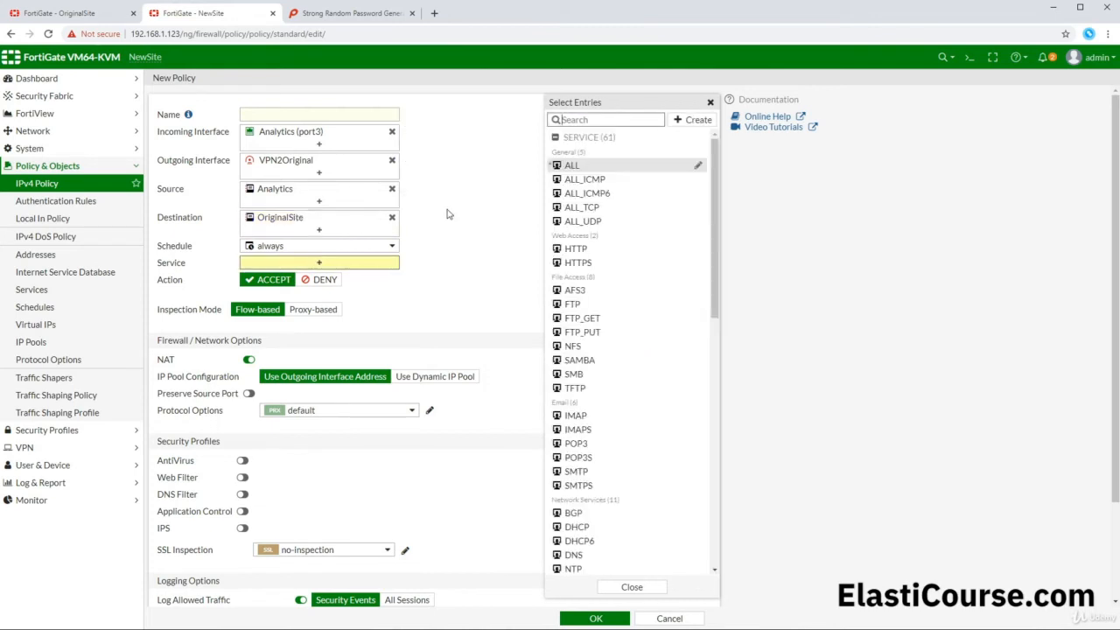
click(593, 180)
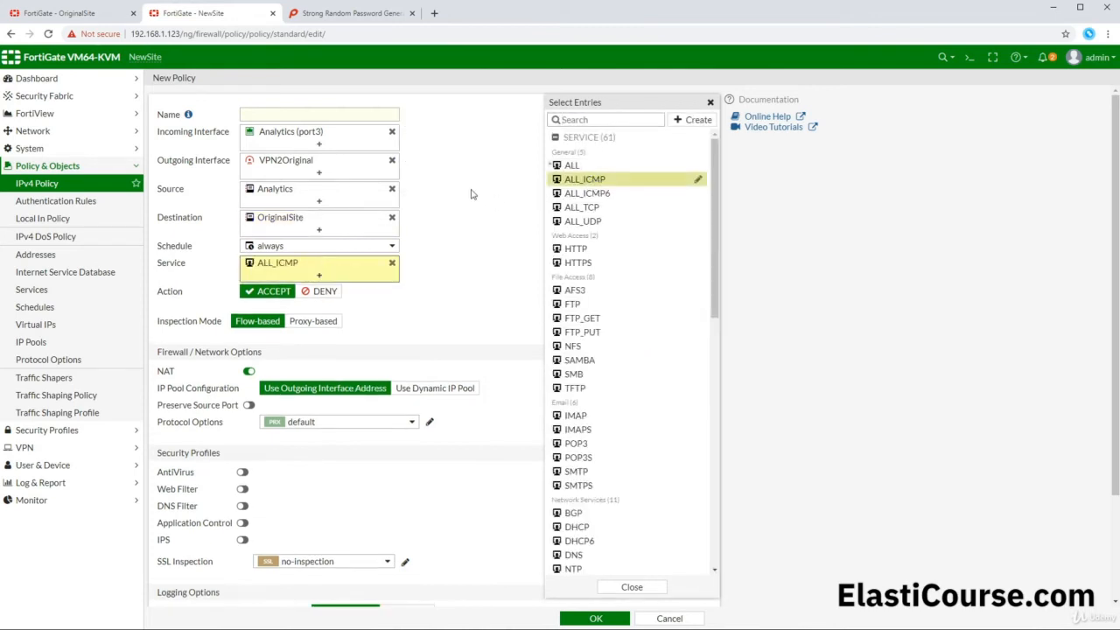
click(250, 374)
- Set the NewSite policy to log all sessions, name it VPN and save it
scroll(283, 379, down, 2)
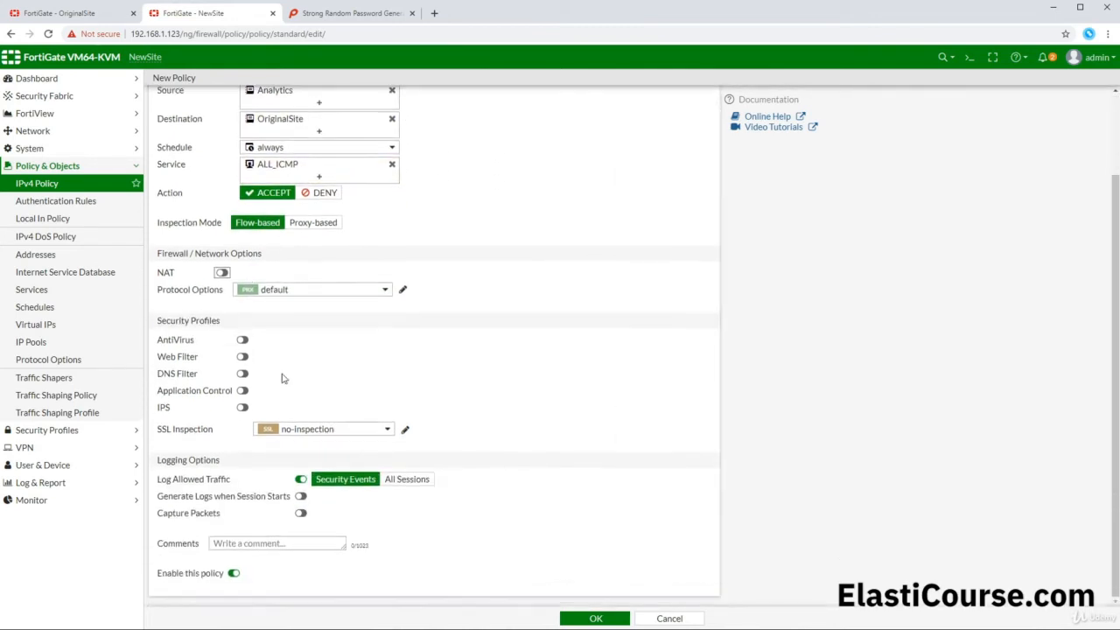
click(418, 480)
scroll(418, 479, up, 3)
click(301, 117)
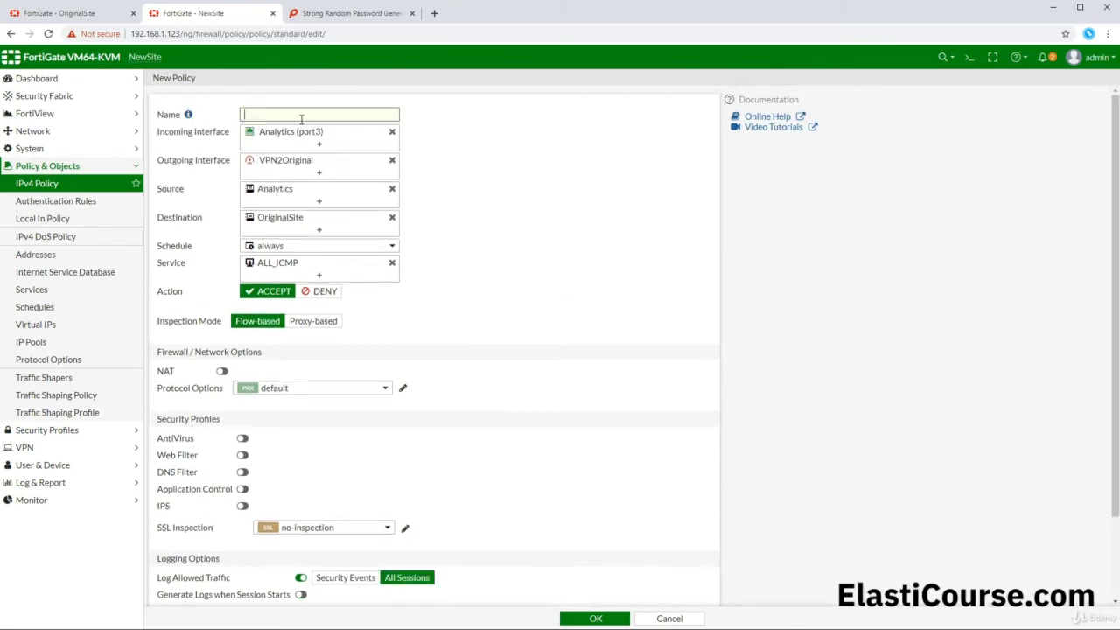
text(VPN)
scroll(261, 149, down, 2)
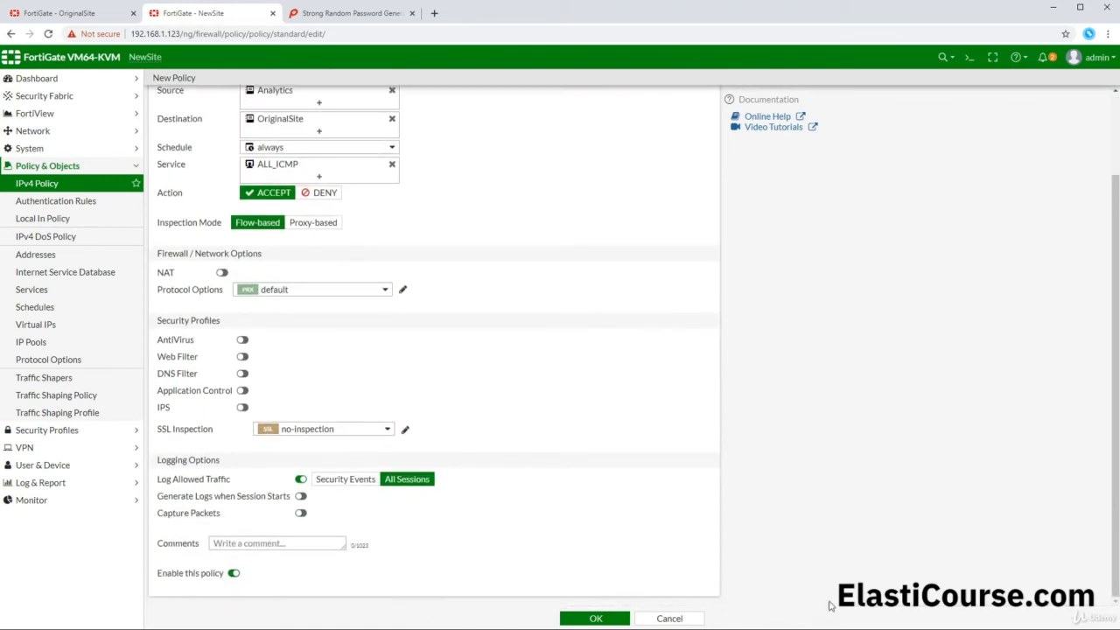
click(610, 620)
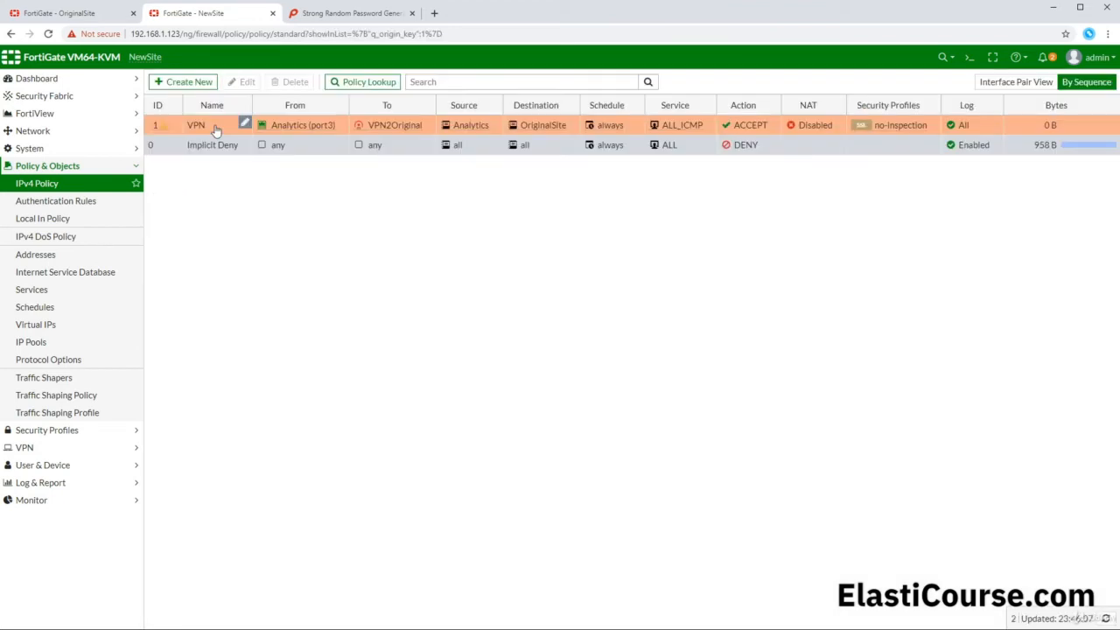
- Create a reverse clone of the NewSite VPN policy and enable the clone
right_click(224, 129)
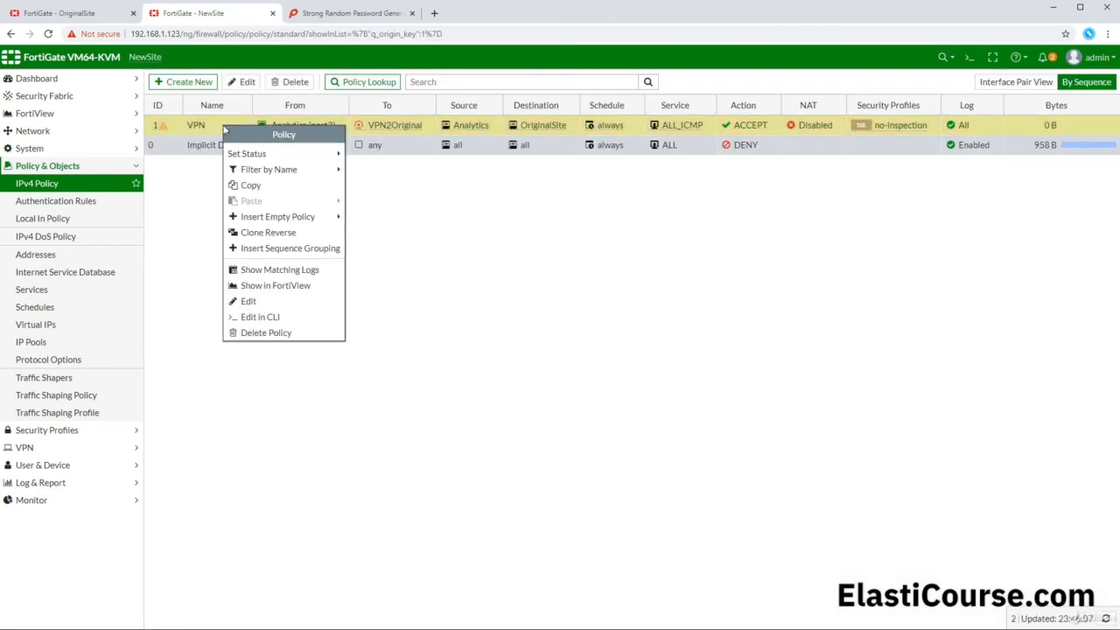
click(275, 233)
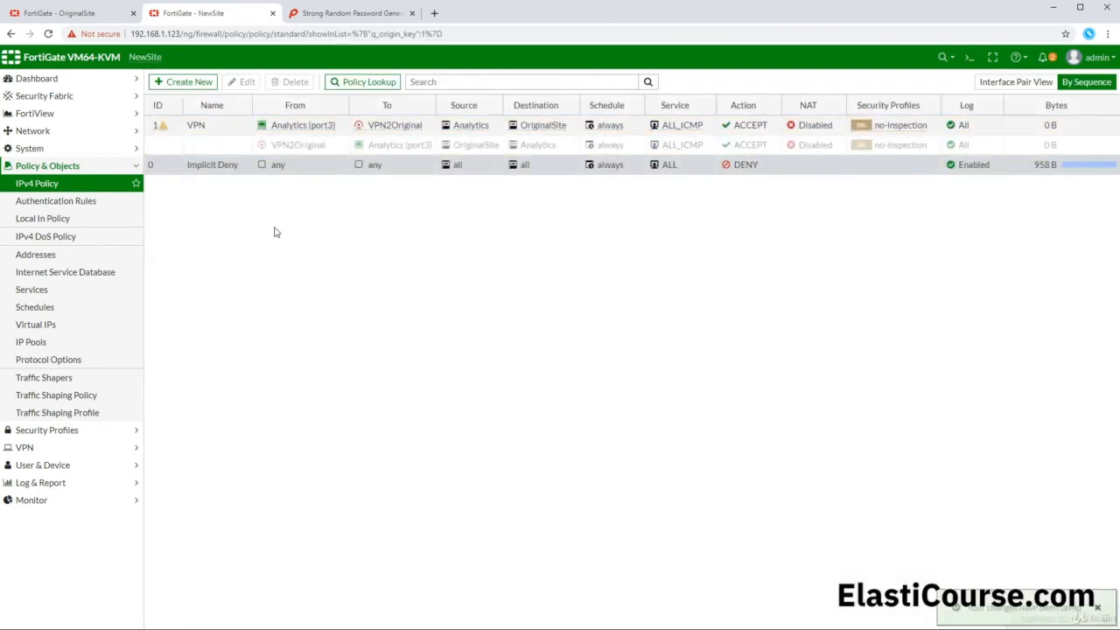
right_click(190, 150)
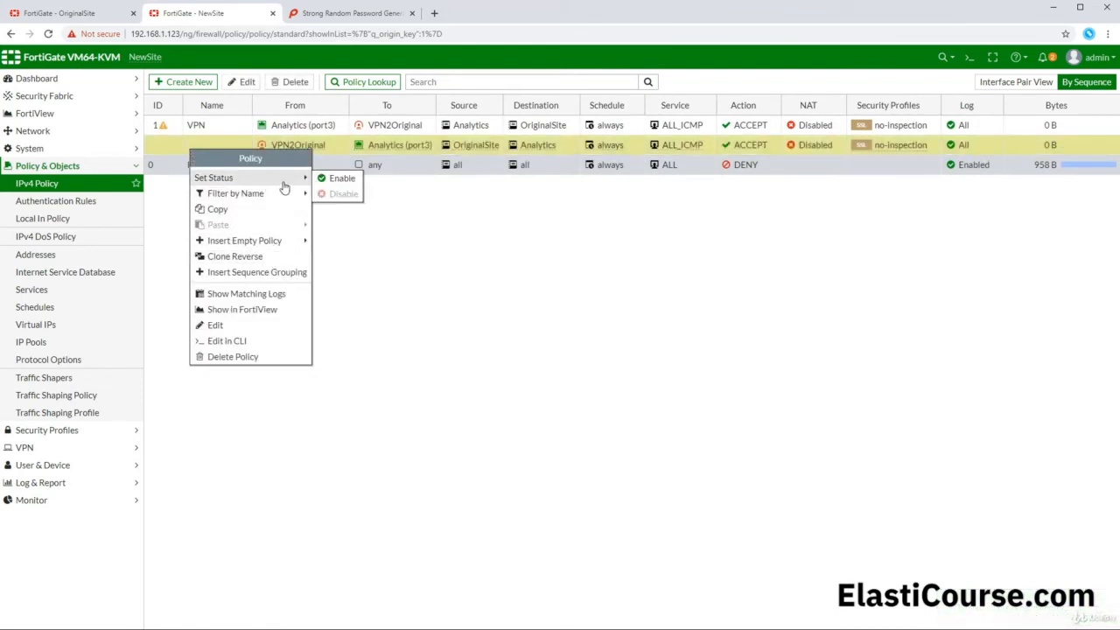
click(343, 191)
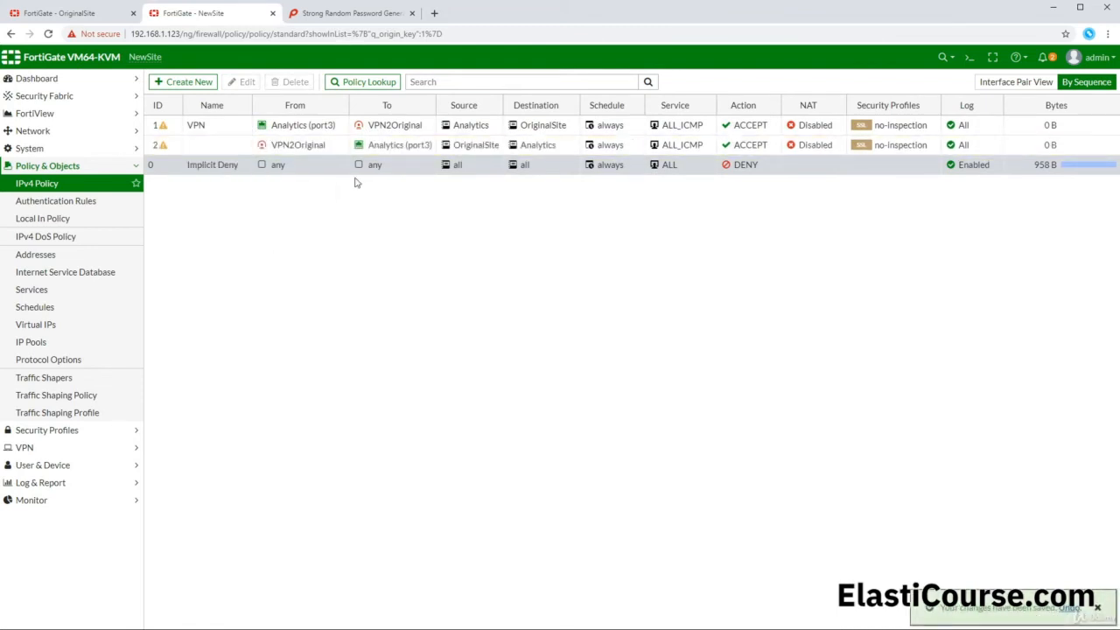
- Open the IPsec Monitor on the NewSite FortiGate to check the VPN2Original tunnel
click(35, 499)
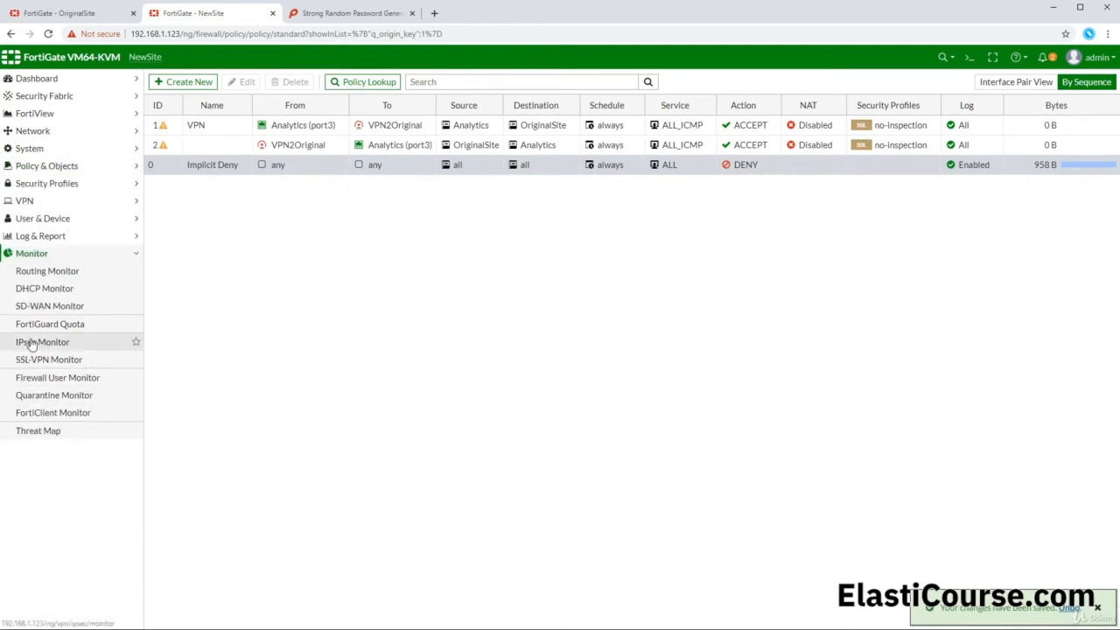
click(31, 343)
click(155, 127)
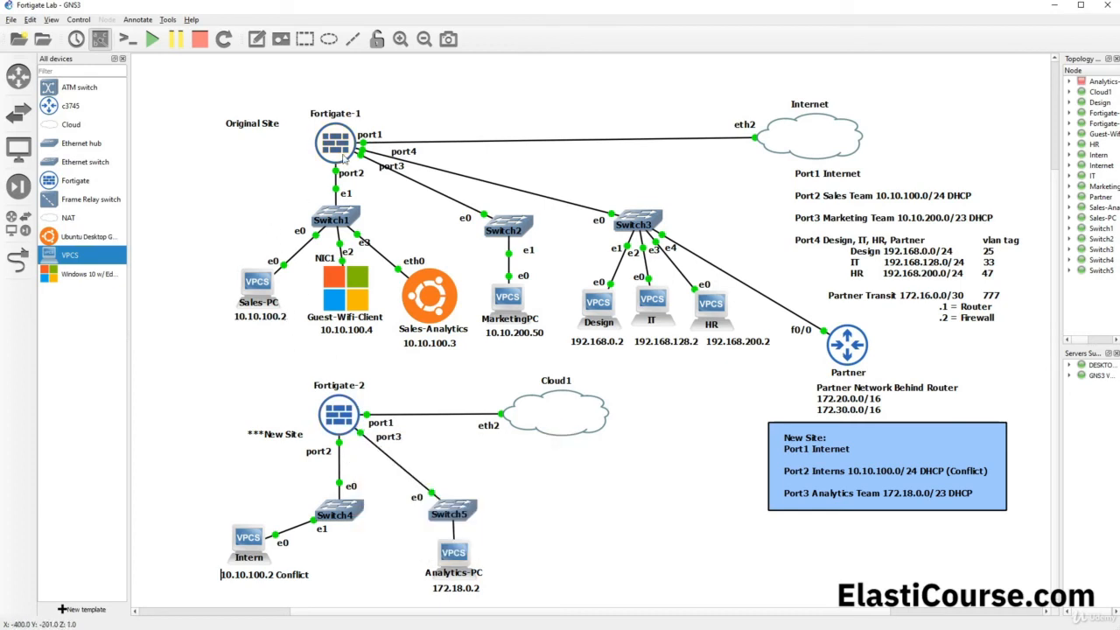
- Switch to the GNS3 topology, open the MarketingPC console and ping the Analytics PC at 172.18.0.2
click(512, 301)
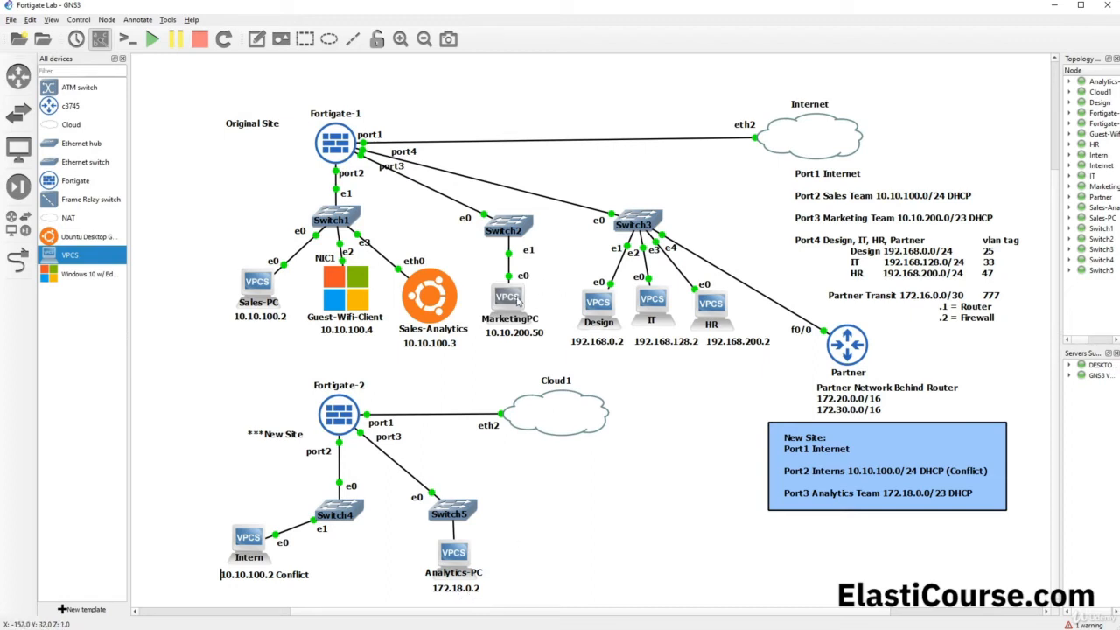
double_click(515, 298)
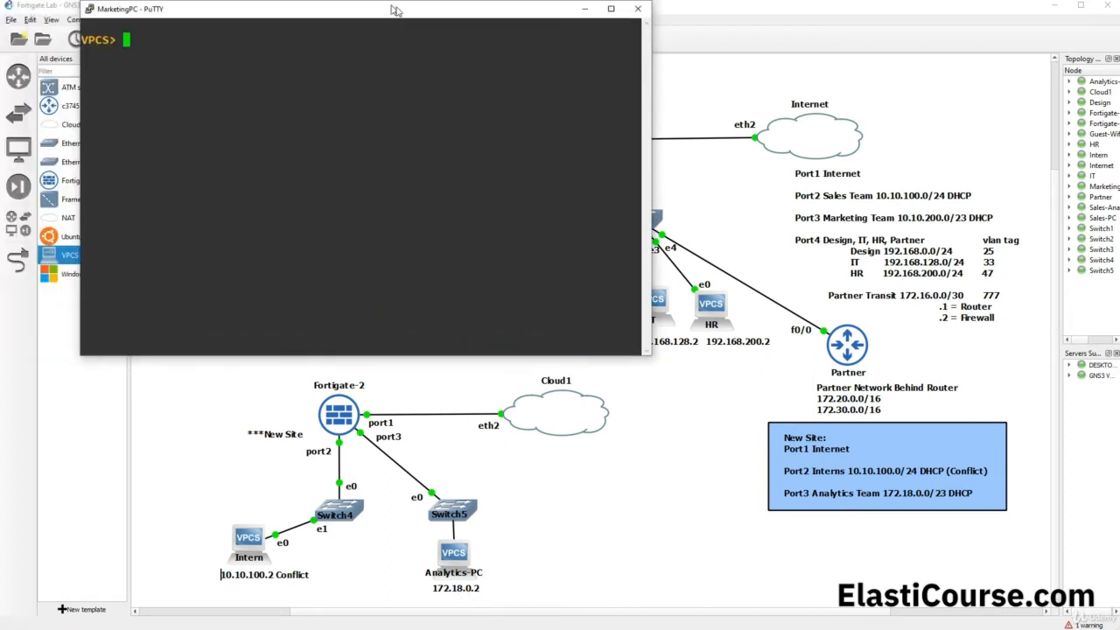
drag(386, 28, 595, 155)
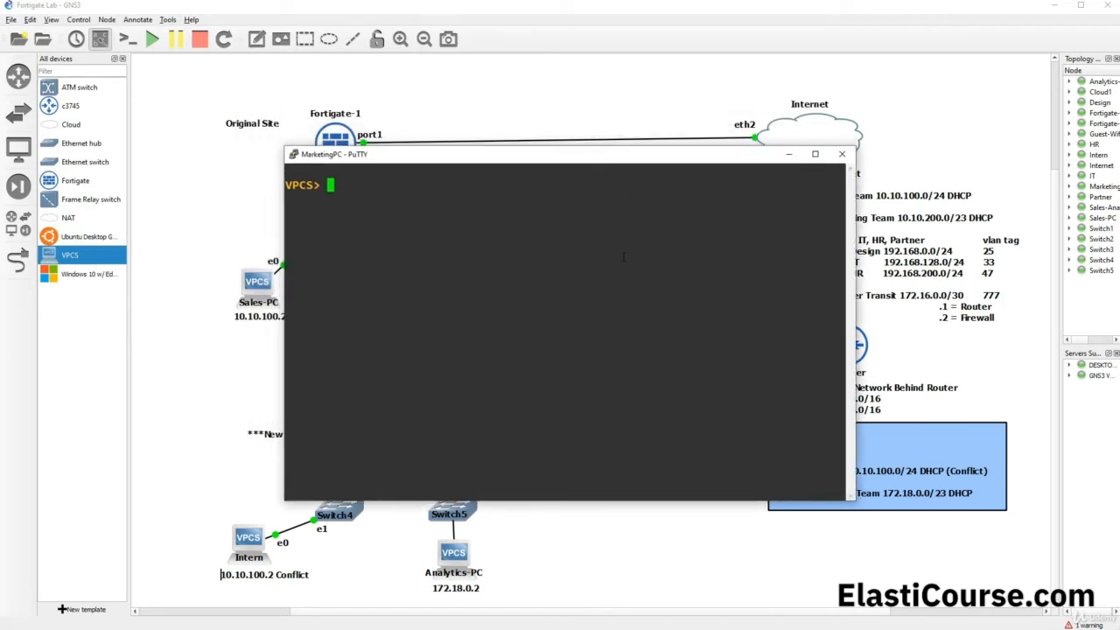
text(ping1)
key(BackSpace)
text(172.18.0.2)
key(Return)
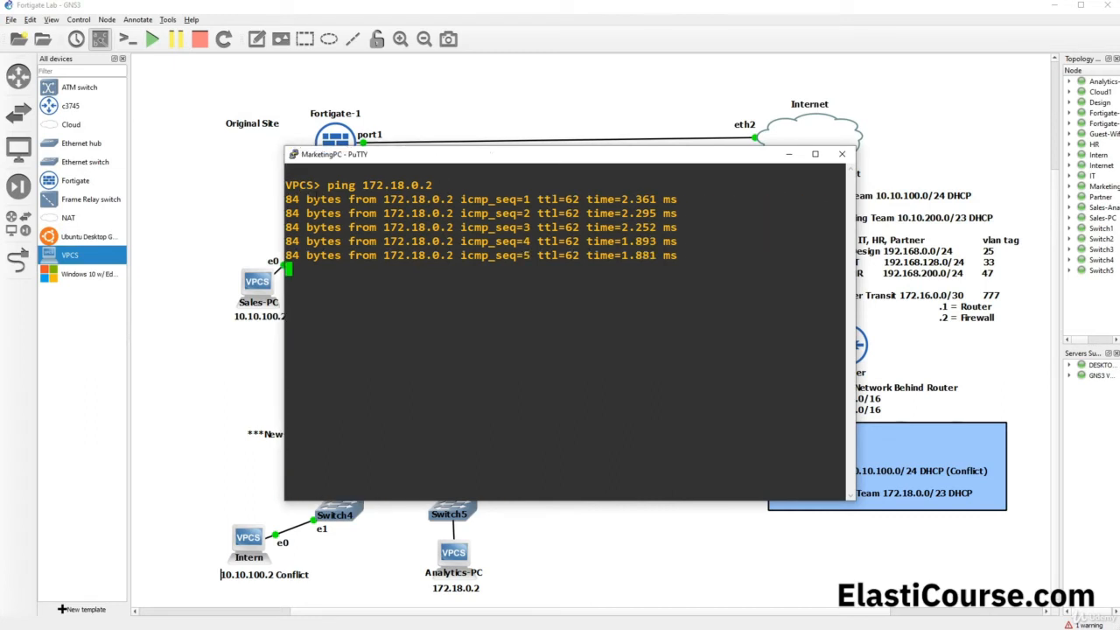
- Repeat the ping to 172.18.0.2 from MarketingPC while Wireshark captures the Fortigate-2 port1 link
click(499, 140)
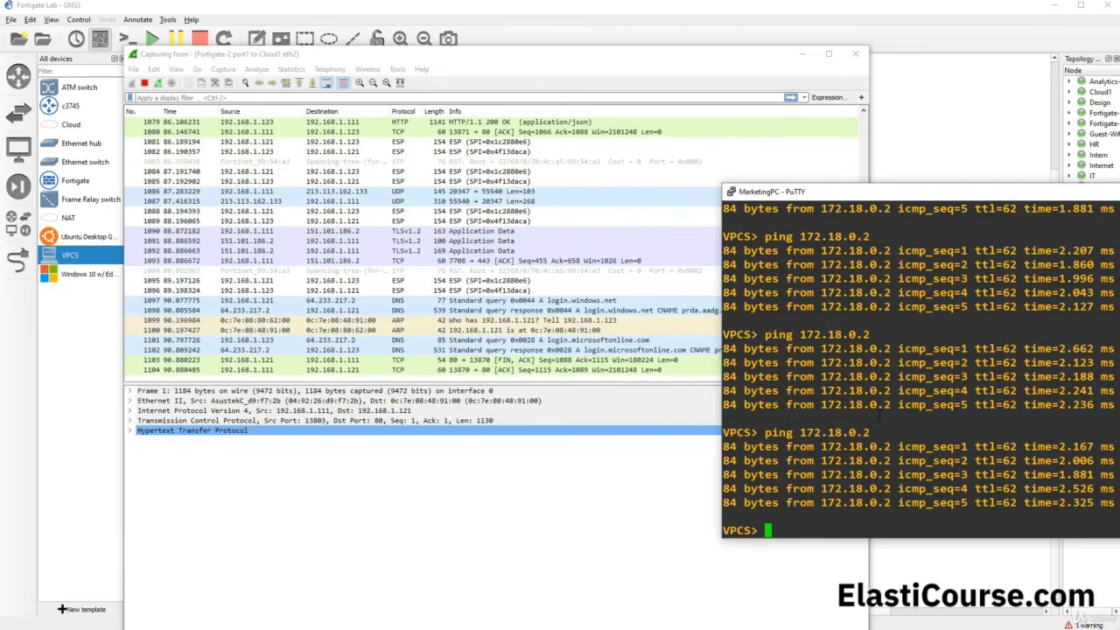
key(Up)
key(Return)
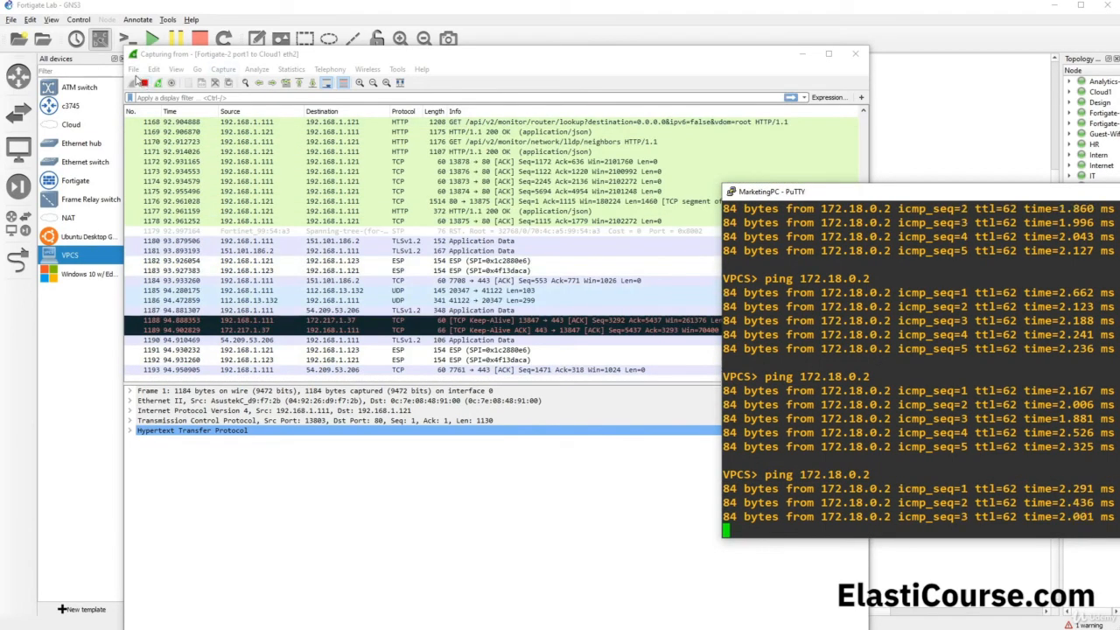
- Stop the Wireshark capture and inspect the Encapsulating Security Payload of an ESP packet from 192.168.1.121 to 192.168.1.123
click(148, 85)
click(146, 83)
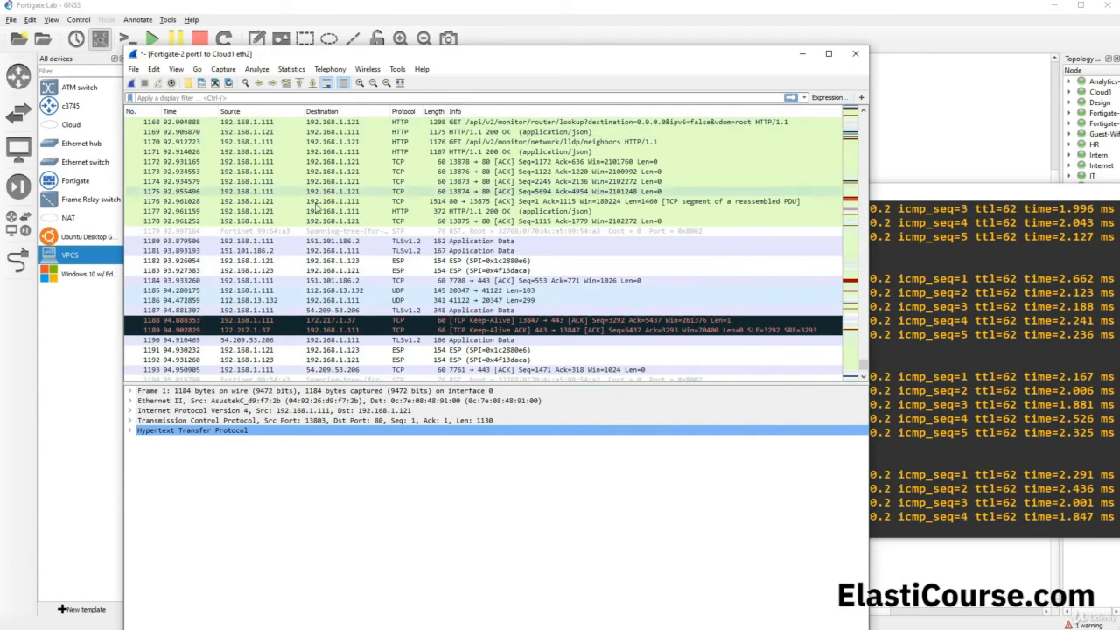
click(400, 260)
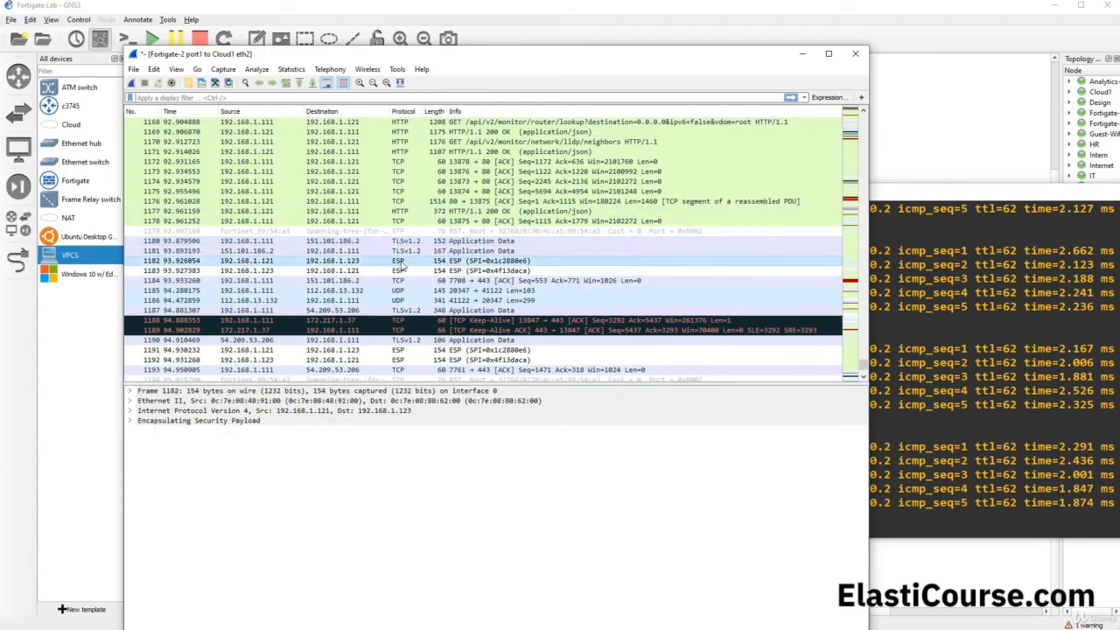
click(133, 421)
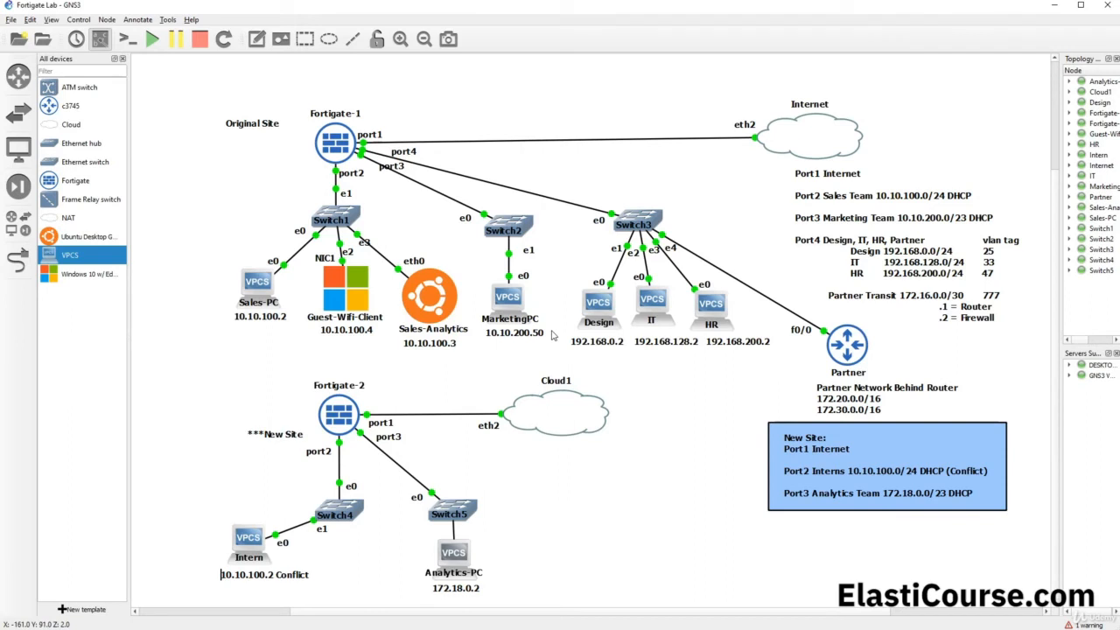
- Open the Analytics-PC console and ping the MarketingPC at 10.10.200.50
double_click(462, 557)
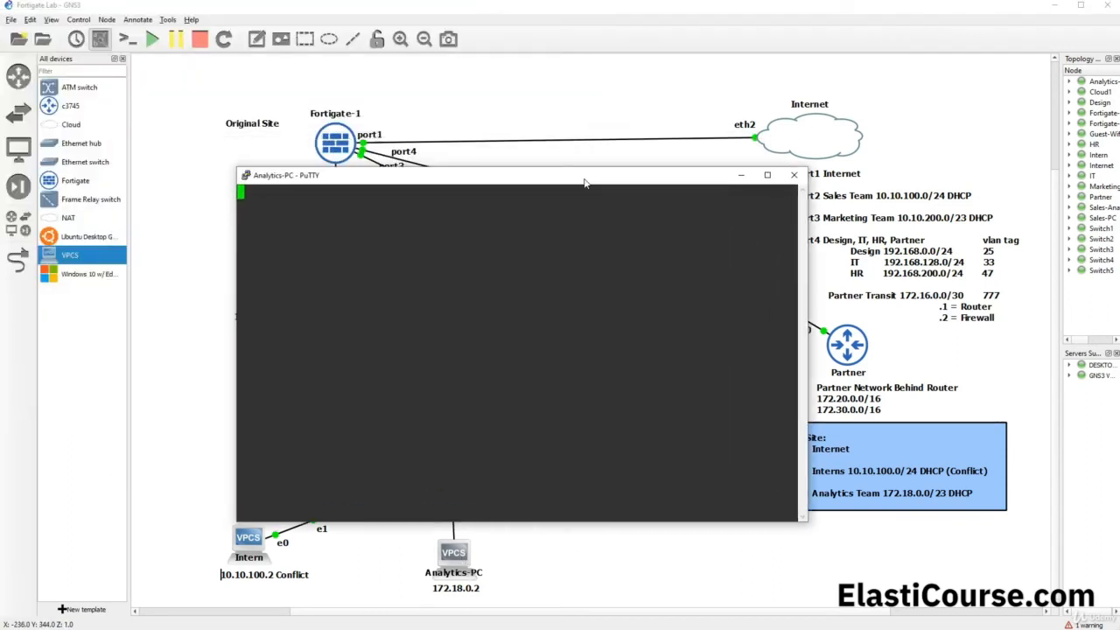
text(p)
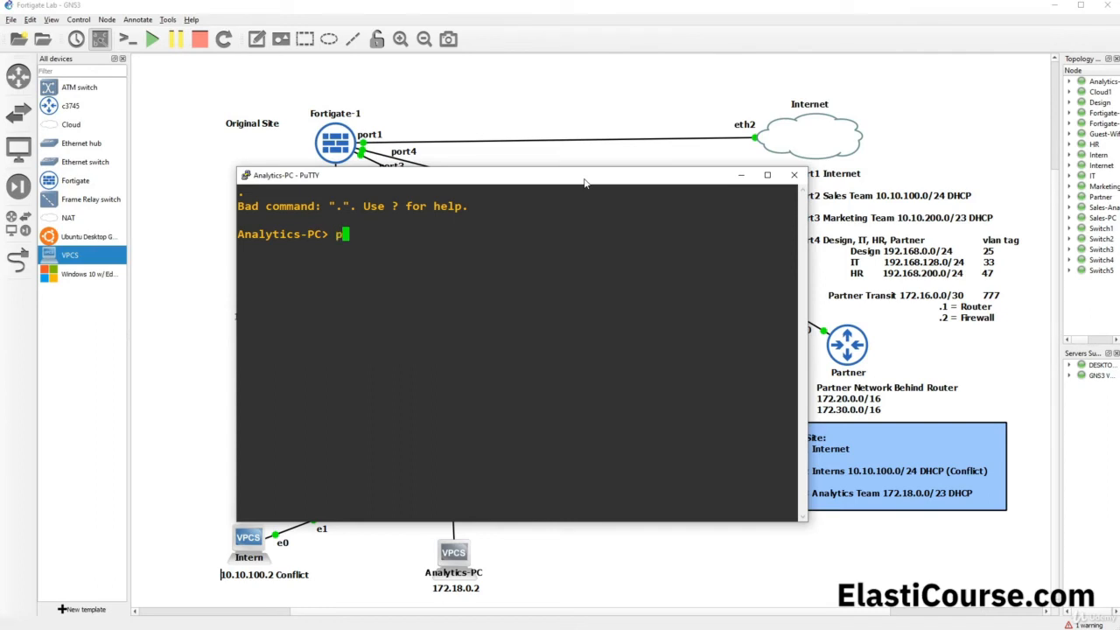
text(ing 10.10.200.50)
key(Return)
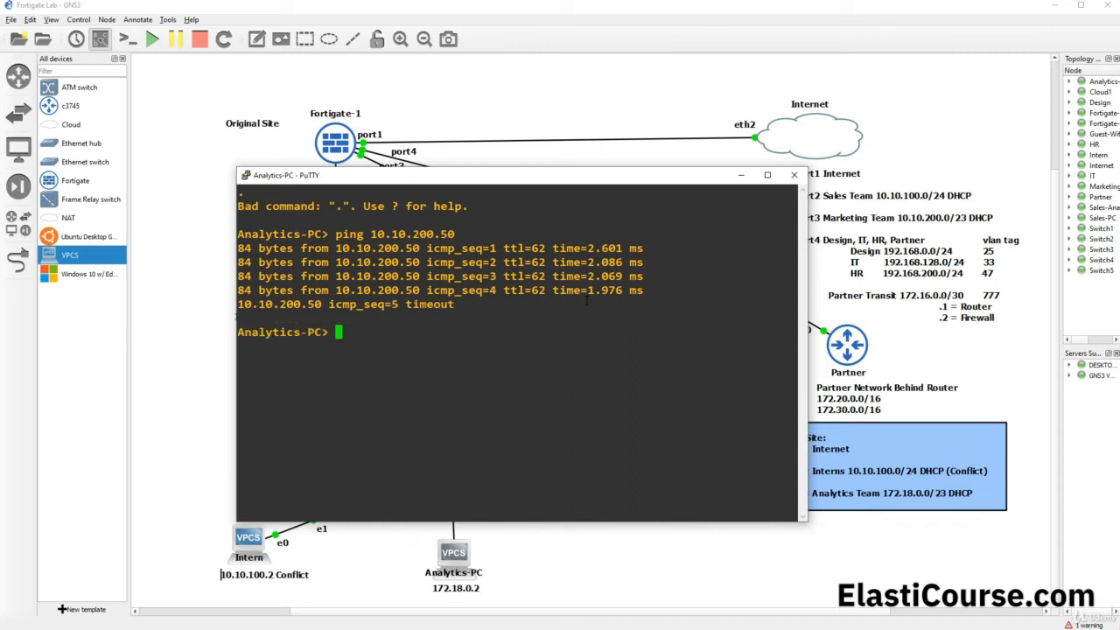
- Switch to the NewSite FortiGate and add a phase 2 selector to VPN2Original with local subnet 172.18.0.0/23 and remote subnet 192.168.0.0/16
click(210, 267)
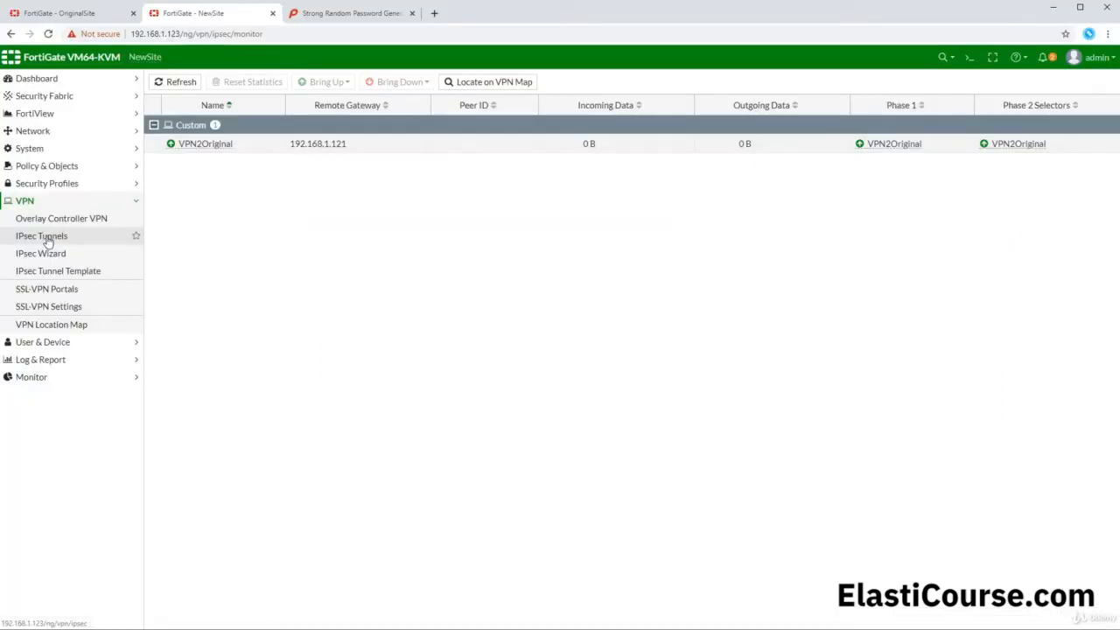
click(45, 242)
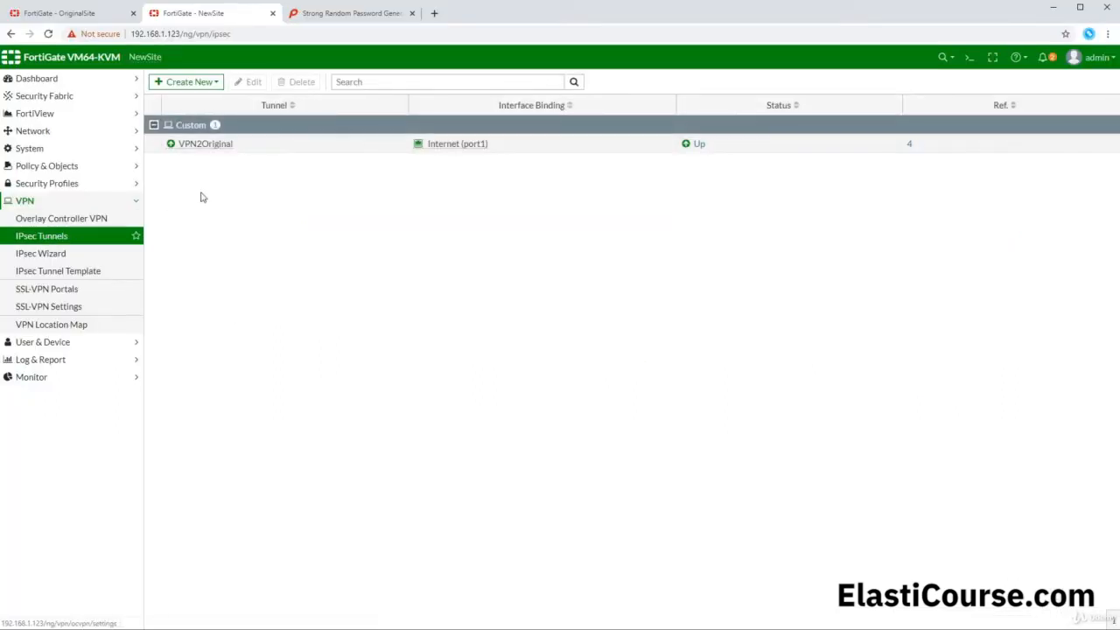
double_click(248, 148)
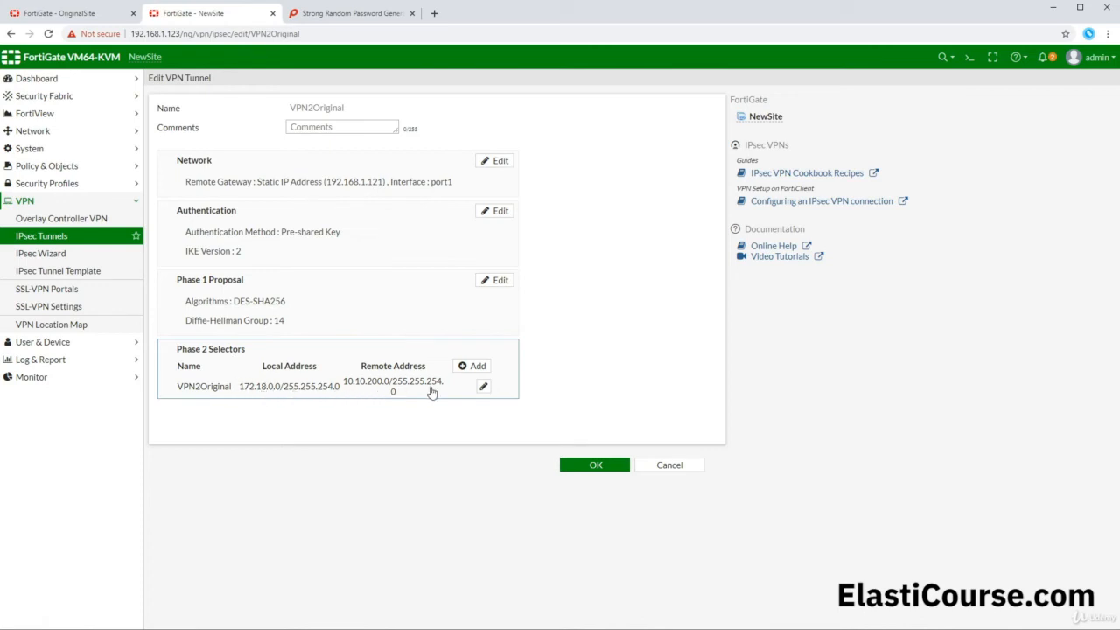
click(475, 366)
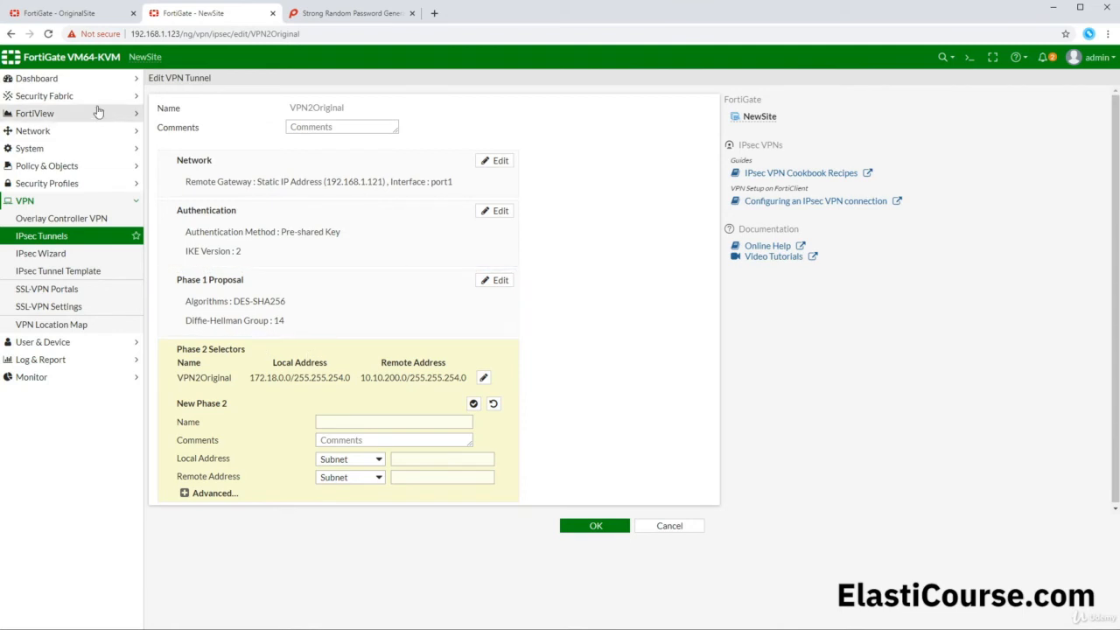
click(435, 456)
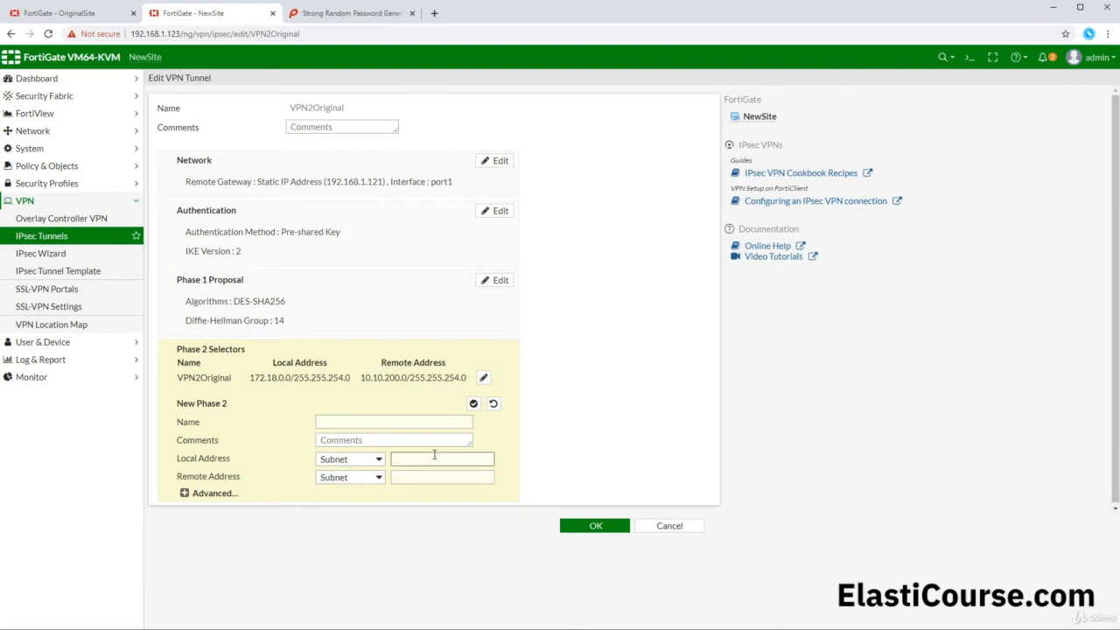
text(172.18)
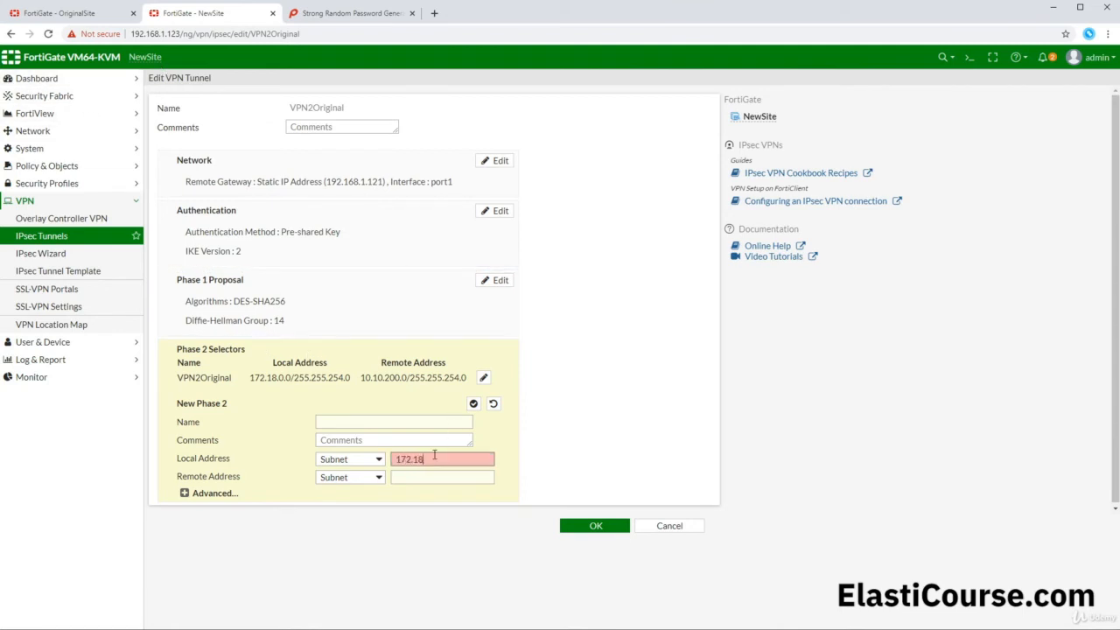
text(.0.0/23)
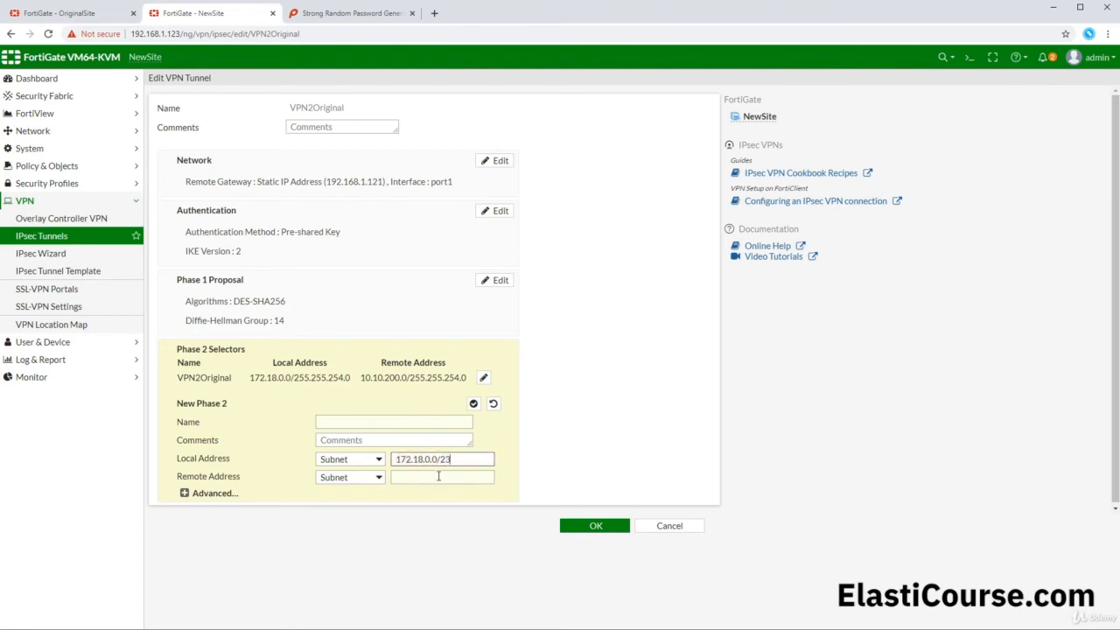
click(438, 477)
text(1)
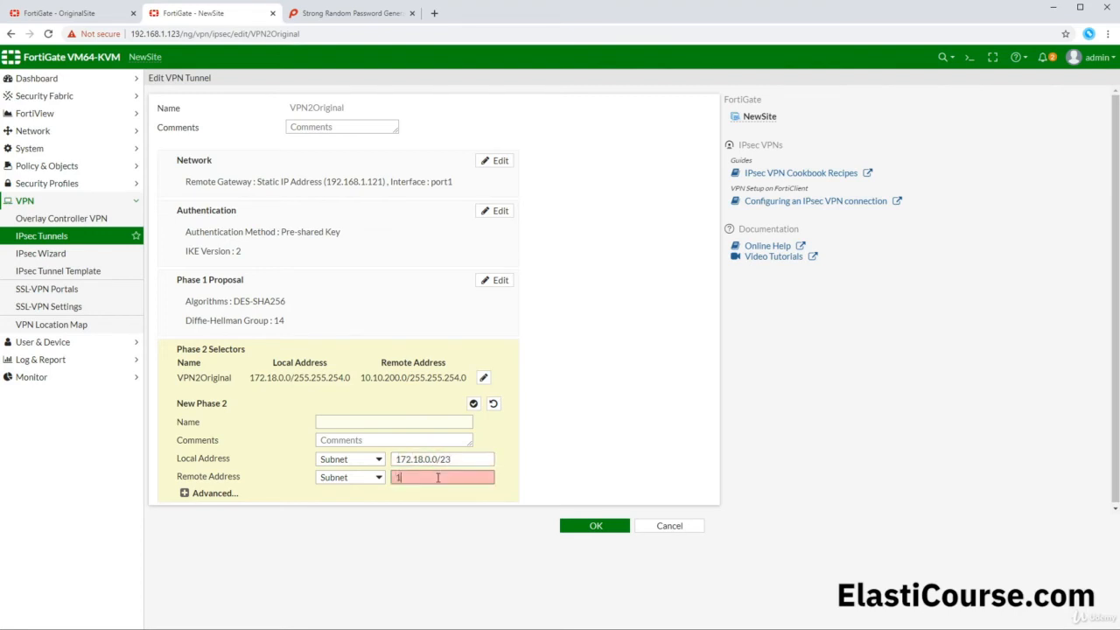
text(92.168.0.0/16)
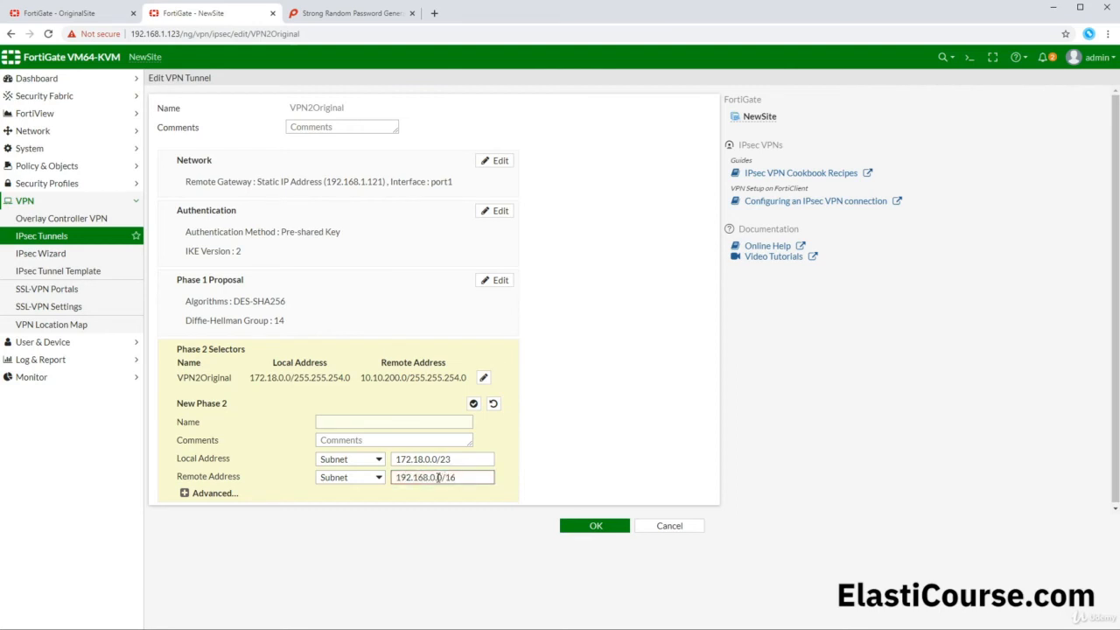
- Reduce the new selector's phase 2 proposal to a single entry using DES encryption and SHA256 authentication
click(186, 493)
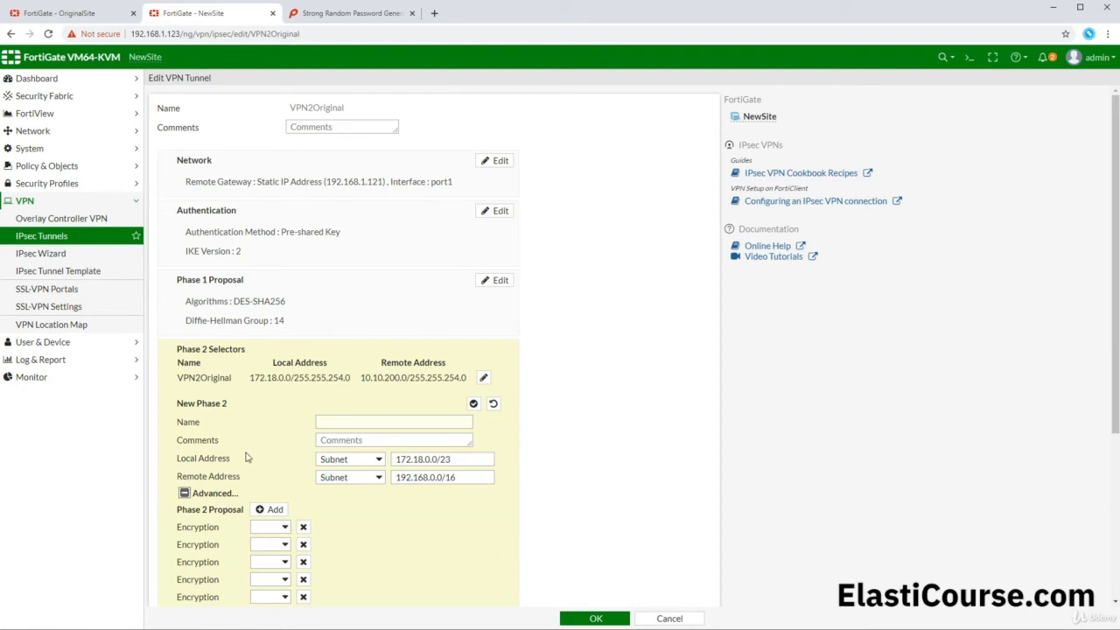
scroll(247, 457, down, 2)
click(303, 369)
click(302, 369)
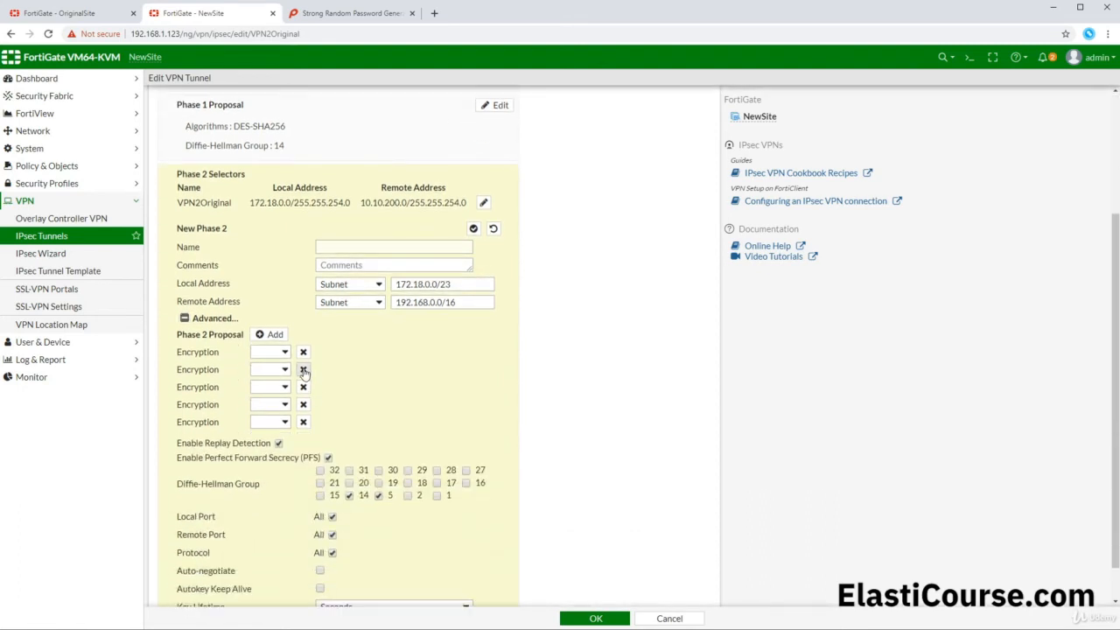
click(302, 369)
click(303, 369)
click(303, 370)
click(302, 377)
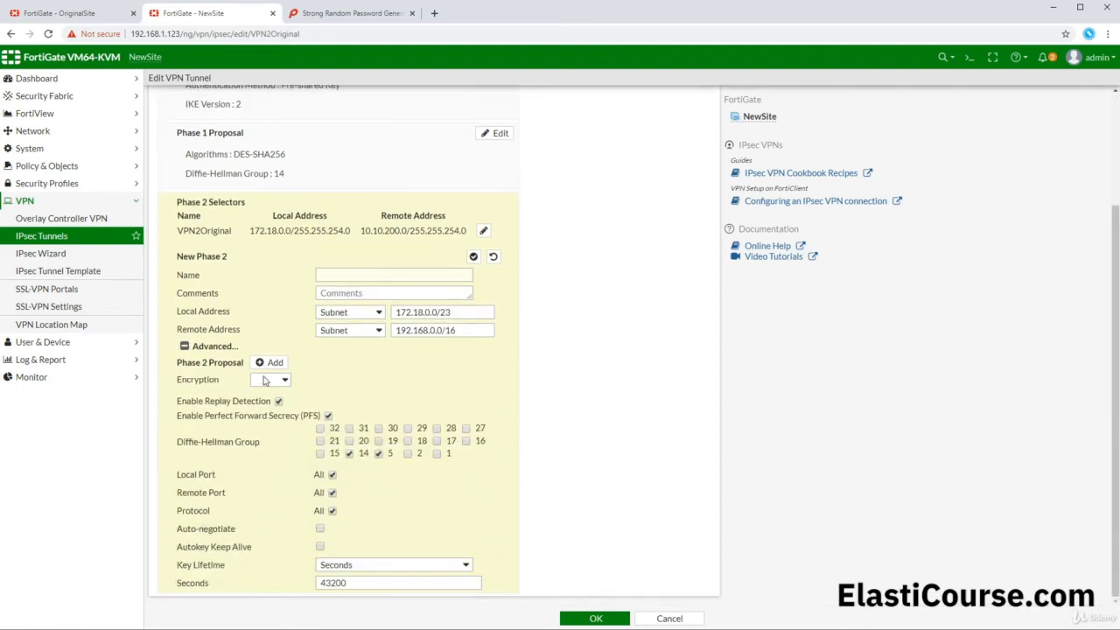
click(274, 383)
click(263, 415)
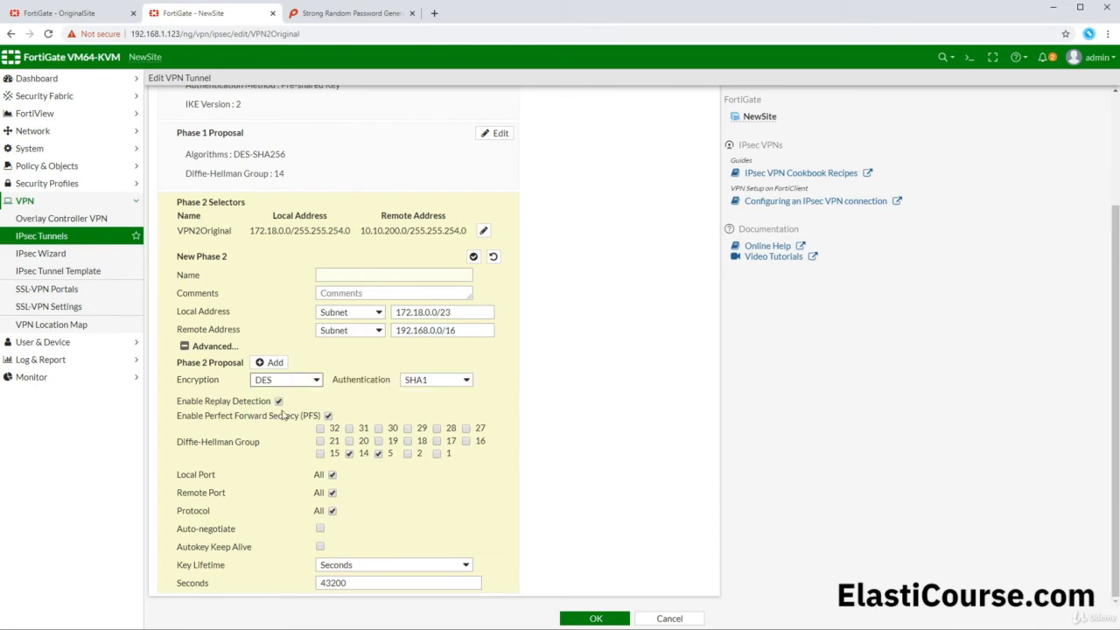
click(429, 380)
click(436, 425)
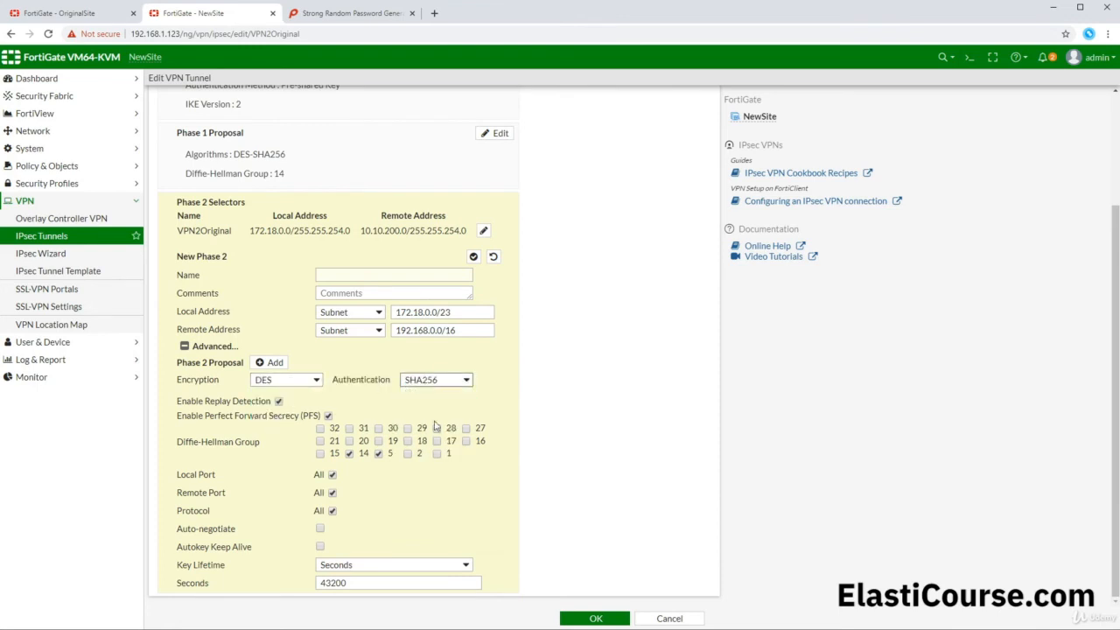
- Restrict the new selector to Diffie-Hellman group 14, enable auto-negotiate, and save it under the name Phase2New
click(380, 454)
click(320, 528)
click(596, 619)
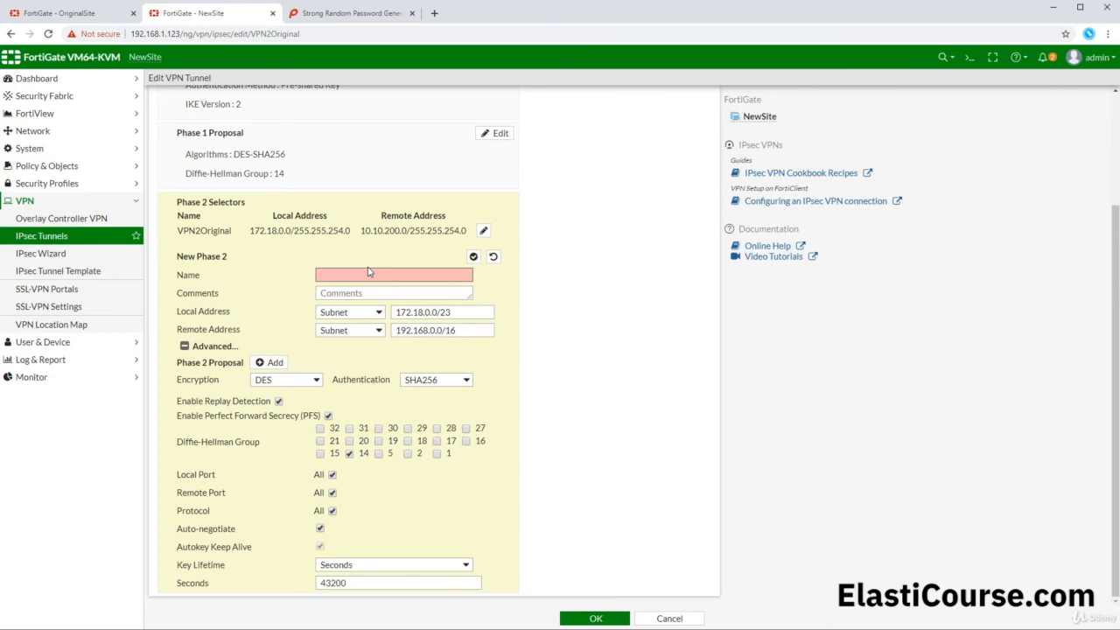
text(Phase2Ne)
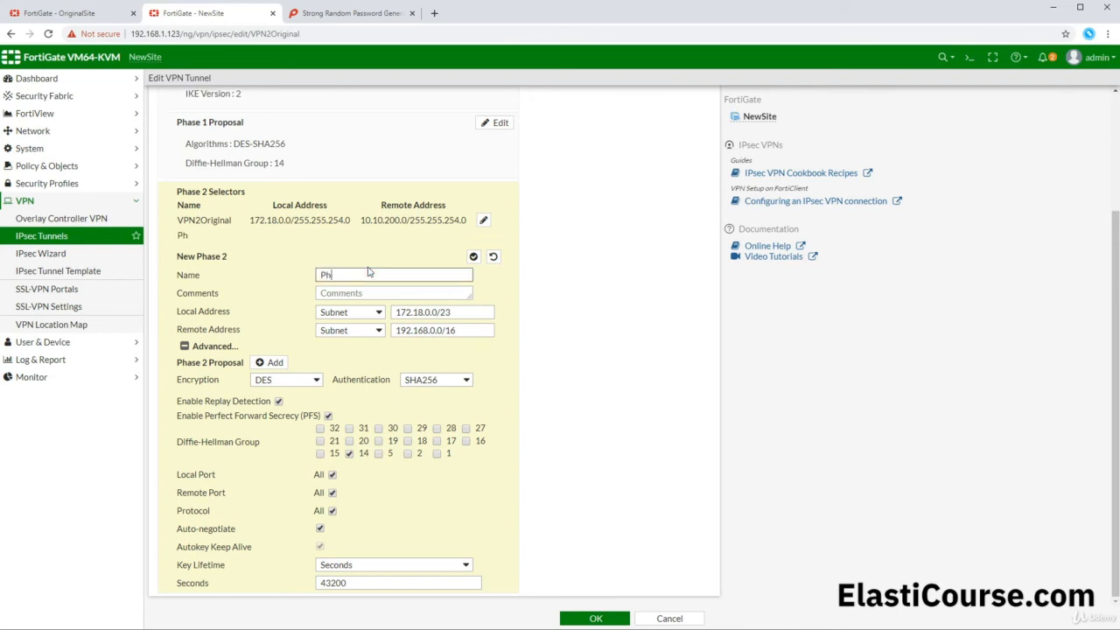
text(w)
click(598, 619)
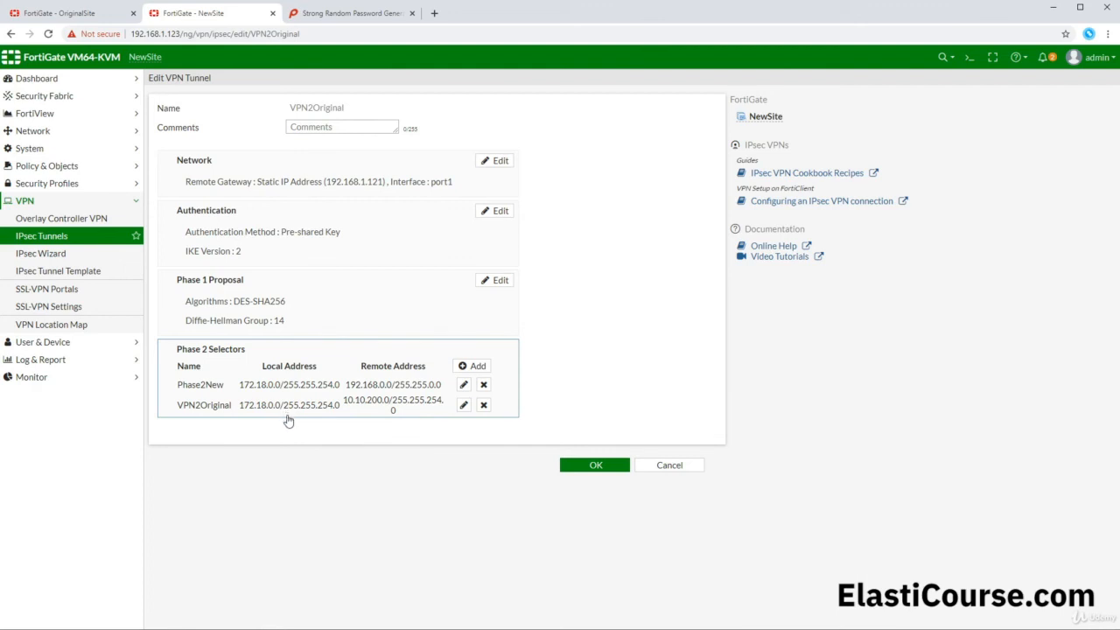
- Switch to the OriginalSite FortiGate and add a phase 2 selector named Phase2New to the VPN2NEwSite tunnel
click(61, 14)
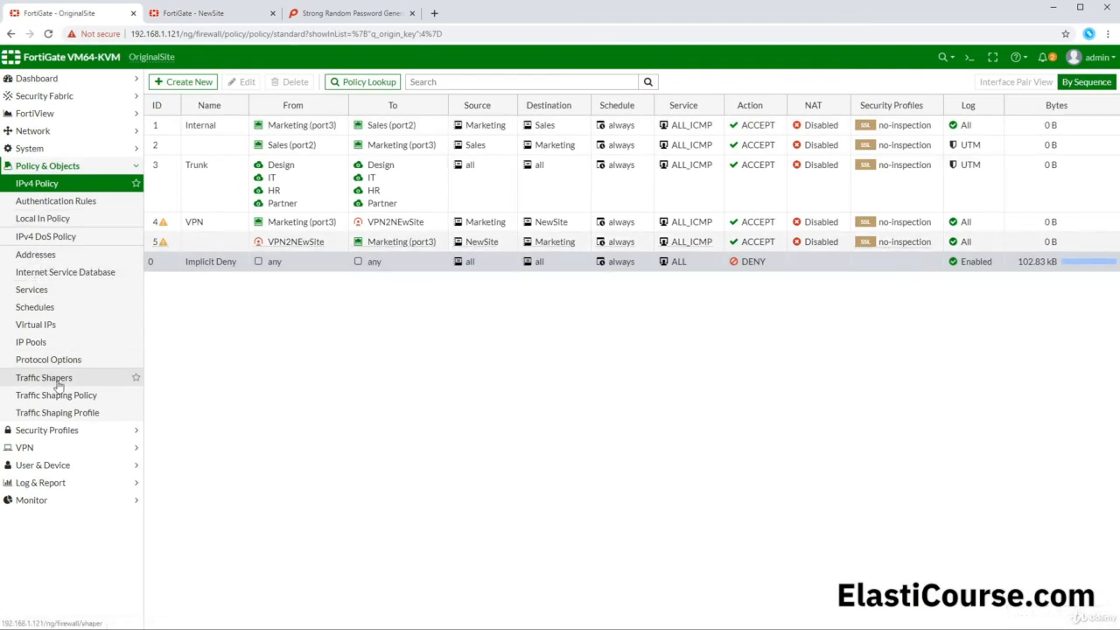
click(39, 447)
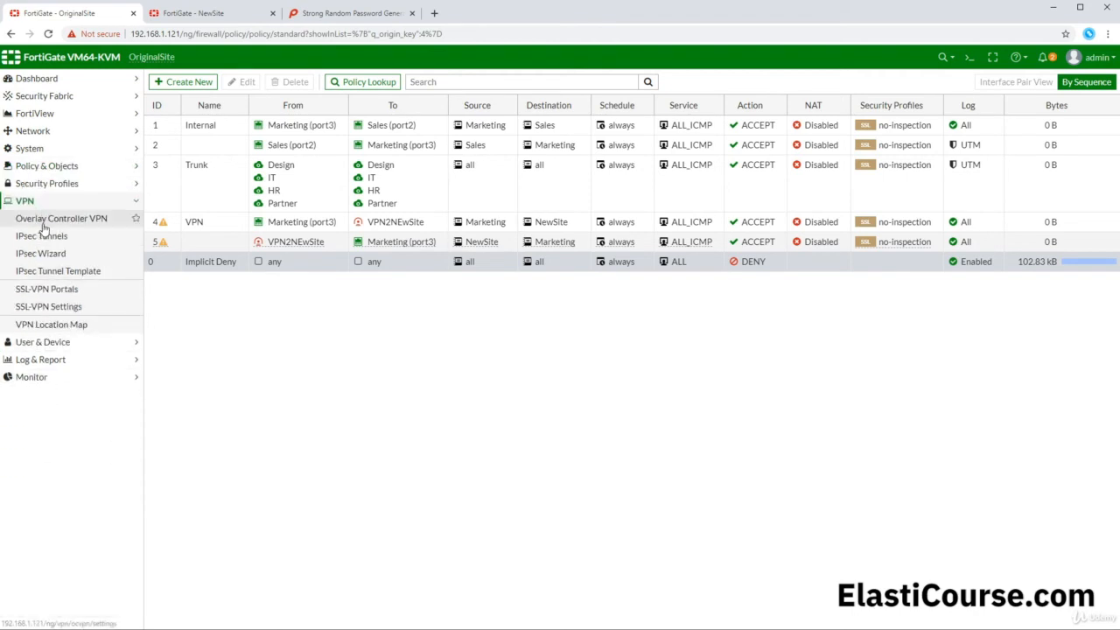
click(42, 235)
double_click(235, 146)
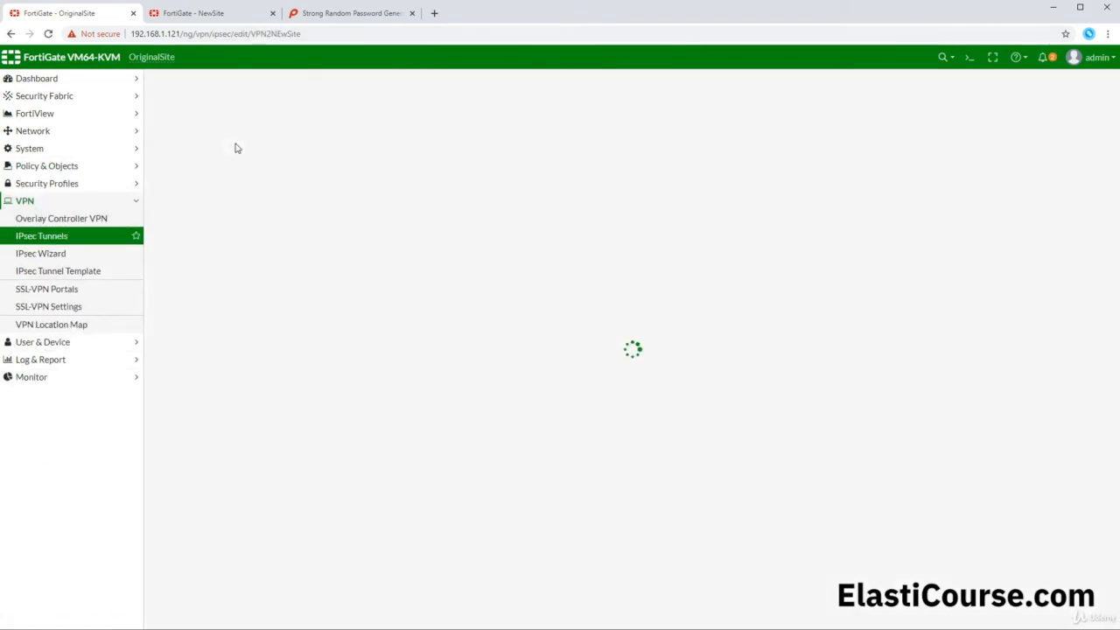
click(467, 366)
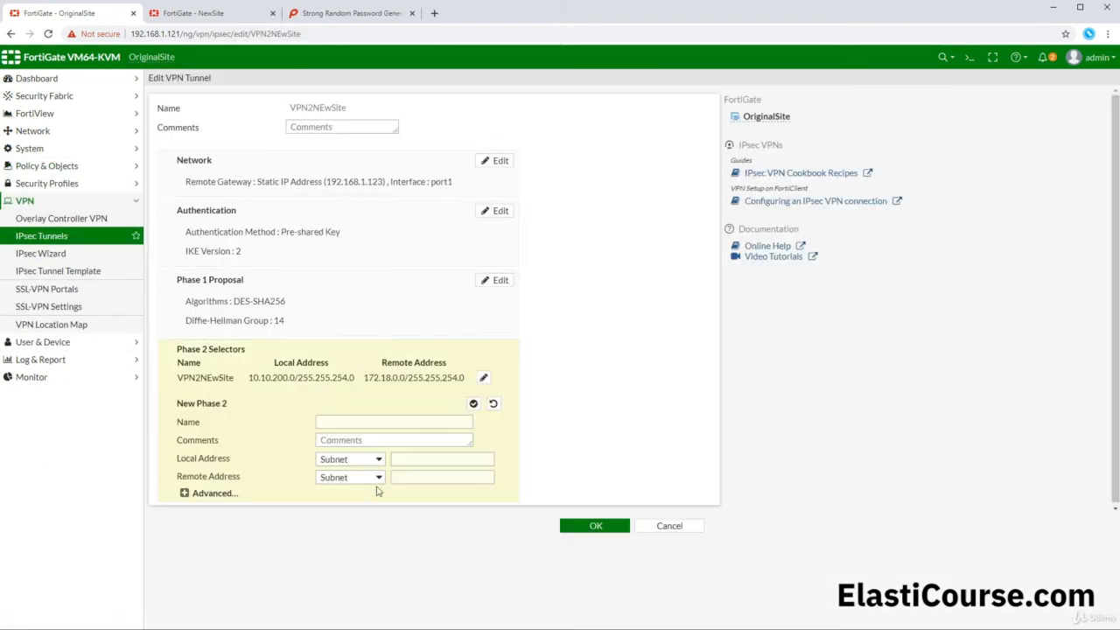
click(395, 420)
text(P)
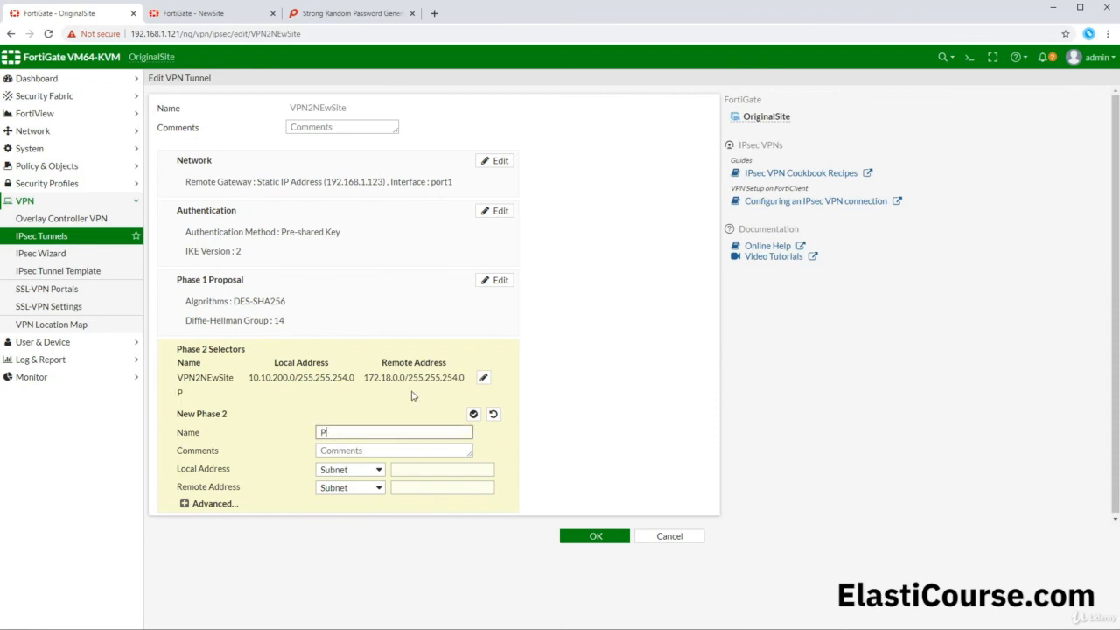
text(hase2New)
drag(370, 432, 291, 427)
- Set Phase2New's local subnet to 192.168.0.0/16 and its remote subnet to 172.18.0.0/23
click(403, 472)
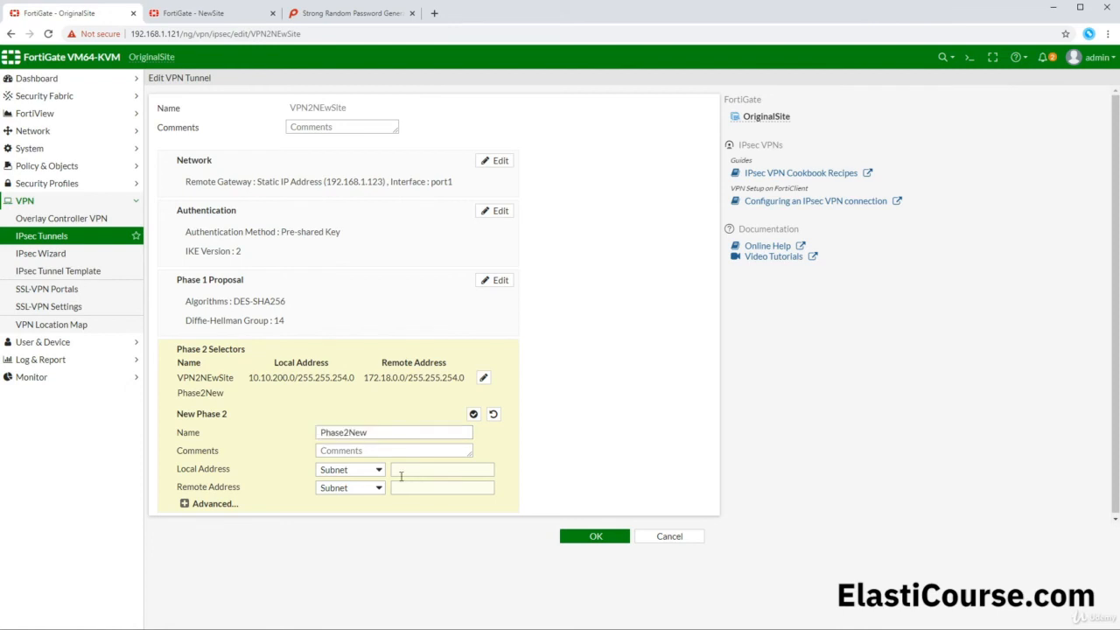
text(192)
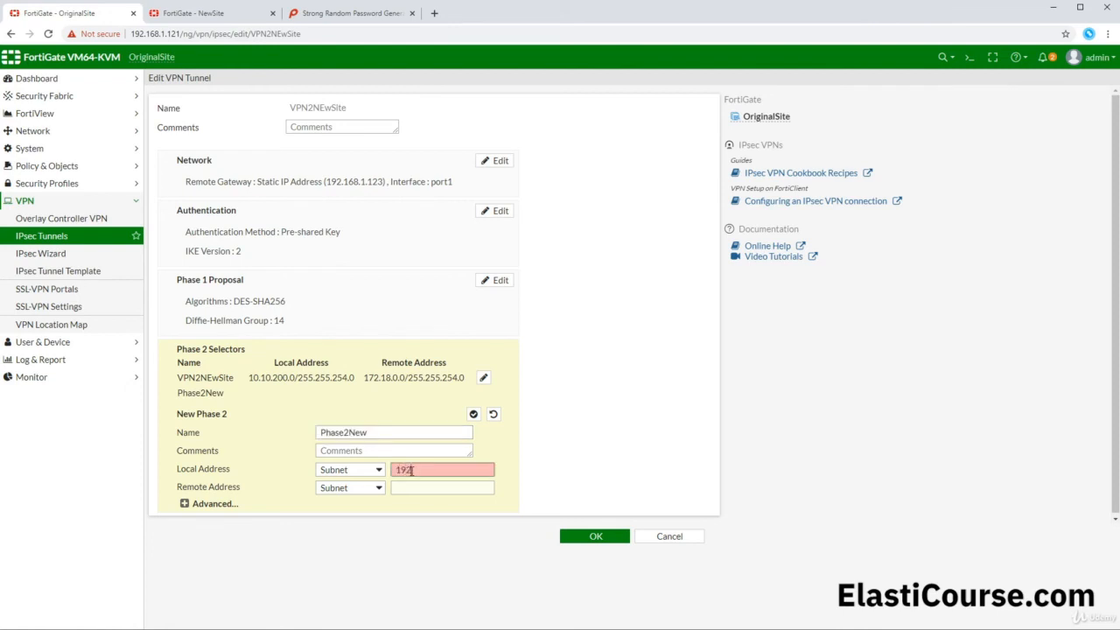
text(.168.0.0/16)
key(Tab)
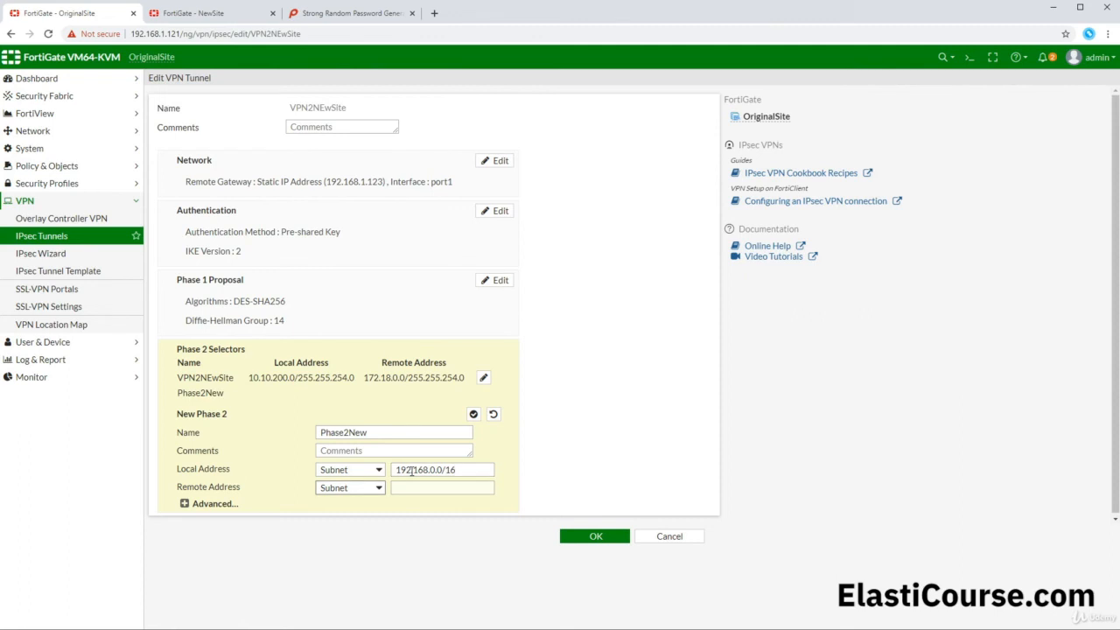
key(Tab)
text(17)
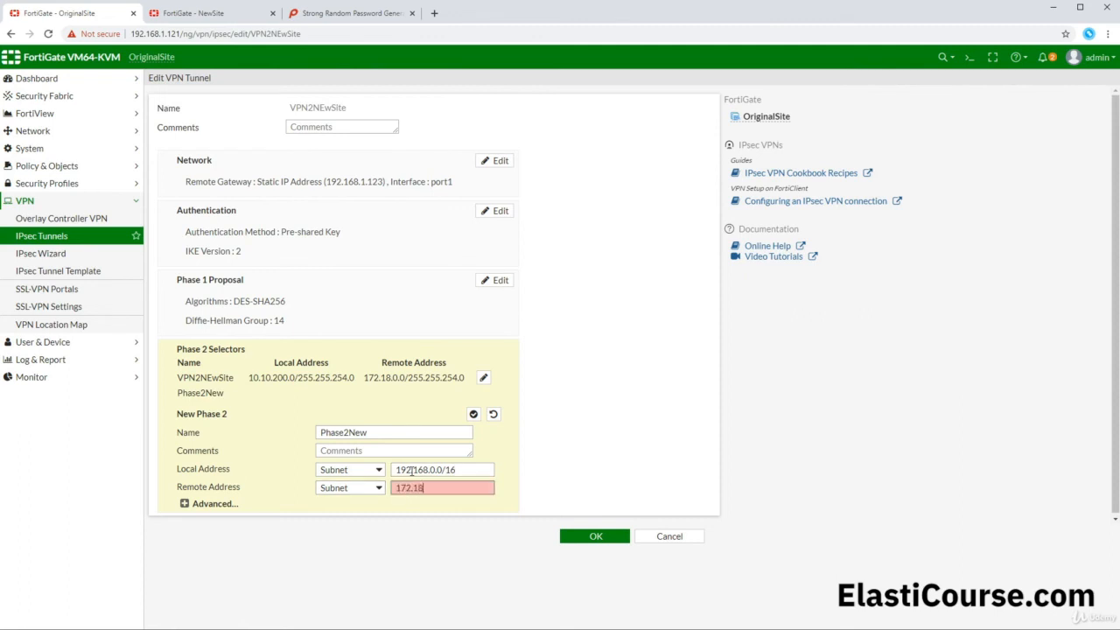
text(2.18.0.0/23)
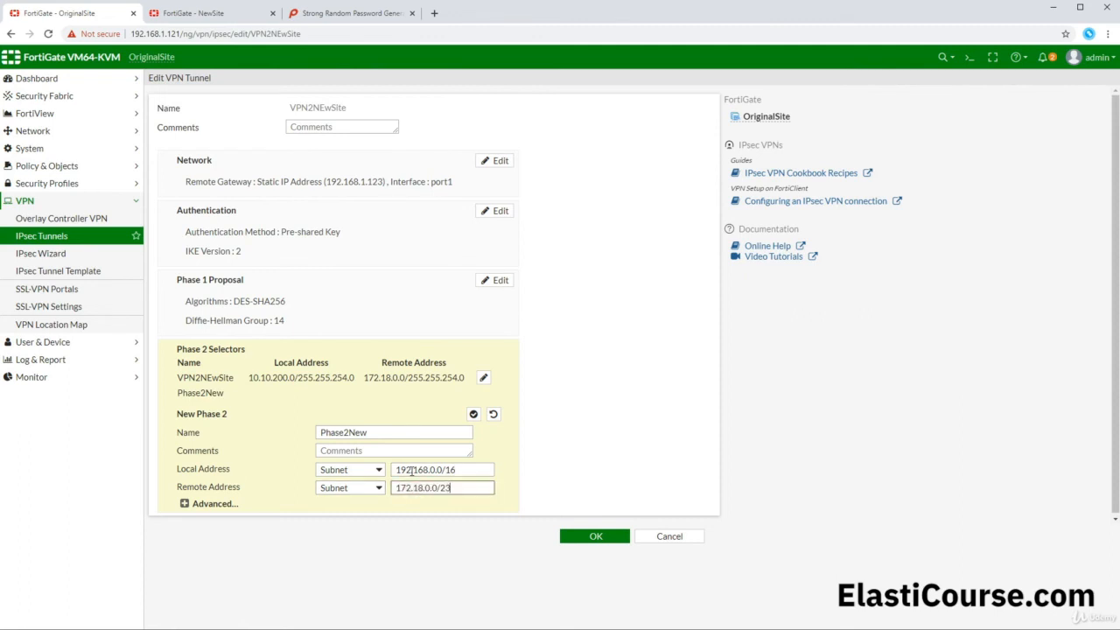
- Reduce Phase2New's proposal on OriginalSite to one entry with DES encryption and SHA256 authentication
click(215, 503)
scroll(324, 388, down, 2)
click(304, 364)
click(303, 379)
click(280, 379)
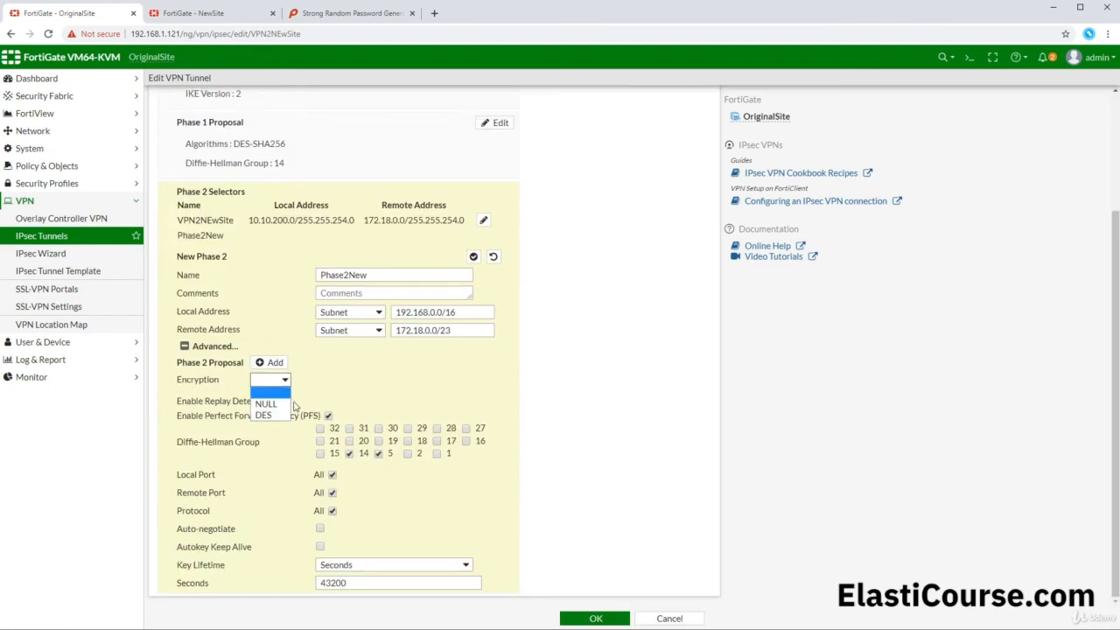
click(270, 417)
click(418, 381)
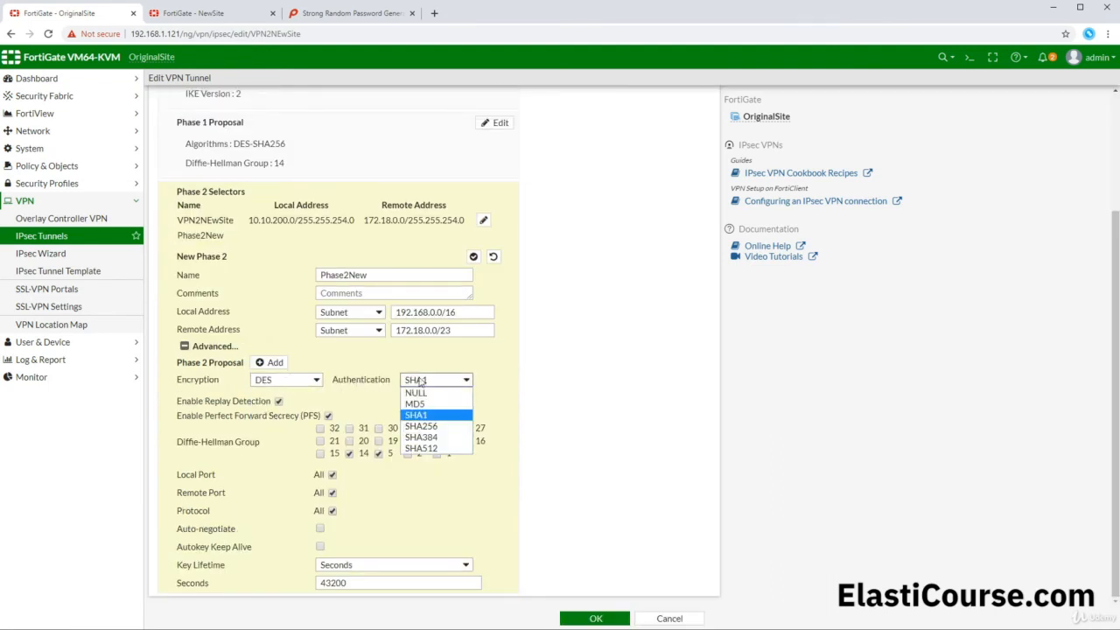
click(424, 429)
- Save Phase2New with only Diffie-Hellman group 14 and auto-negotiate enabled, and reopen the VPN2NEwSite tunnel to review its selectors
click(378, 453)
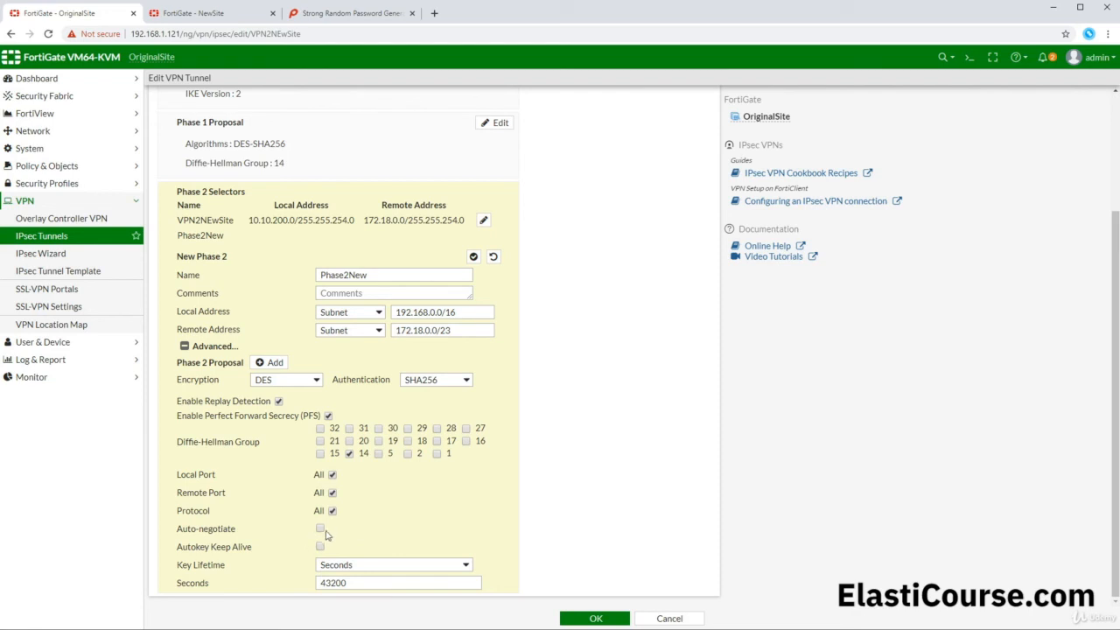
click(319, 528)
click(591, 619)
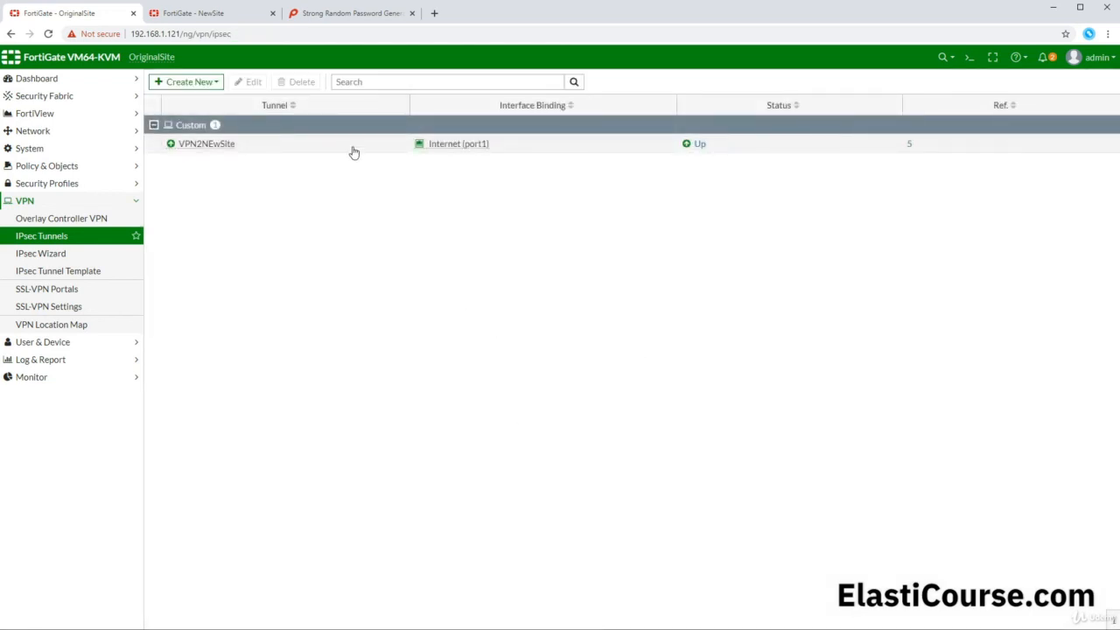
double_click(353, 150)
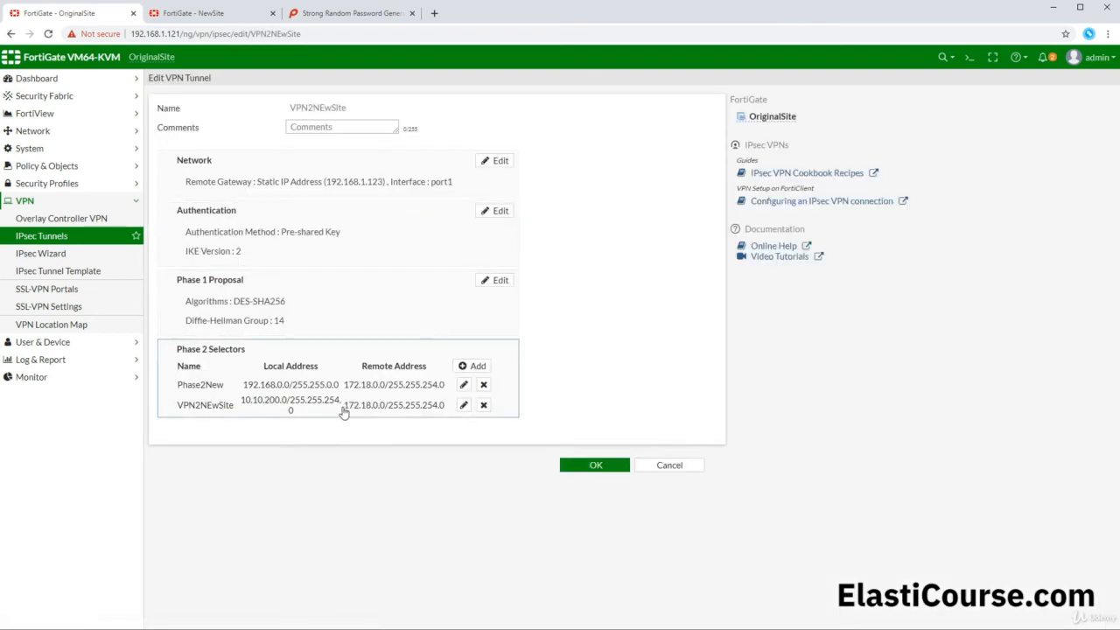
- Close the VPN2NEwSite tunnel editor without changes, switch to the GNS3 topology and open the Fortigate-1 console
click(681, 469)
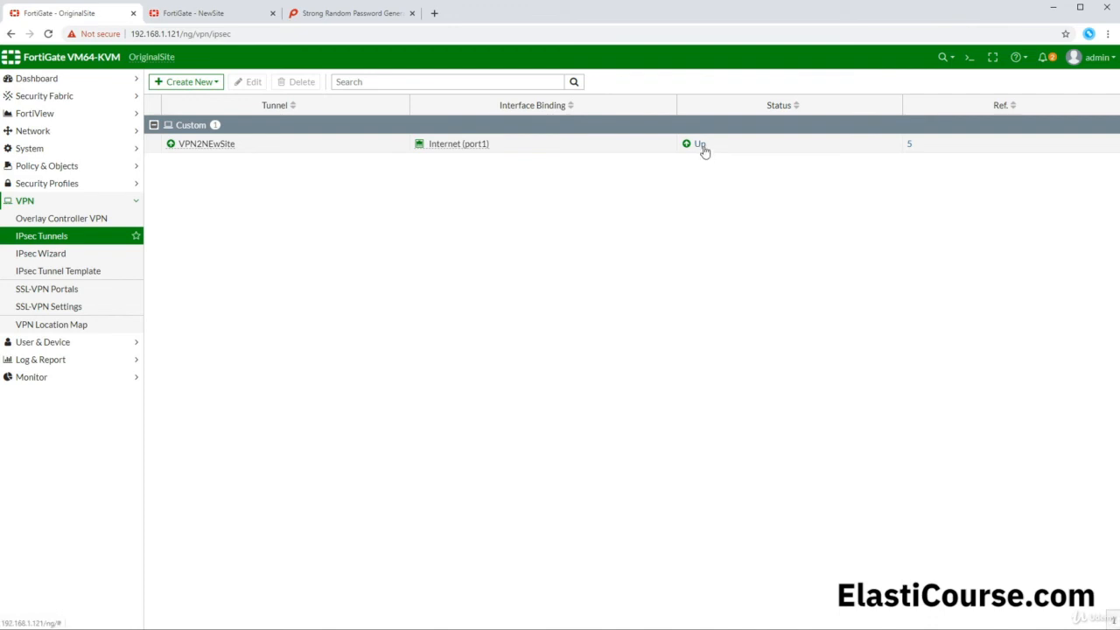
click(100, 629)
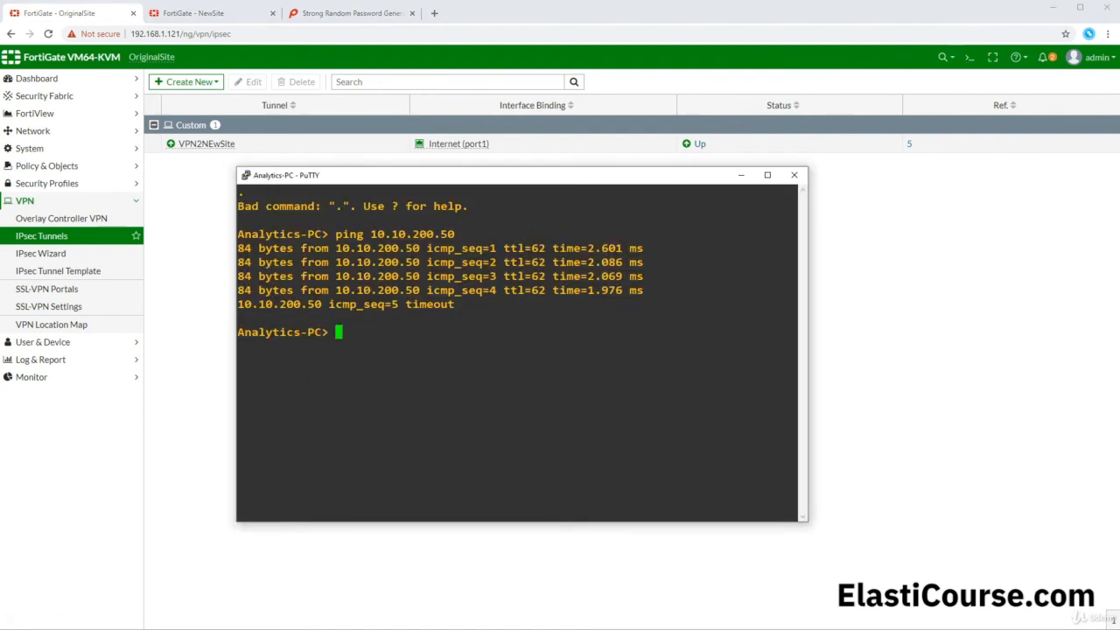
click(100, 629)
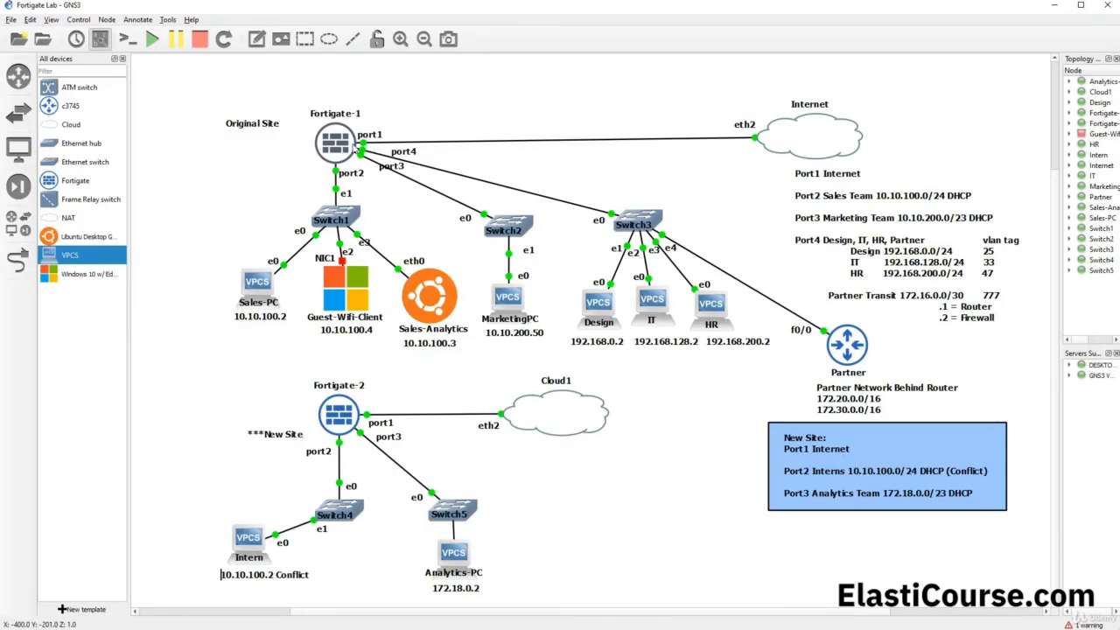
double_click(345, 150)
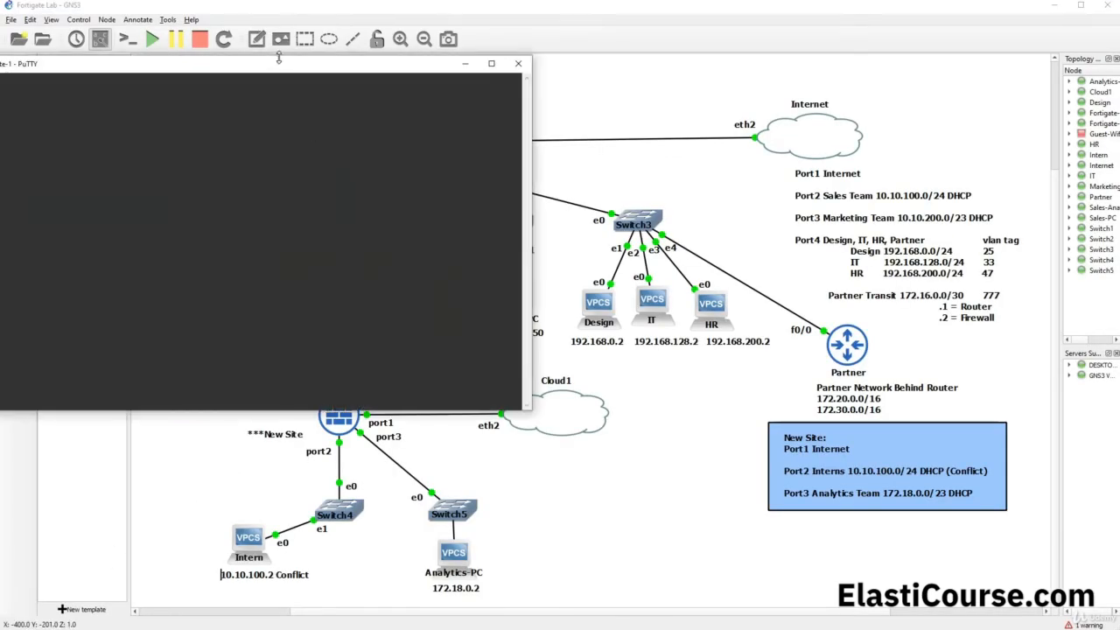
drag(331, 75, 520, 144)
key(Return)
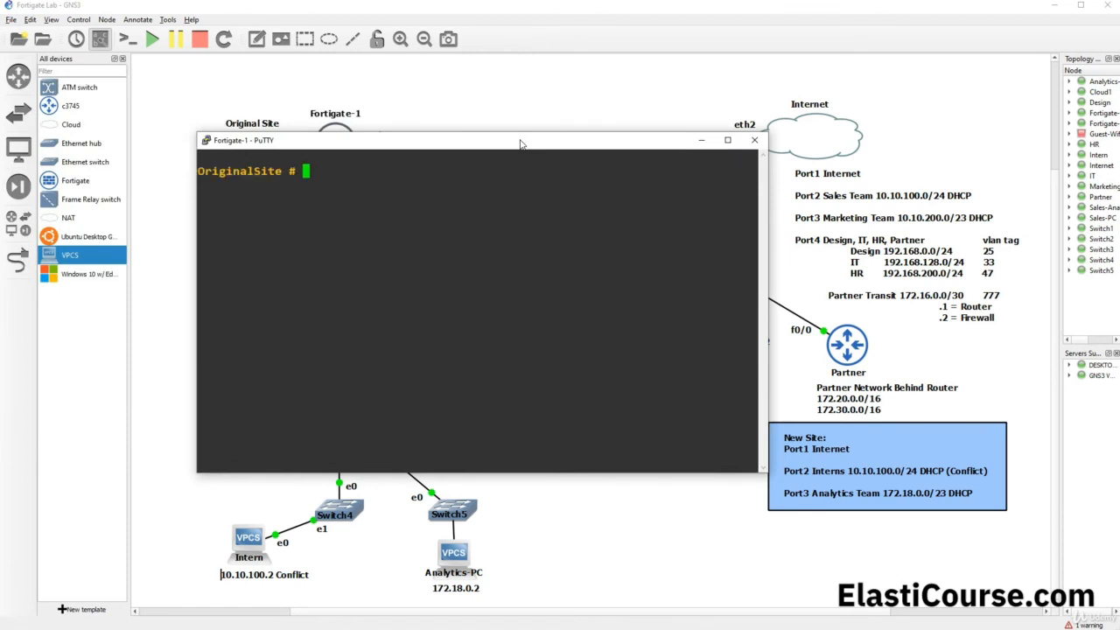
- Run "get vpn ipsec tunnel summary" on OriginalSite and examine the tunnel's remote gateway, selector status and receive counters
text(get vpn ipsec tunnel )
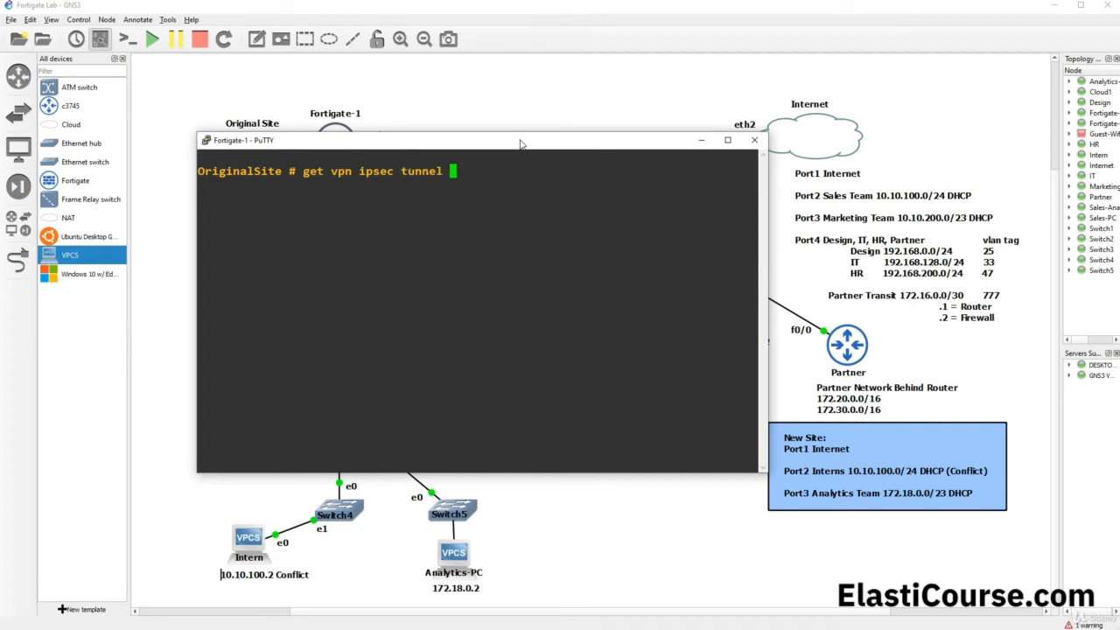
text(summary)
key(Return)
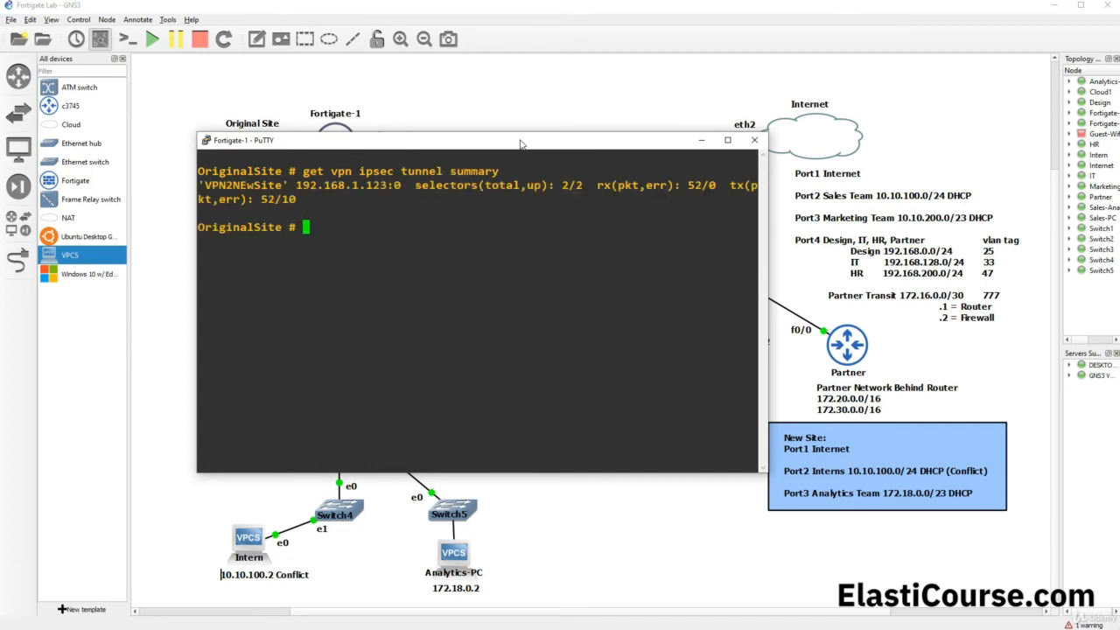
drag(198, 186, 293, 185)
double_click(297, 185)
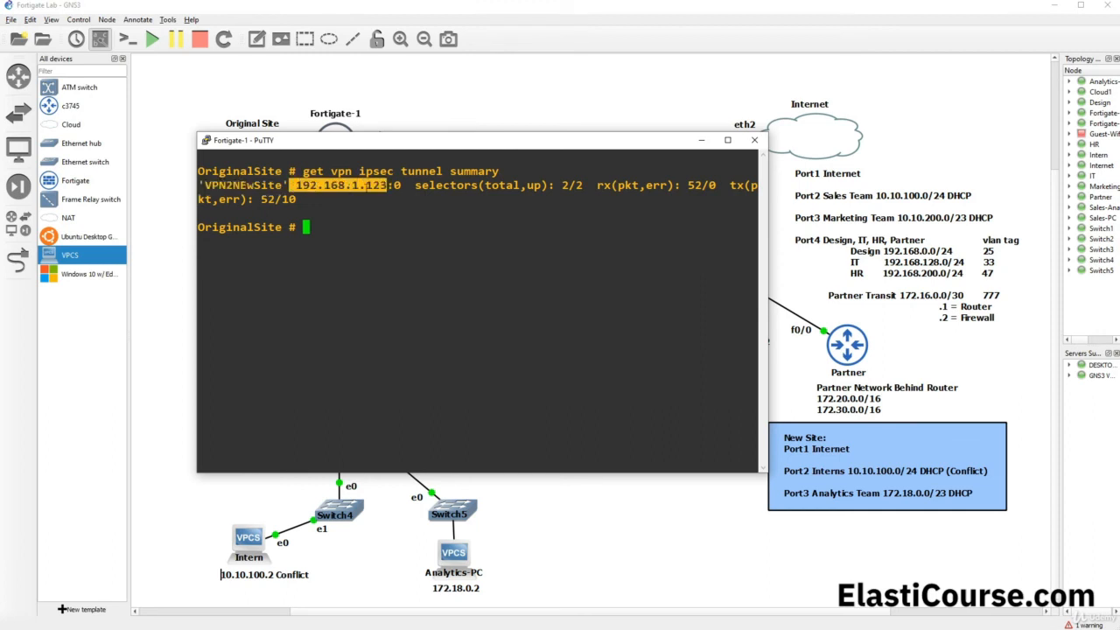
double_click(440, 186)
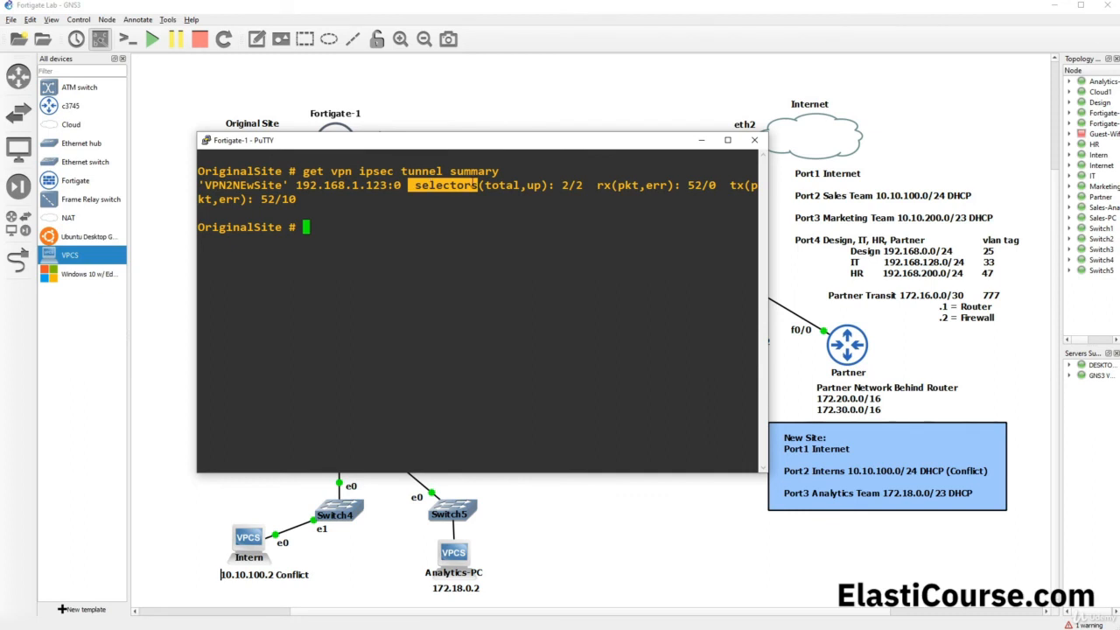
double_click(562, 185)
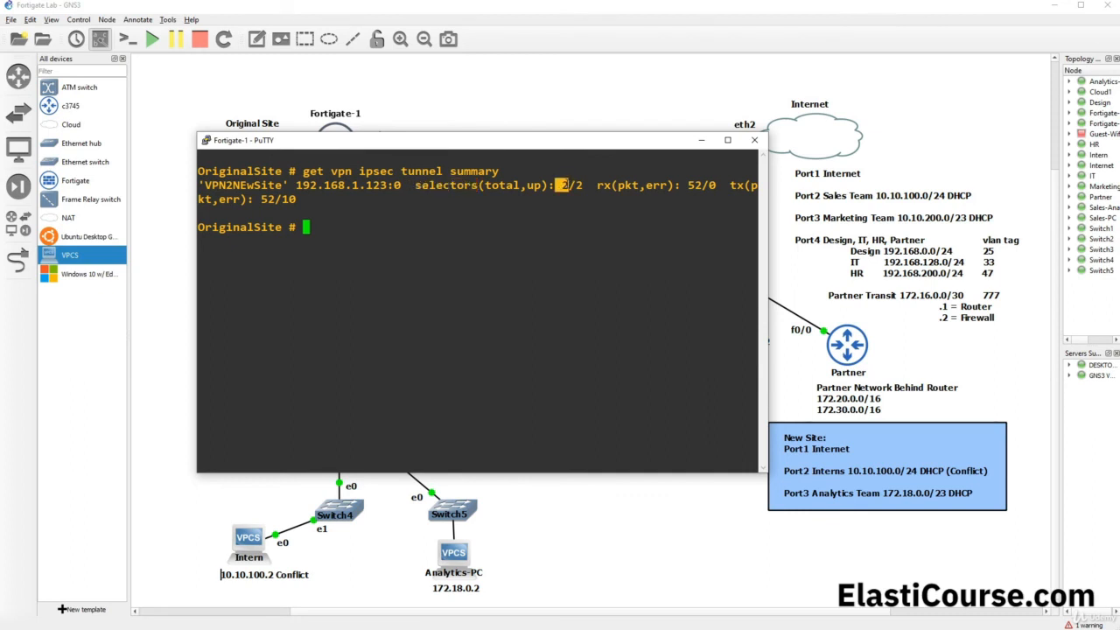
drag(586, 182, 574, 186)
click(582, 179)
drag(593, 185, 642, 184)
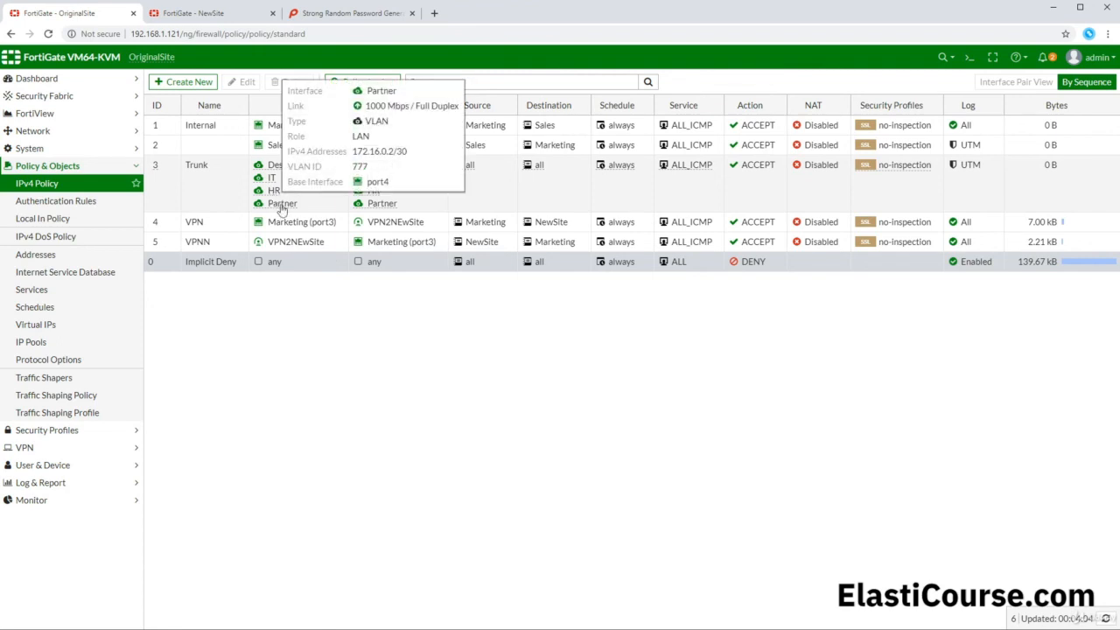
- Add VPN2NEwSite to both the incoming and outgoing interfaces of OriginalSite's Trunk policy and save it
double_click(226, 195)
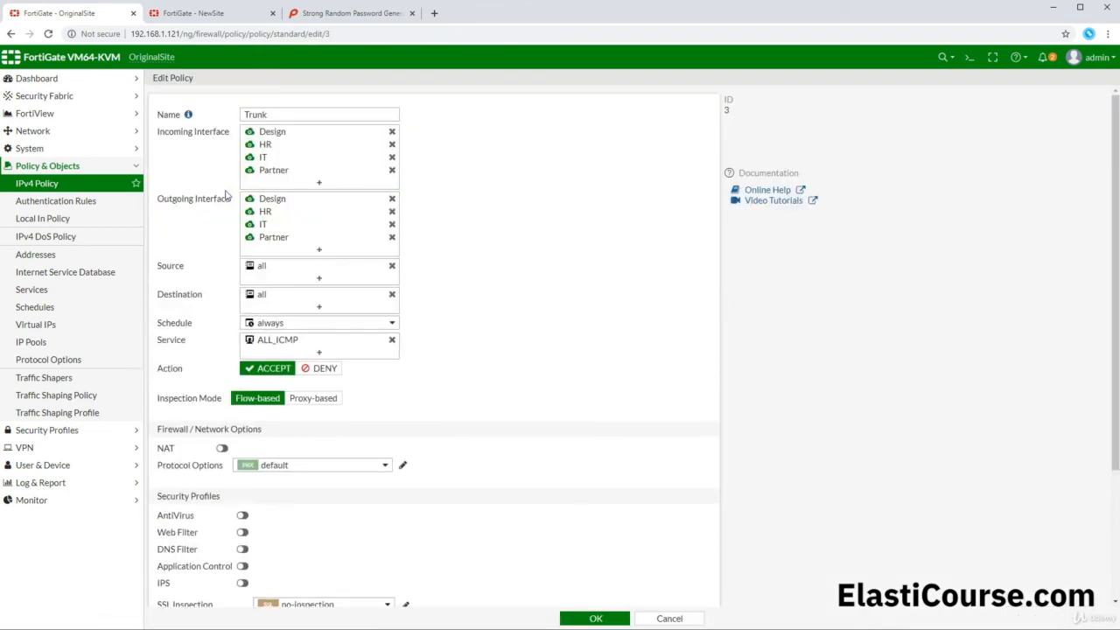
click(309, 184)
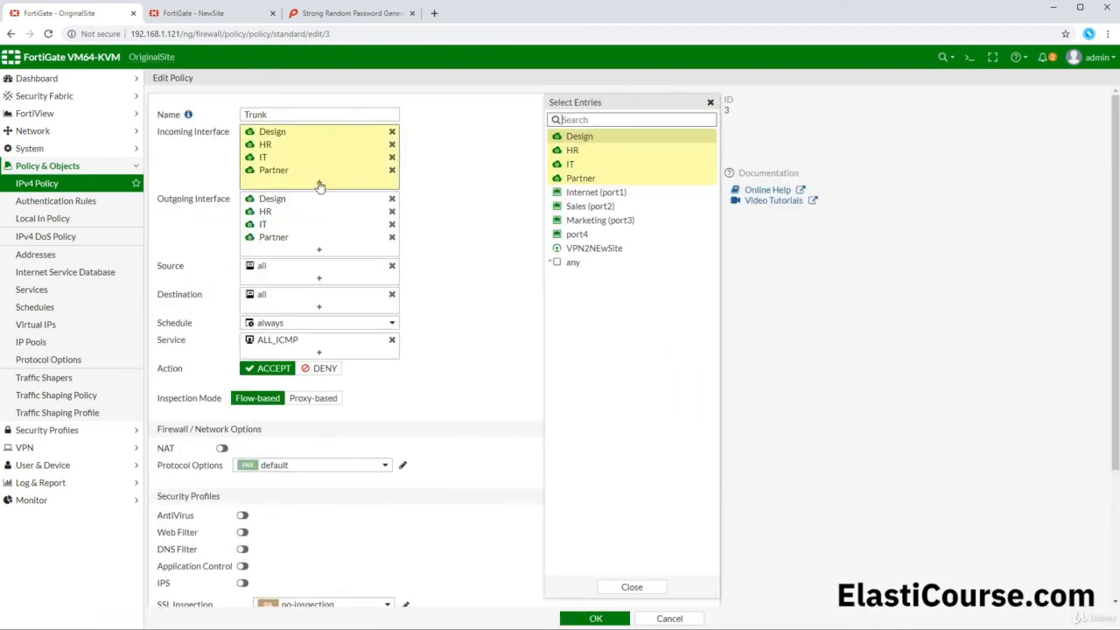
click(588, 250)
click(316, 263)
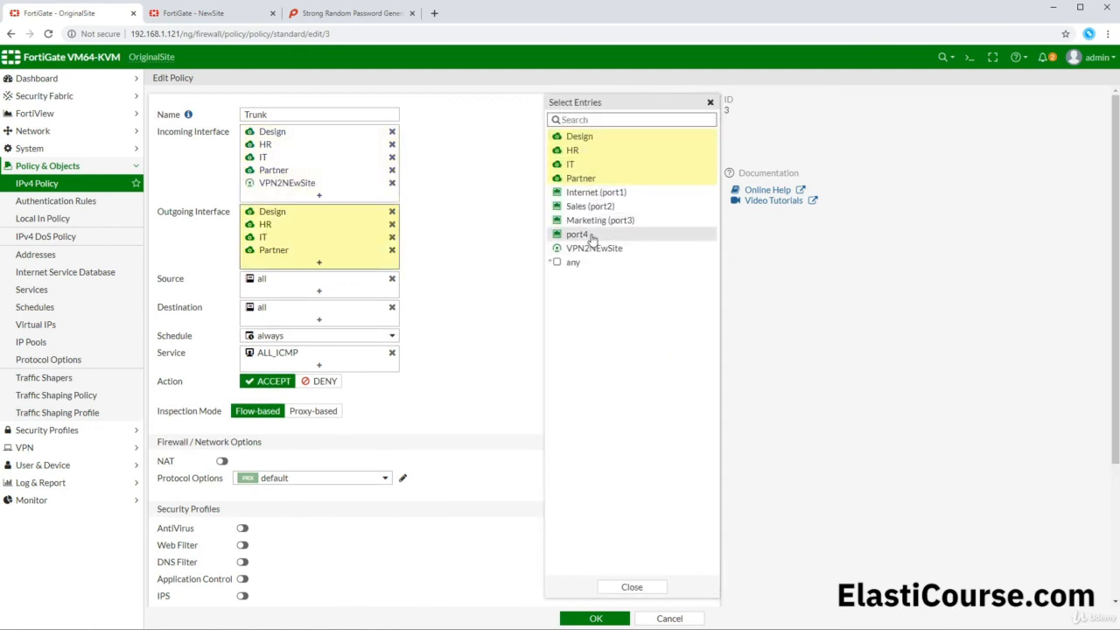
click(600, 250)
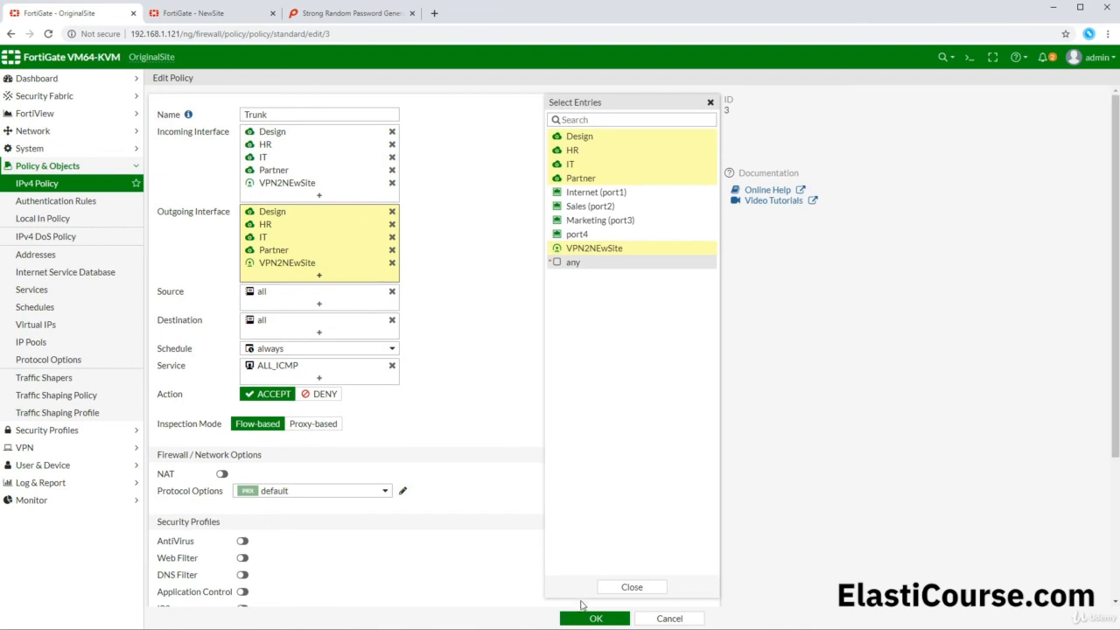
click(592, 618)
click(591, 617)
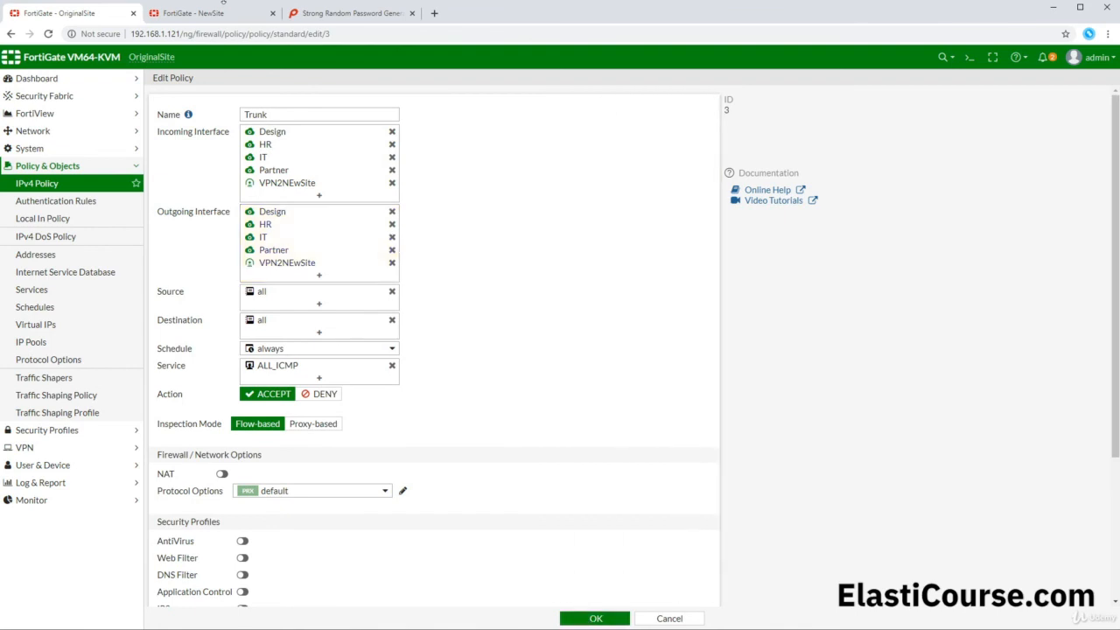
- Switch to the NewSite FortiGate and create a static route to 192.168.0.0/16 through the VPN2Original interface
click(210, 13)
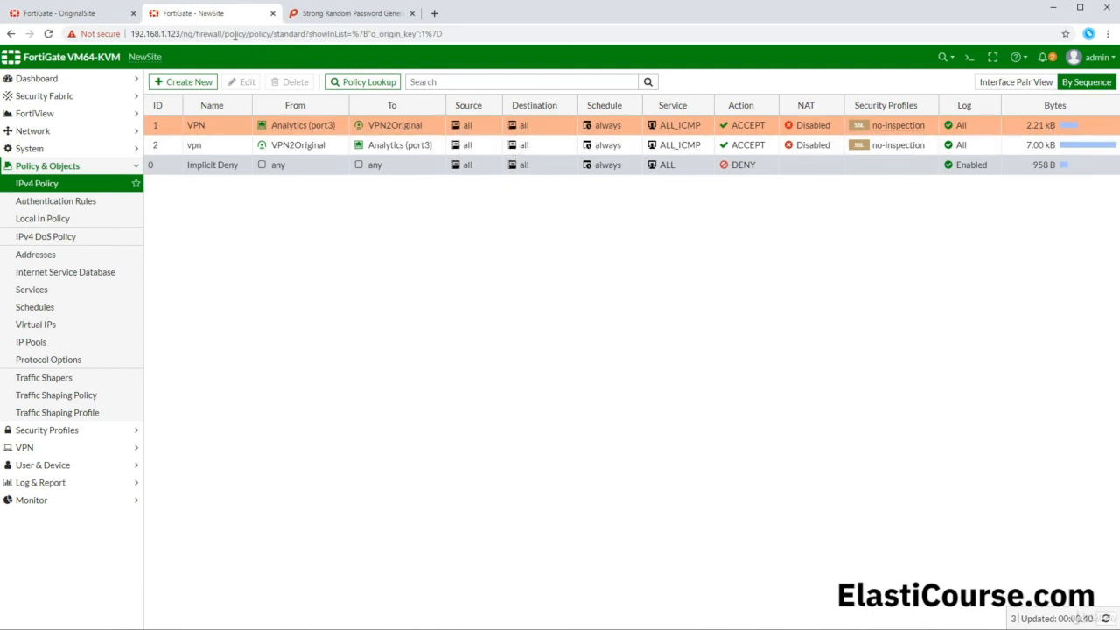
click(32, 131)
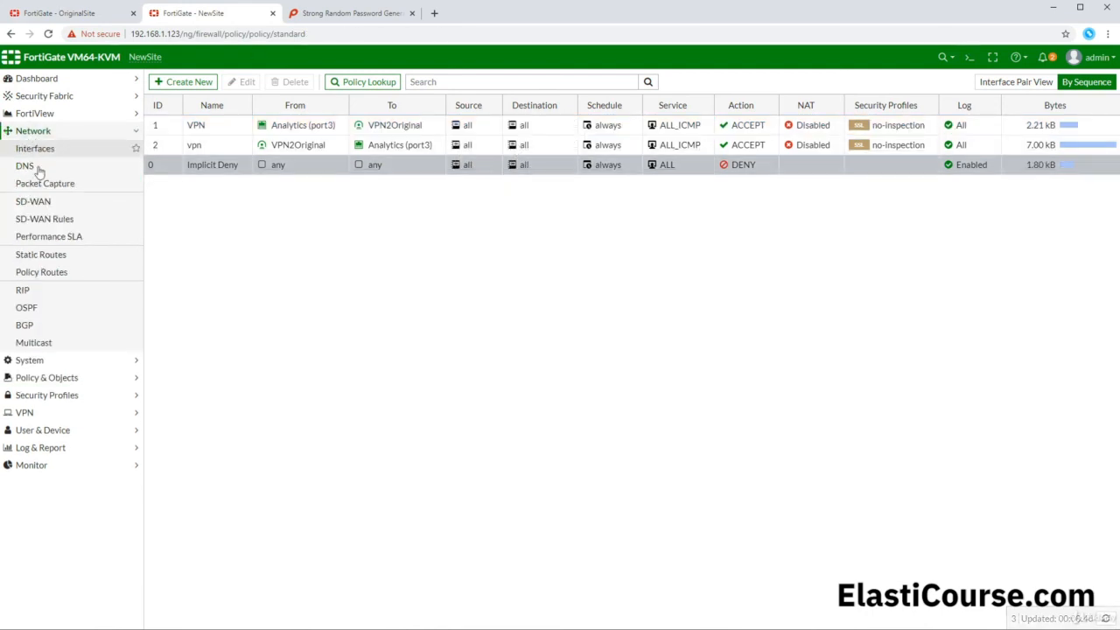
click(60, 256)
click(185, 83)
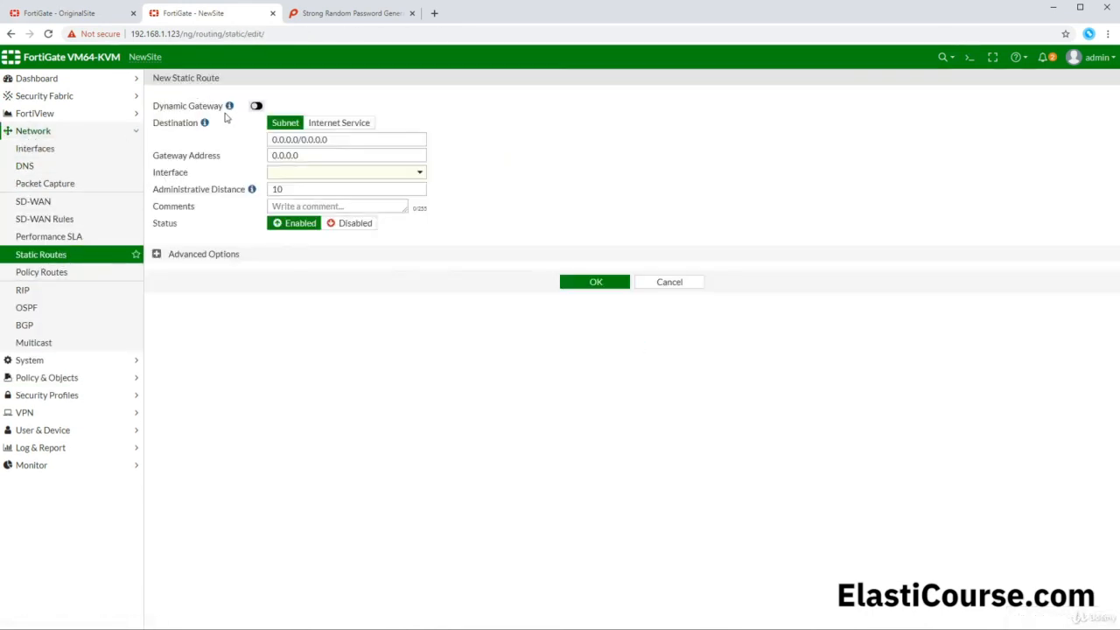
text(19)
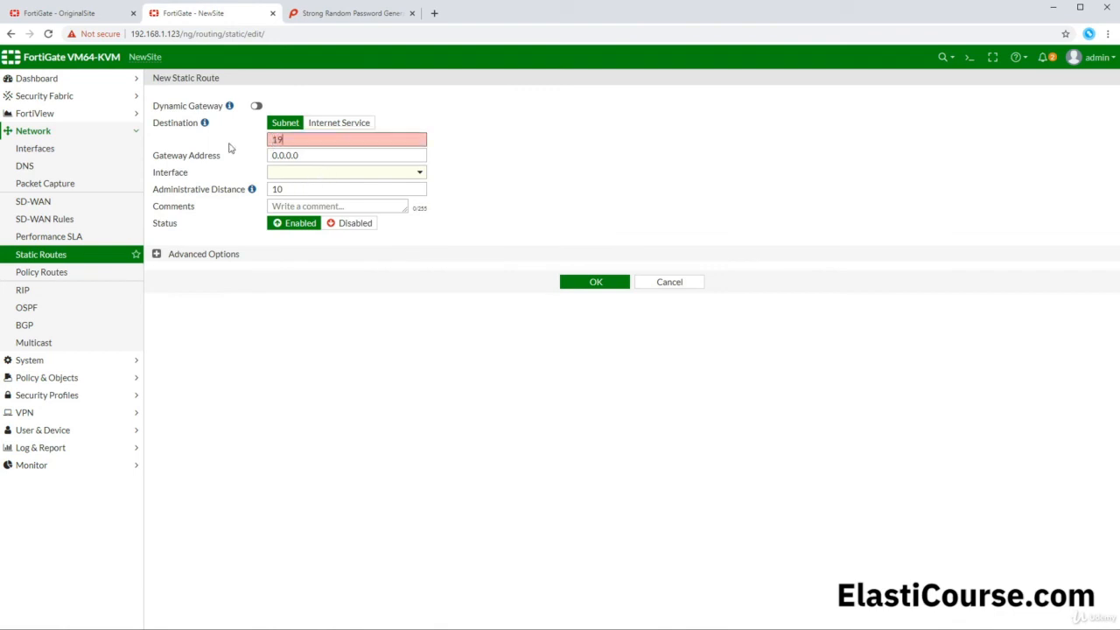
text(2.168.0.0/16)
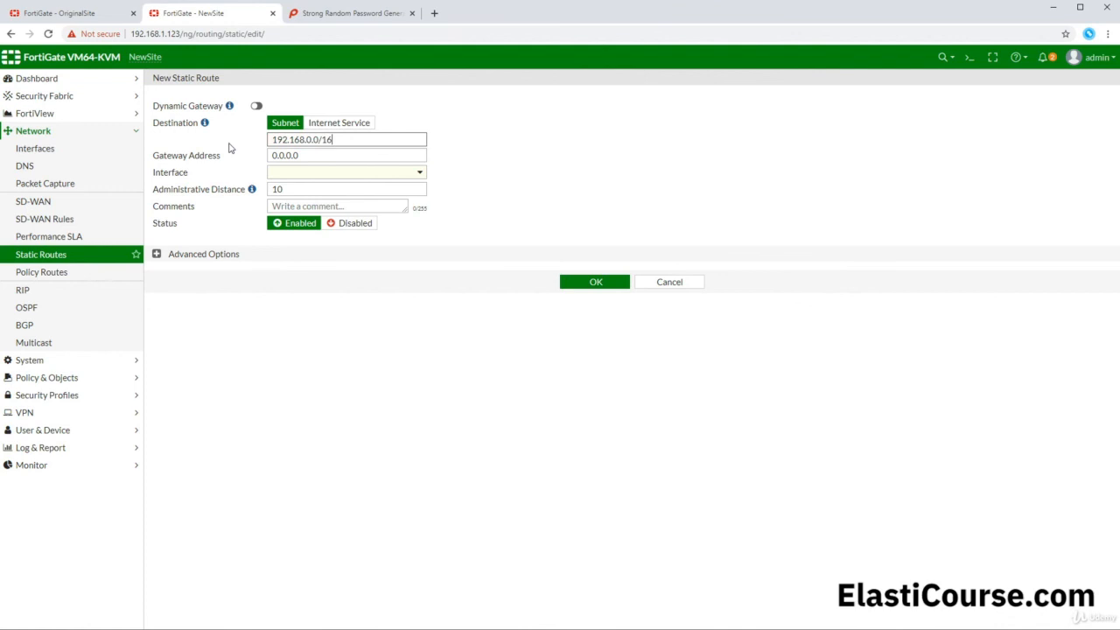
click(359, 175)
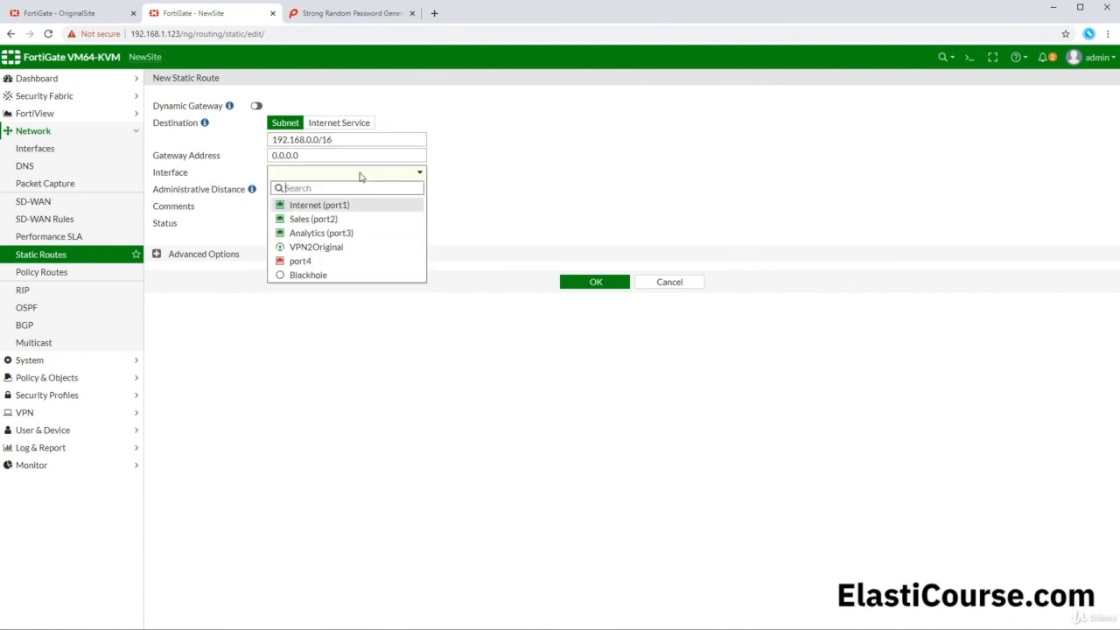
click(319, 248)
click(613, 266)
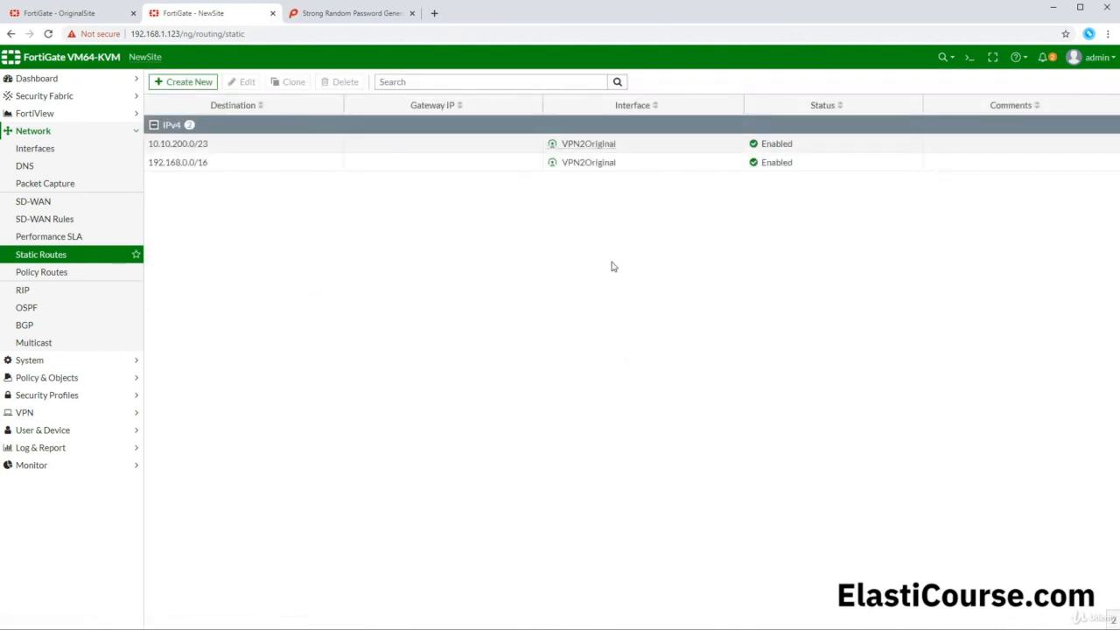
- Switch to GNS3 and test the tunnel from the Design PC's console by pinging 172.18.0.2, and close that session
mouse_move(105, 628)
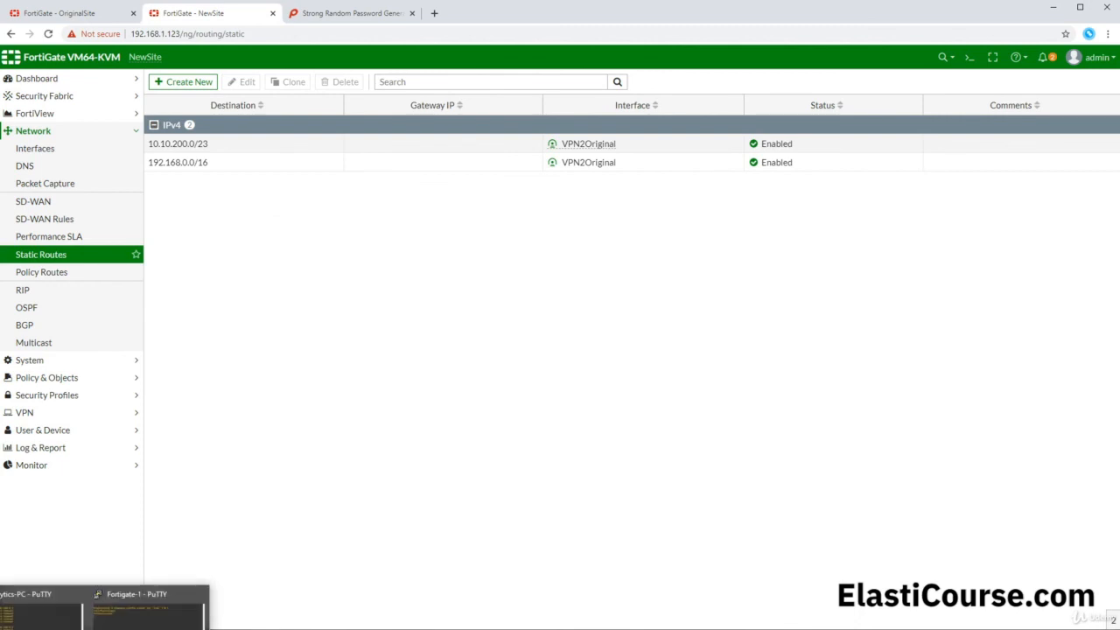
click(40, 628)
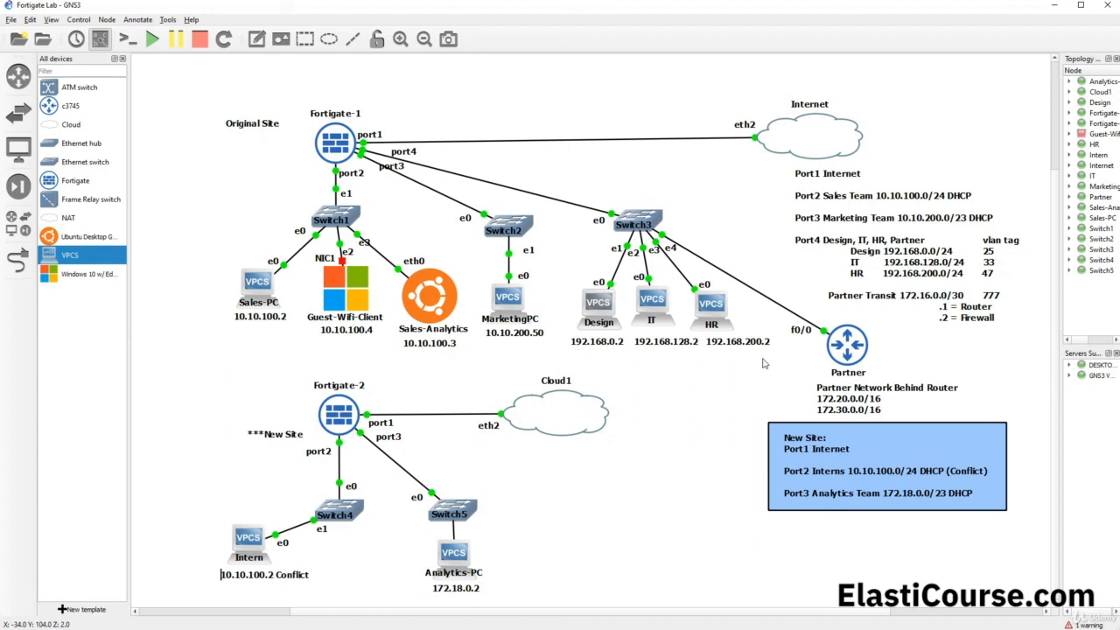
double_click(604, 310)
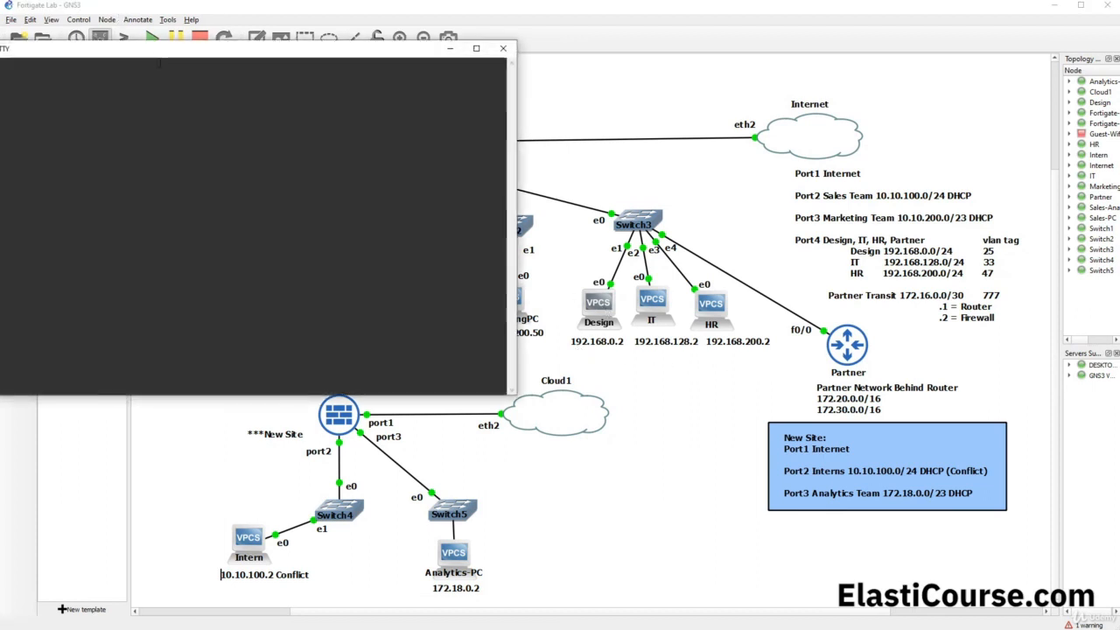
drag(229, 46, 529, 85)
key(Return)
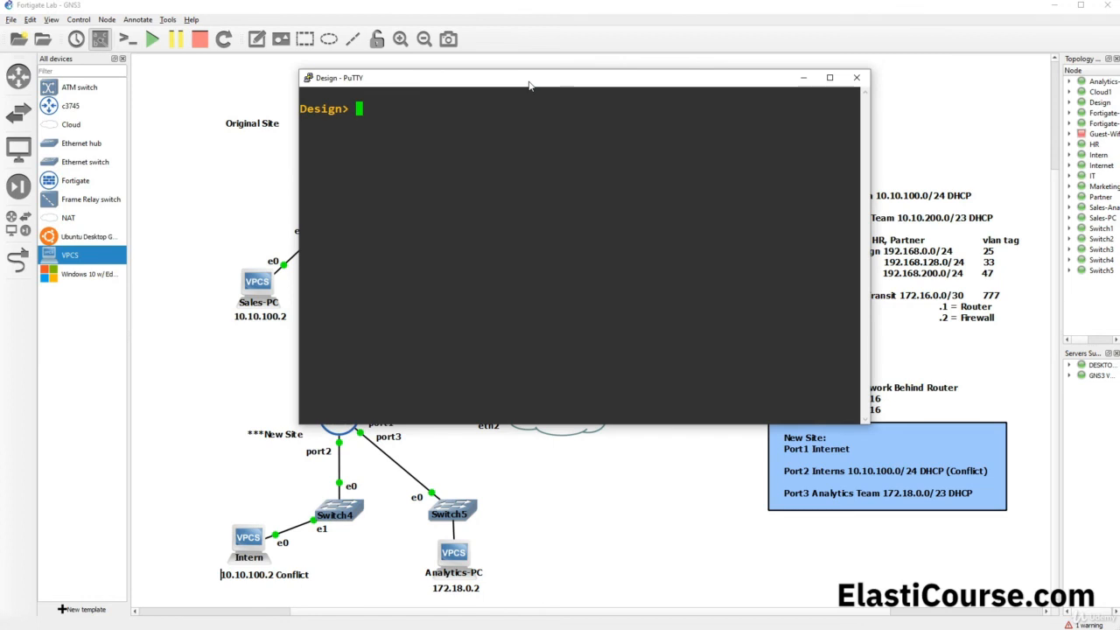
text(ping 172.18.0.2)
key(Return)
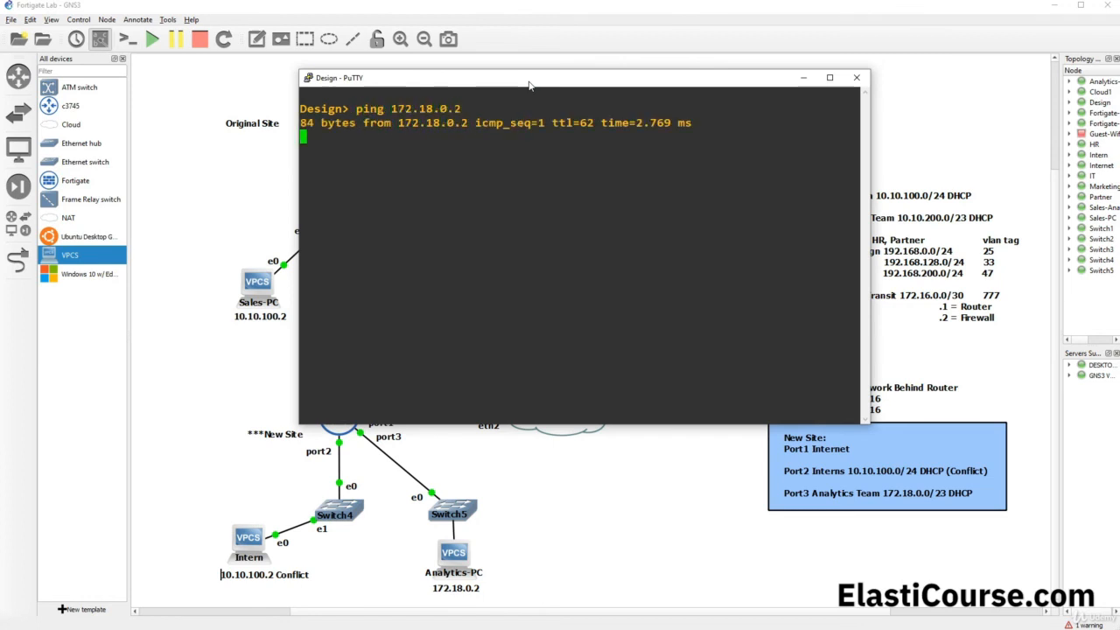
key(ctrl+c)
click(857, 77)
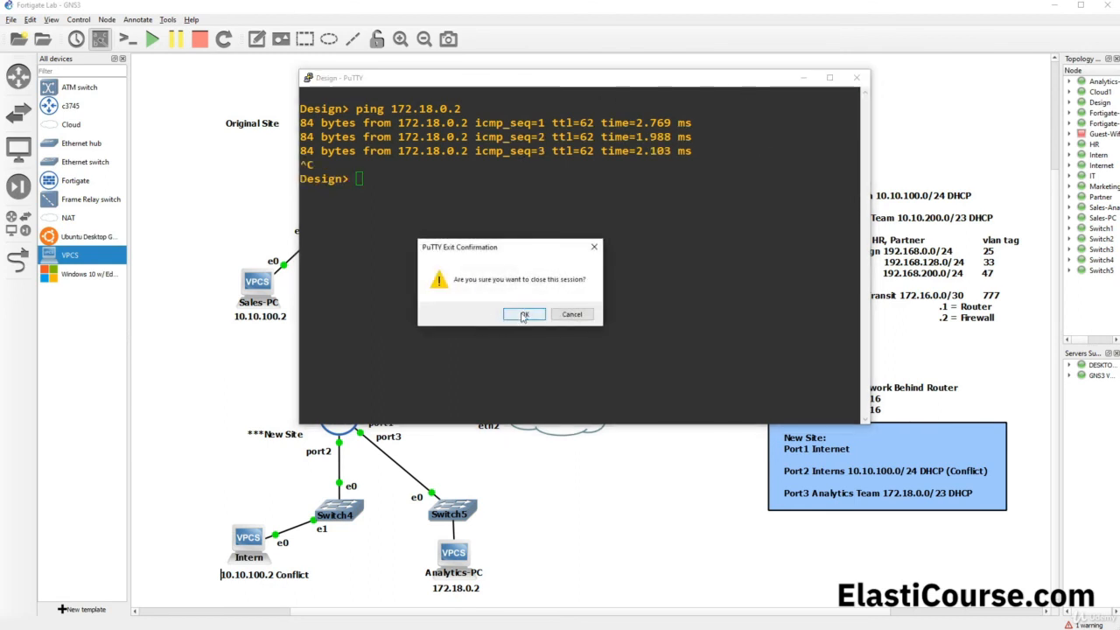
click(524, 313)
- Open the Analytics-PC console, ping 192.168.200.2 and examine the replies
double_click(454, 556)
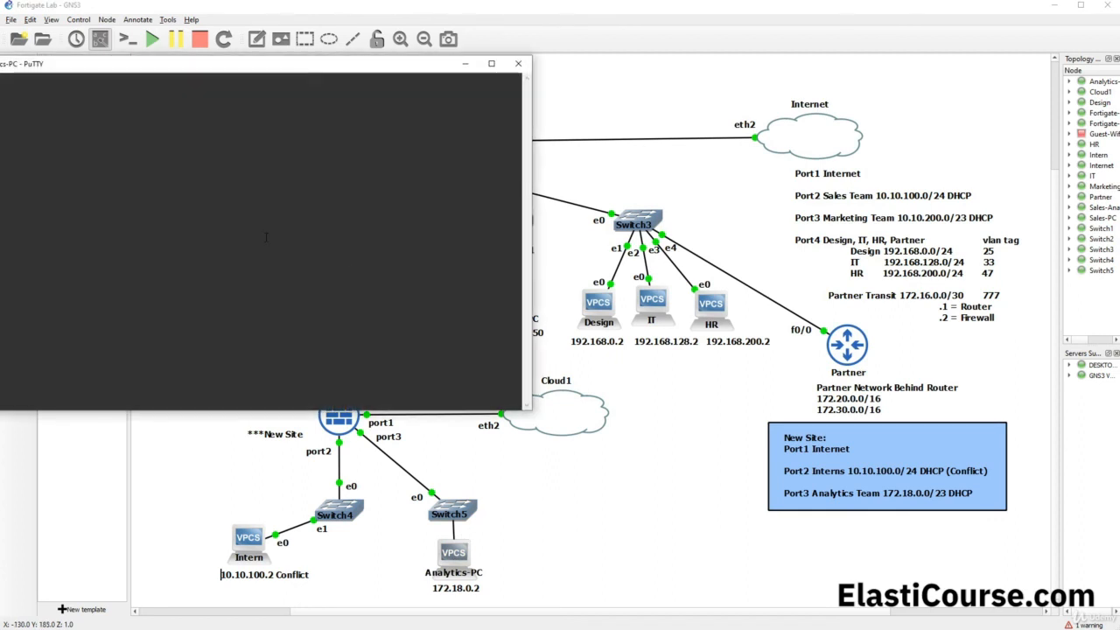
drag(371, 74, 541, 85)
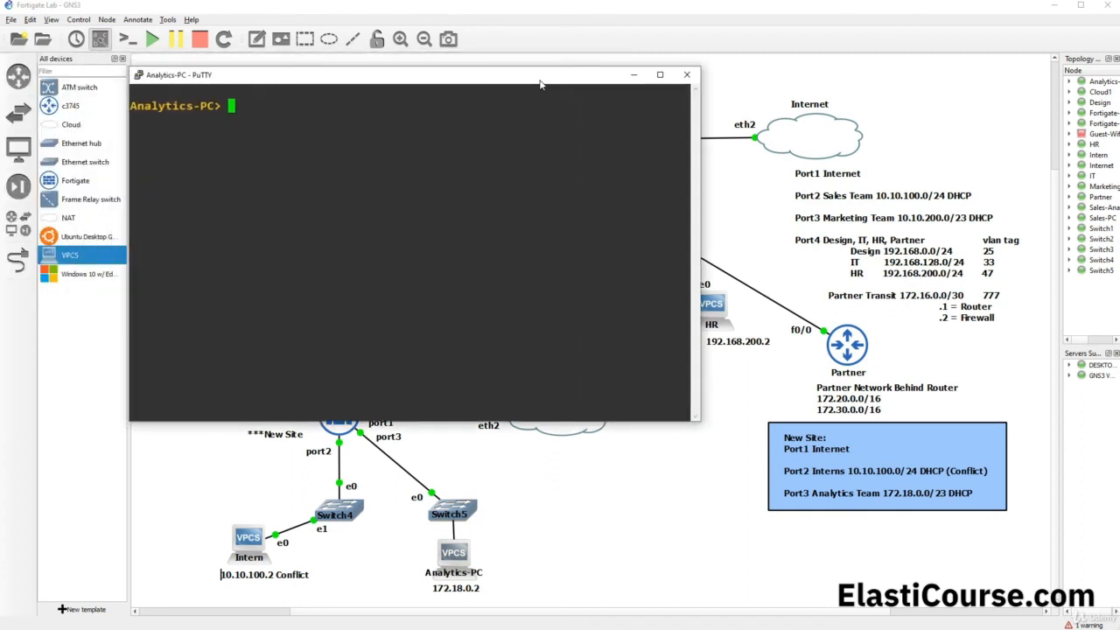
text(ping 192.168.)
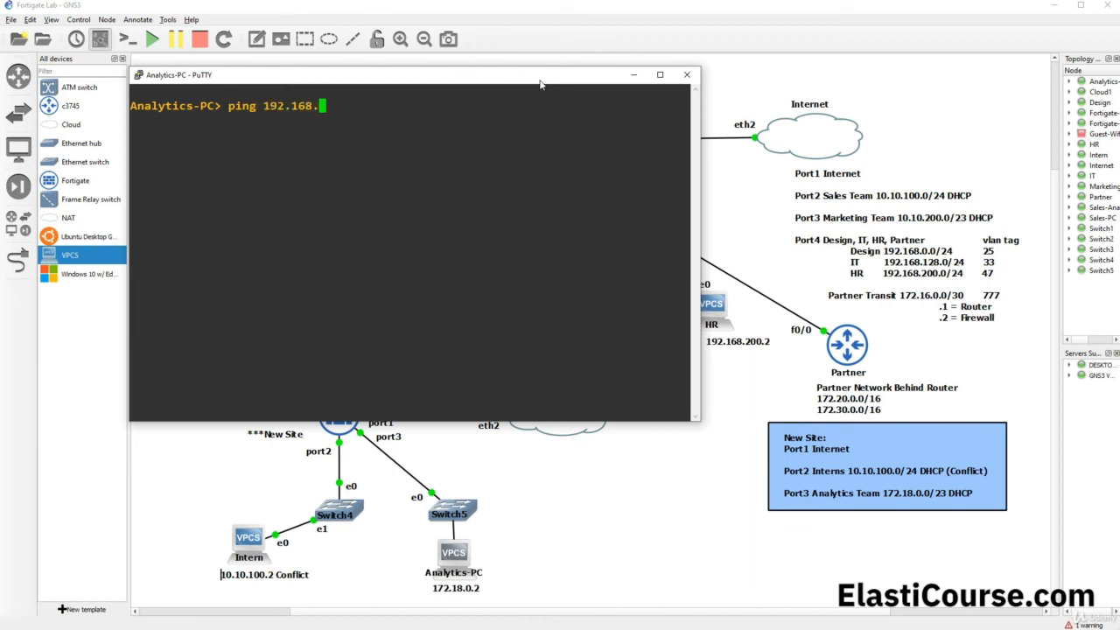
text(200.2)
key(Return)
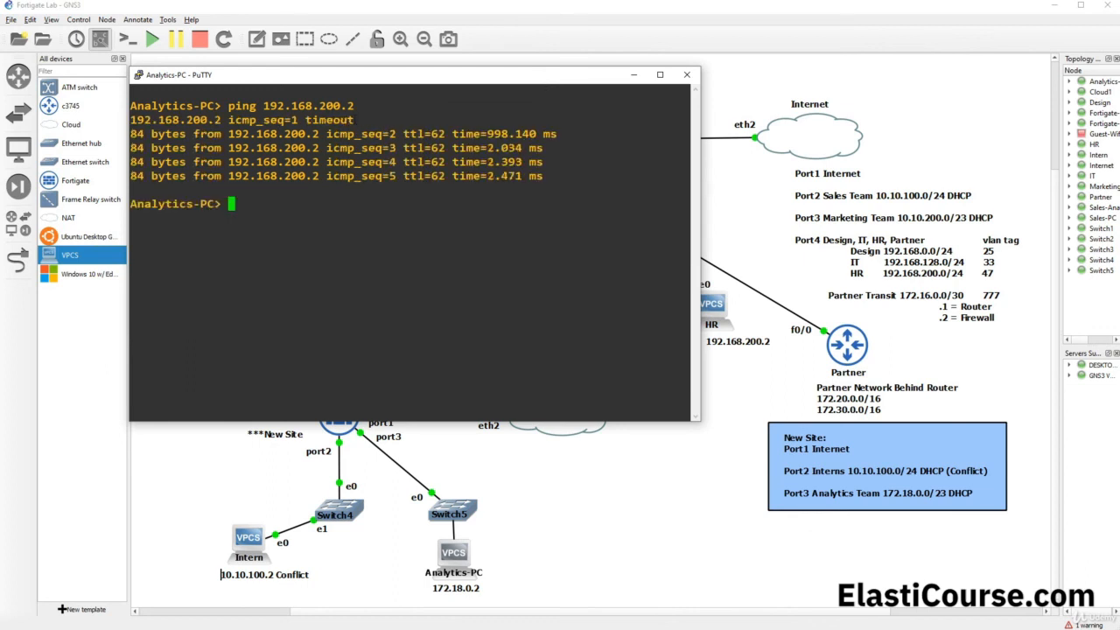
drag(357, 120, 270, 120)
drag(544, 176, 131, 134)
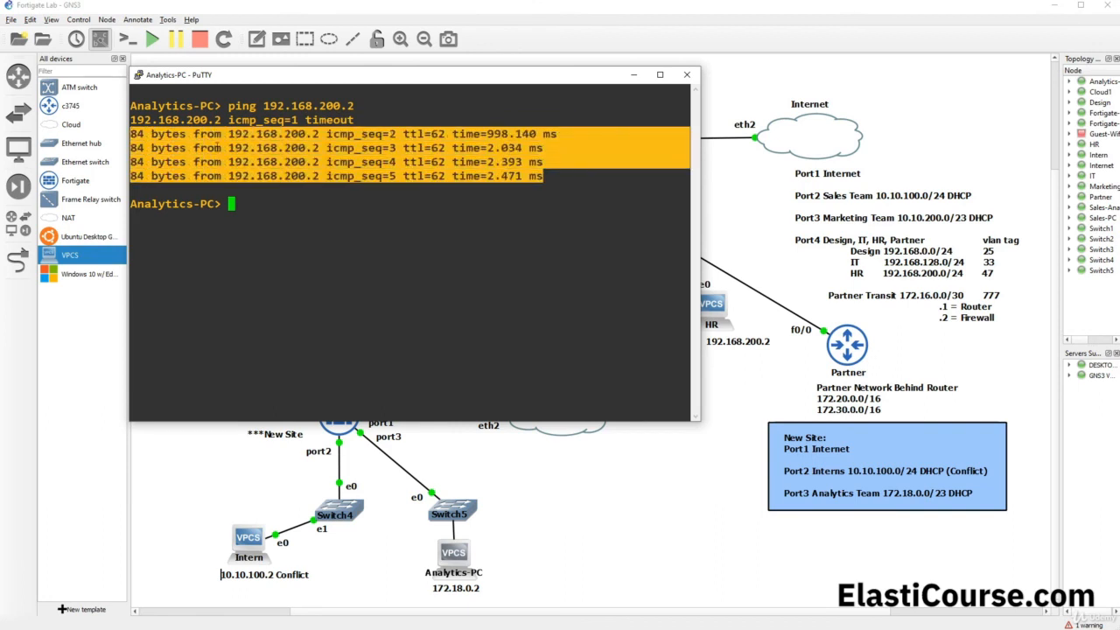
click(608, 522)
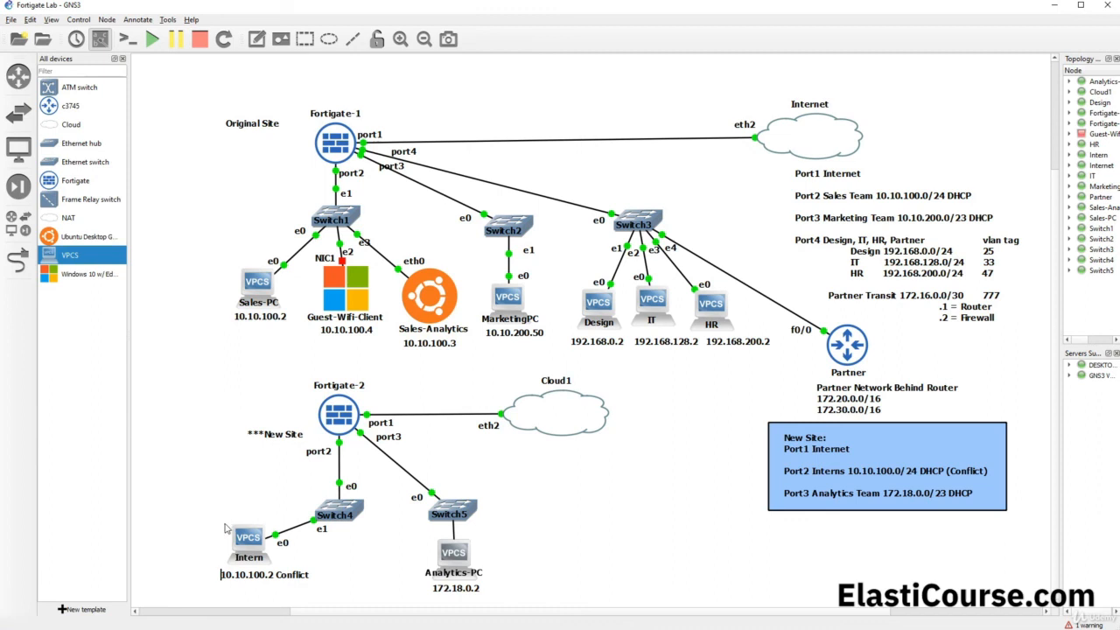
drag(314, 359, 453, 294)
click(430, 372)
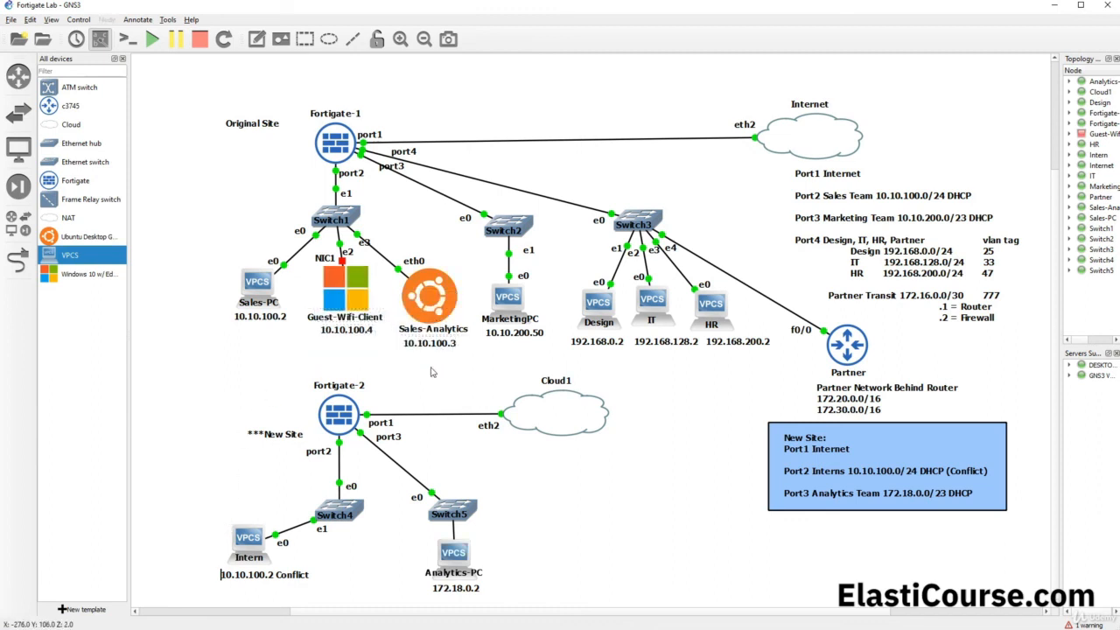